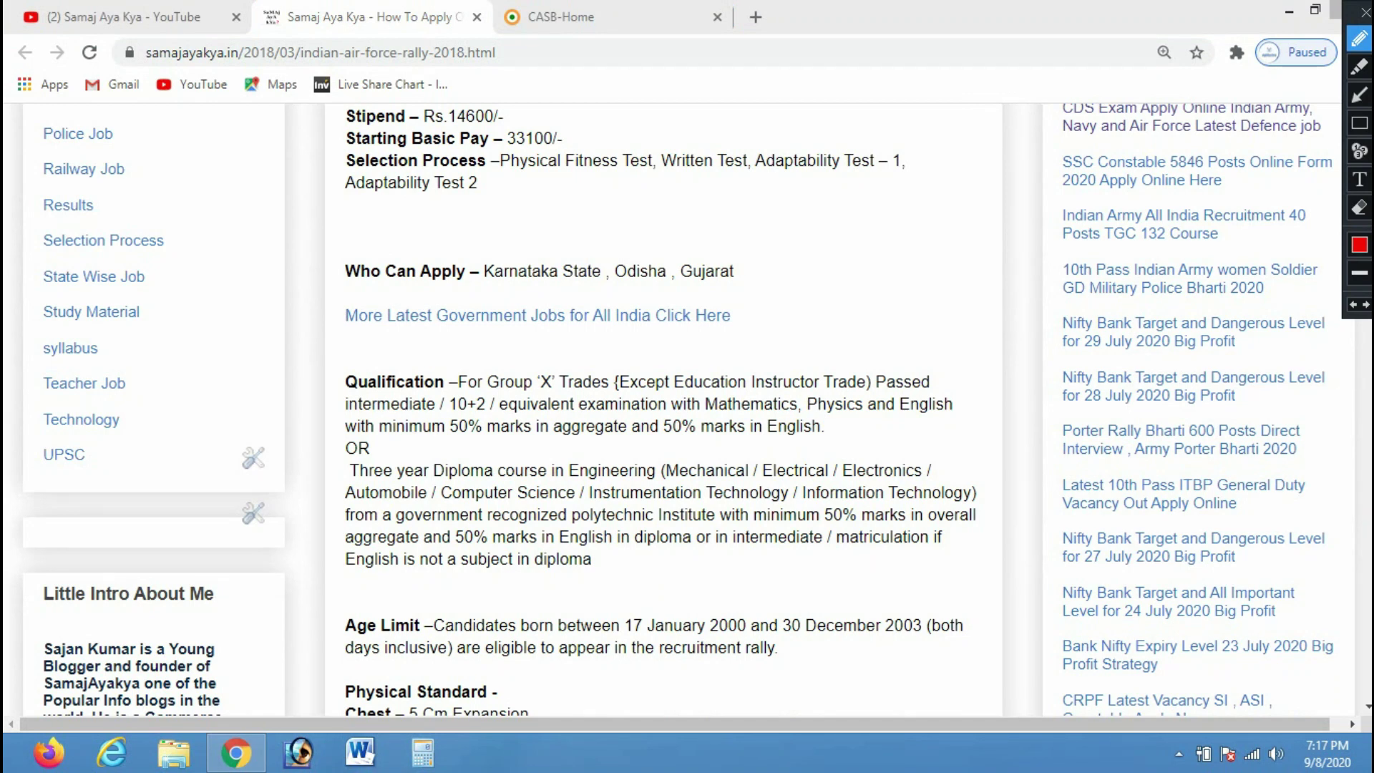
Mark the eligible states and the 'Who Can Apply' line in red, then switch to the YouTube tab
{"action": "left_click_drag", "start_coordinate": [522, 260], "coordinate": [696, 170]}
{"action": "left_click_drag", "start_coordinate": [638, 264], "coordinate": [718, 216]}
{"action": "left_click_drag", "start_coordinate": [705, 269], "coordinate": [781, 214]}
{"action": "mouse_move", "coordinate": [462, 278]}
{"action": "left_mouse_down"}
{"action": "mouse_move", "coordinate": [505, 215]}
{"action": "mouse_move", "coordinate": [435, 265]}
{"action": "left_mouse_up"}
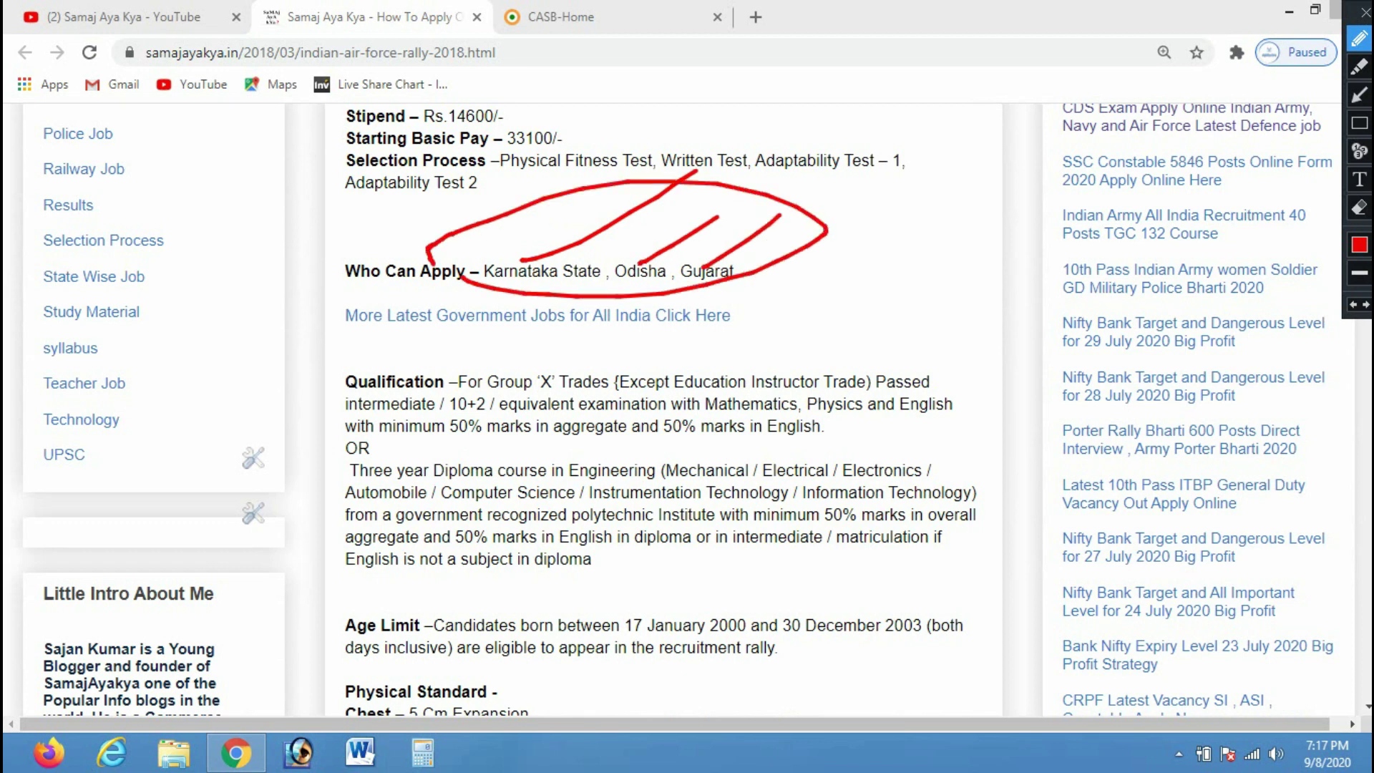
{"action": "key", "text": "Escape"}
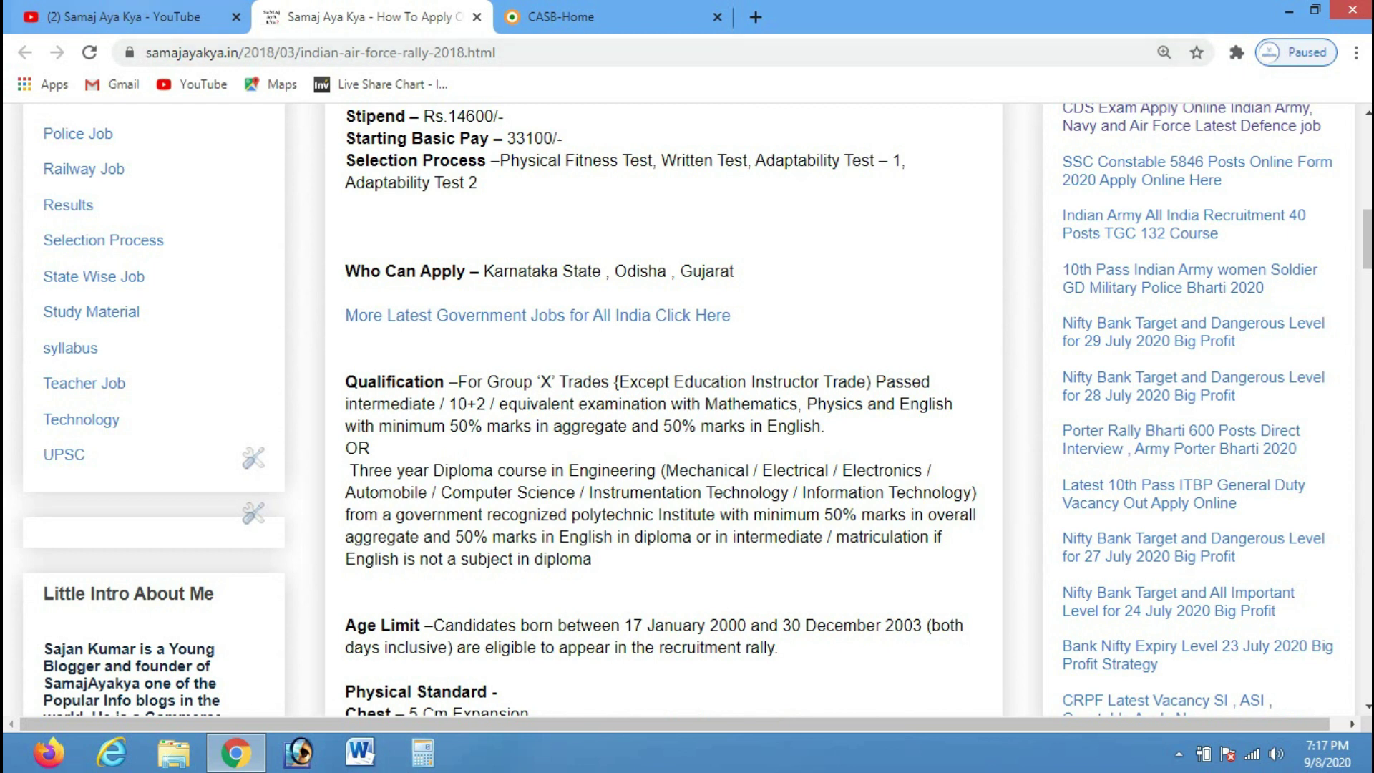
{"action": "left_click", "coordinate": [125, 16]}
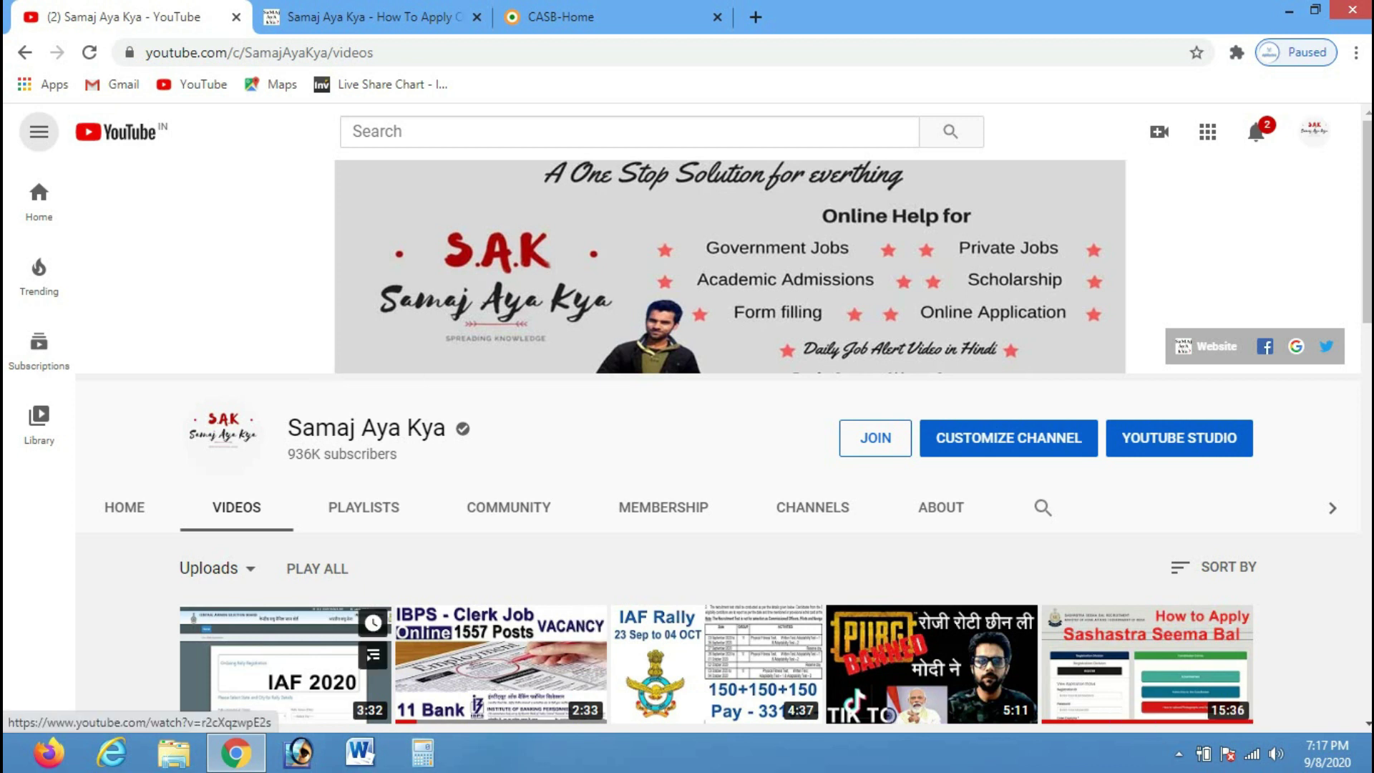
Look over the CASB home page and the blog article, then follow the article's apply-online link
{"action": "scroll", "coordinate": [716, 430], "scroll_direction": "down", "scroll_amount": 2}
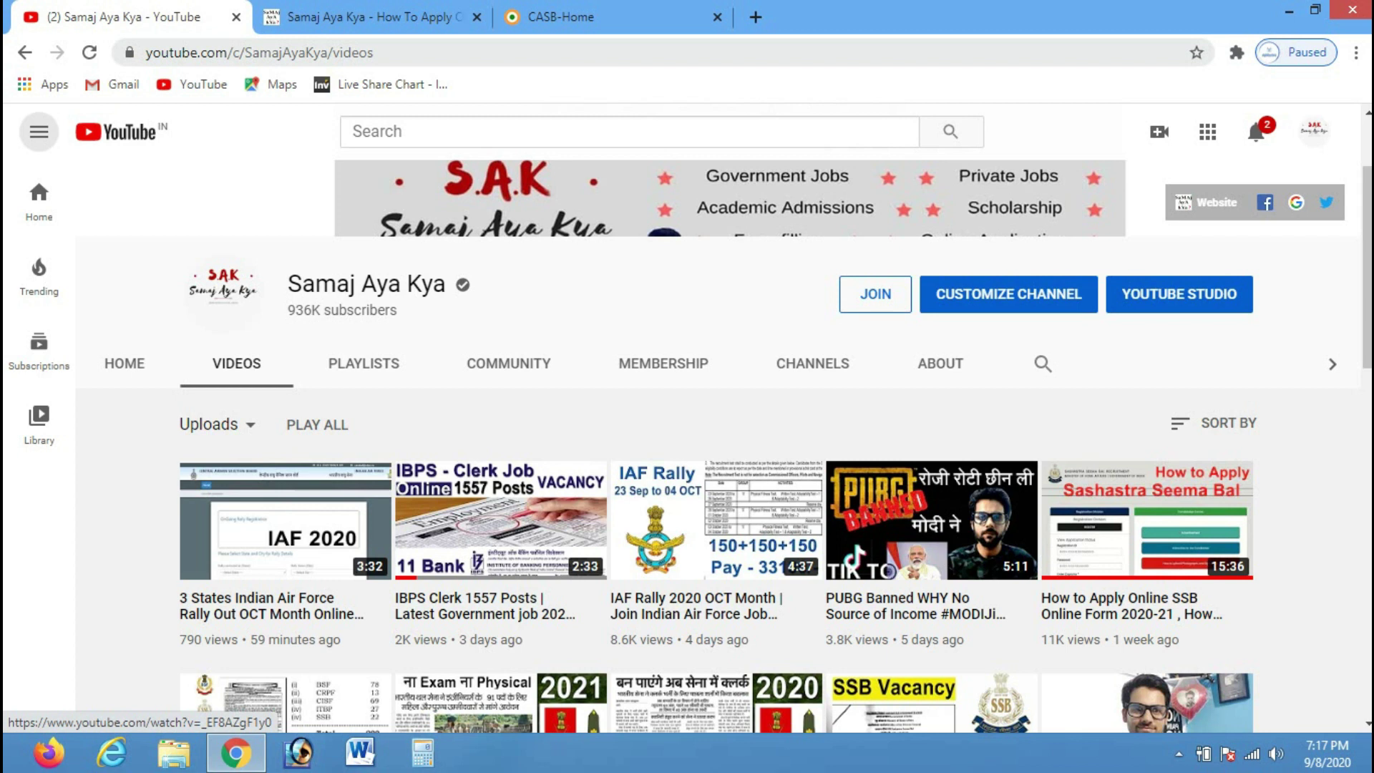
{"action": "left_click", "coordinate": [561, 17]}
{"action": "scroll", "coordinate": [1367, 214], "scroll_direction": "down", "scroll_amount": 3}
{"action": "scroll", "coordinate": [1368, 214], "scroll_direction": "up", "scroll_amount": 3}
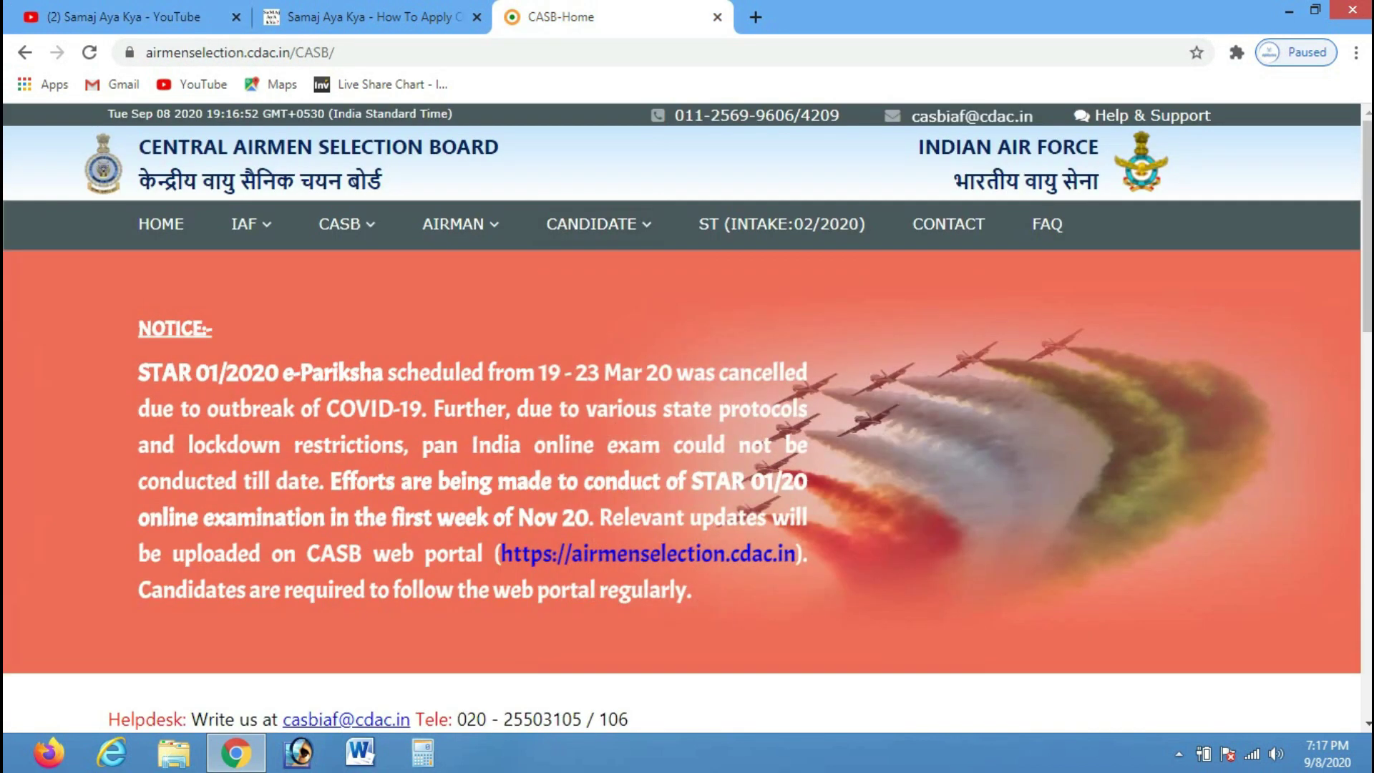
{"action": "left_click", "coordinate": [373, 17]}
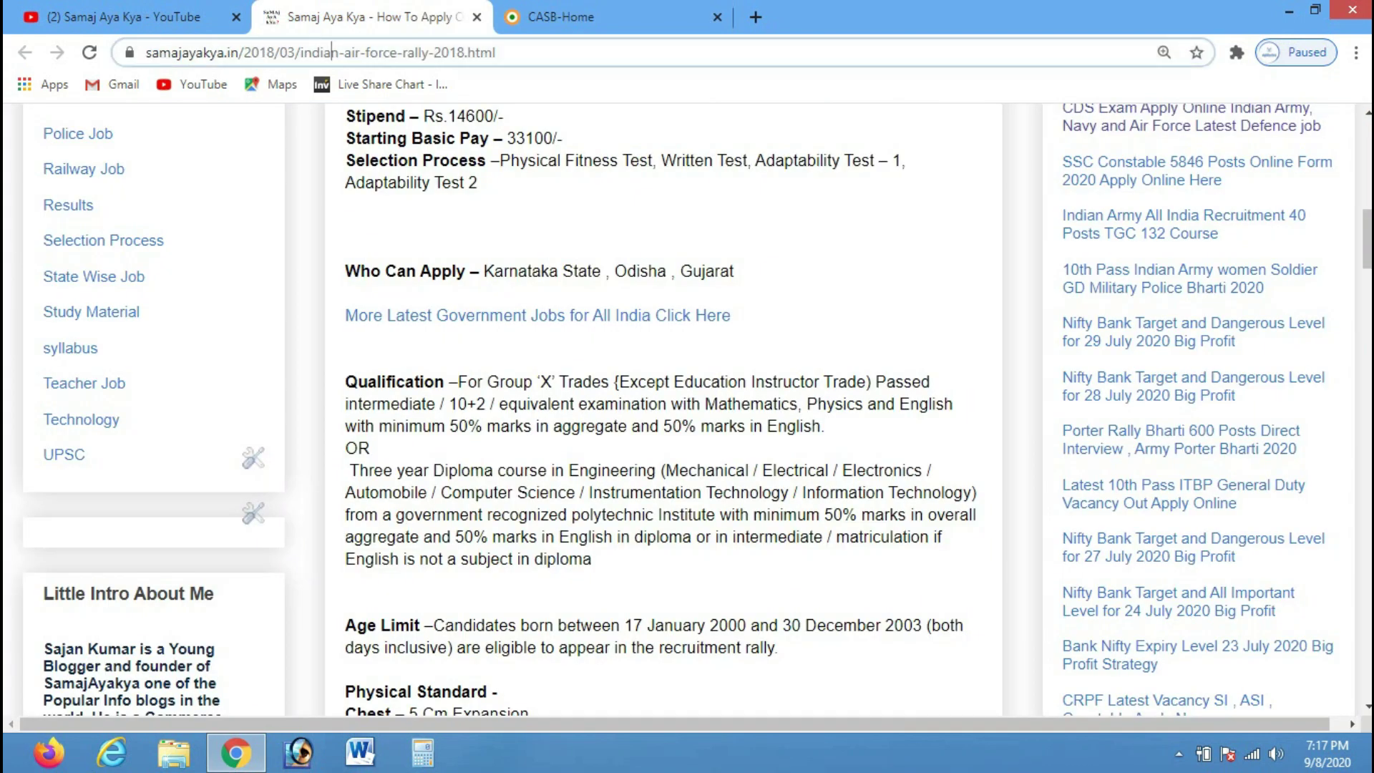
{"action": "scroll", "coordinate": [688, 408], "scroll_direction": "down", "scroll_amount": 10}
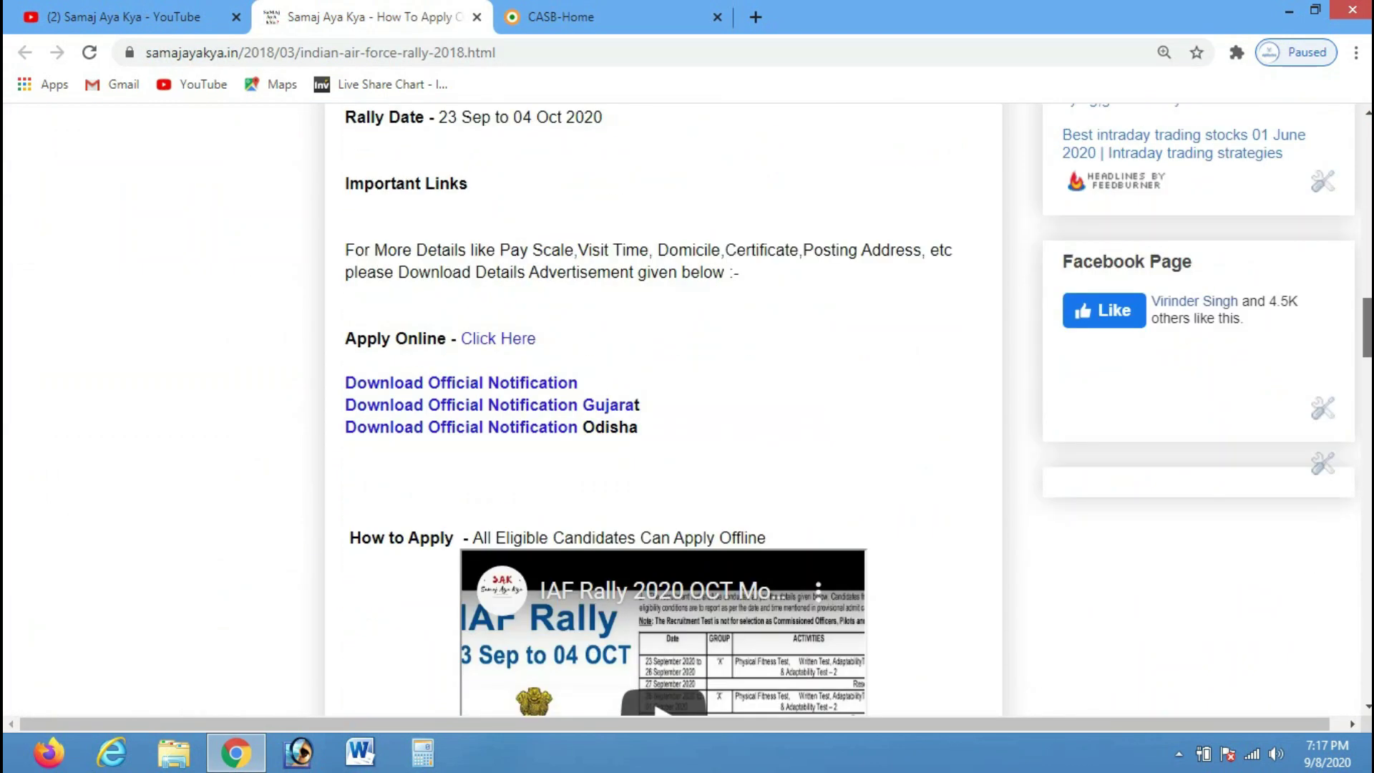
{"action": "scroll", "coordinate": [687, 408], "scroll_direction": "up", "scroll_amount": 10}
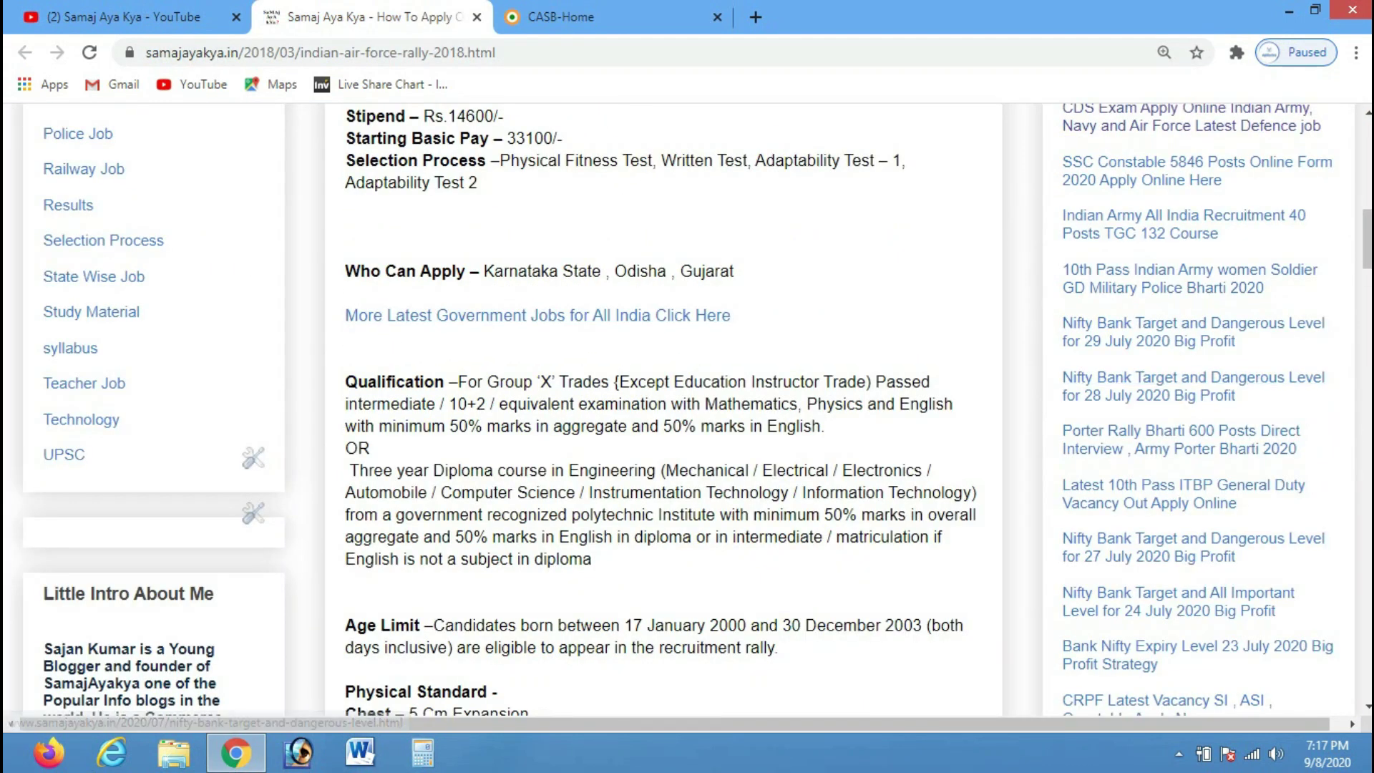
{"action": "scroll", "coordinate": [687, 408], "scroll_direction": "down", "scroll_amount": 14}
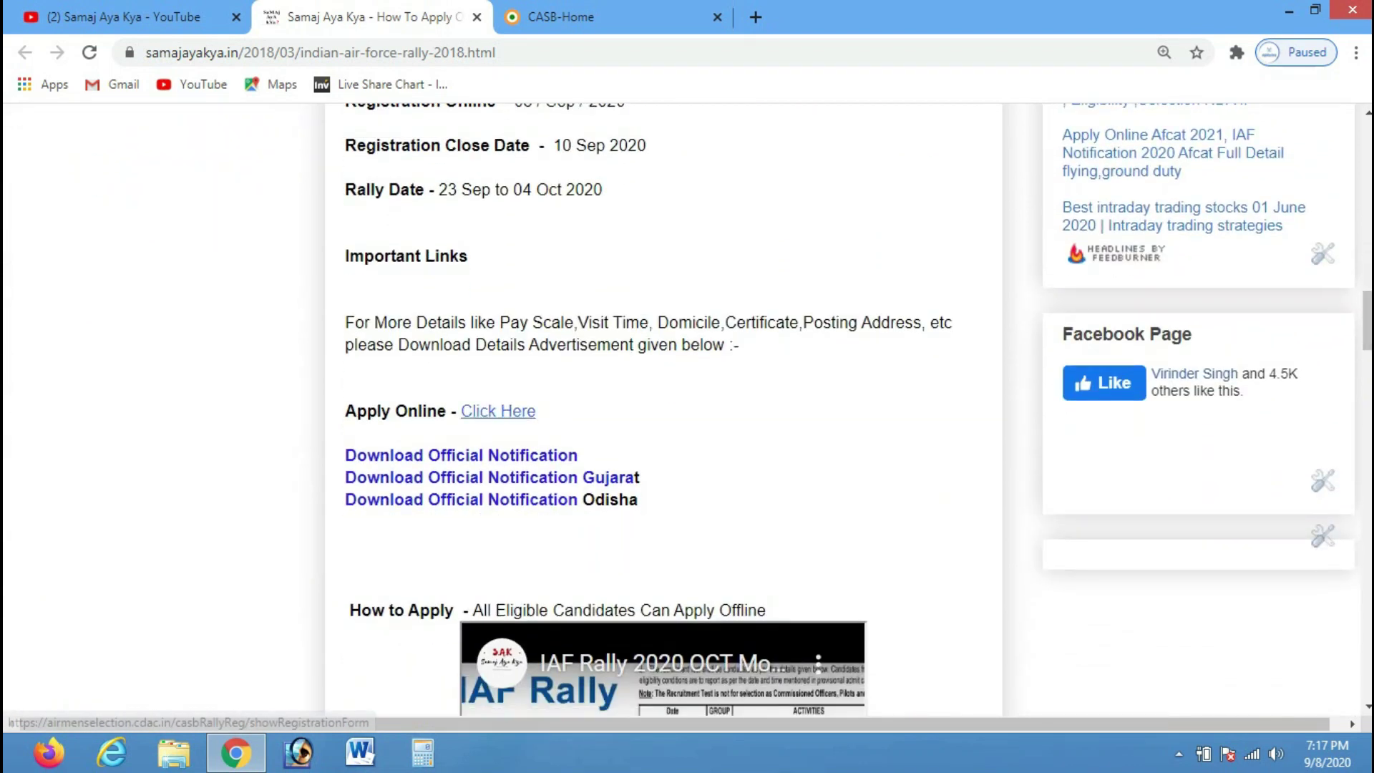
{"action": "left_click", "coordinate": [498, 411]}
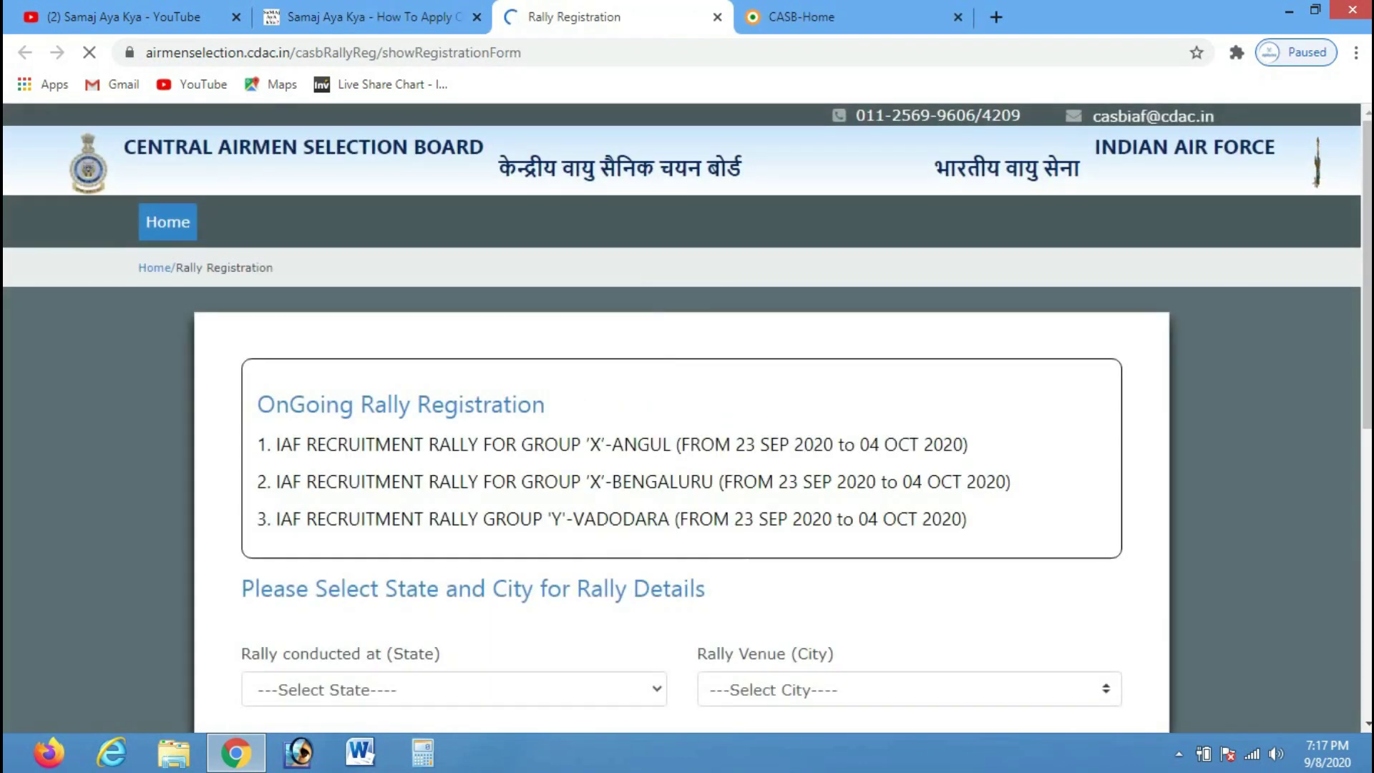
Open the Apply Online (Rally) registration form from the CASB home page
{"action": "left_click", "coordinate": [824, 17]}
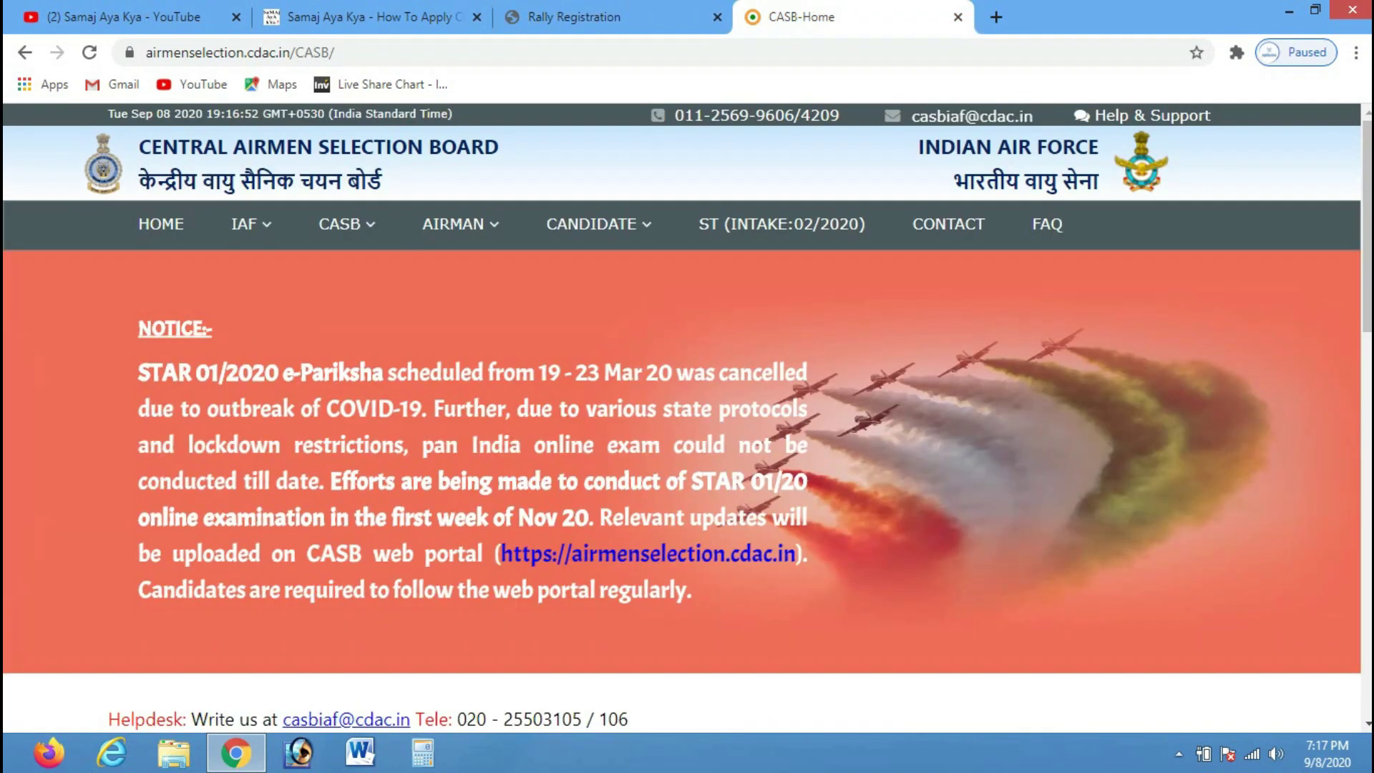
{"action": "scroll", "coordinate": [688, 419], "scroll_direction": "down", "scroll_amount": 5}
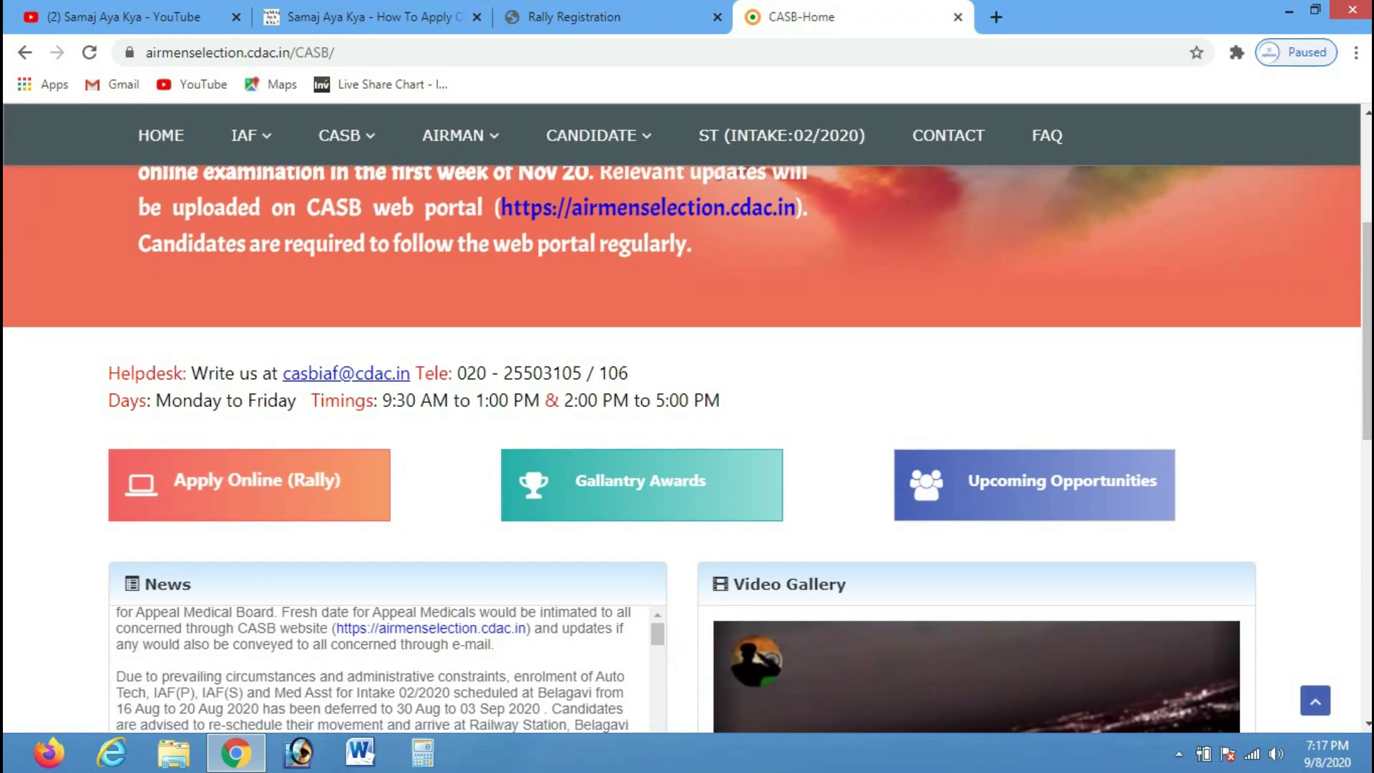
{"action": "left_click", "coordinate": [249, 485]}
{"action": "scroll", "coordinate": [688, 419], "scroll_direction": "down", "scroll_amount": 3}
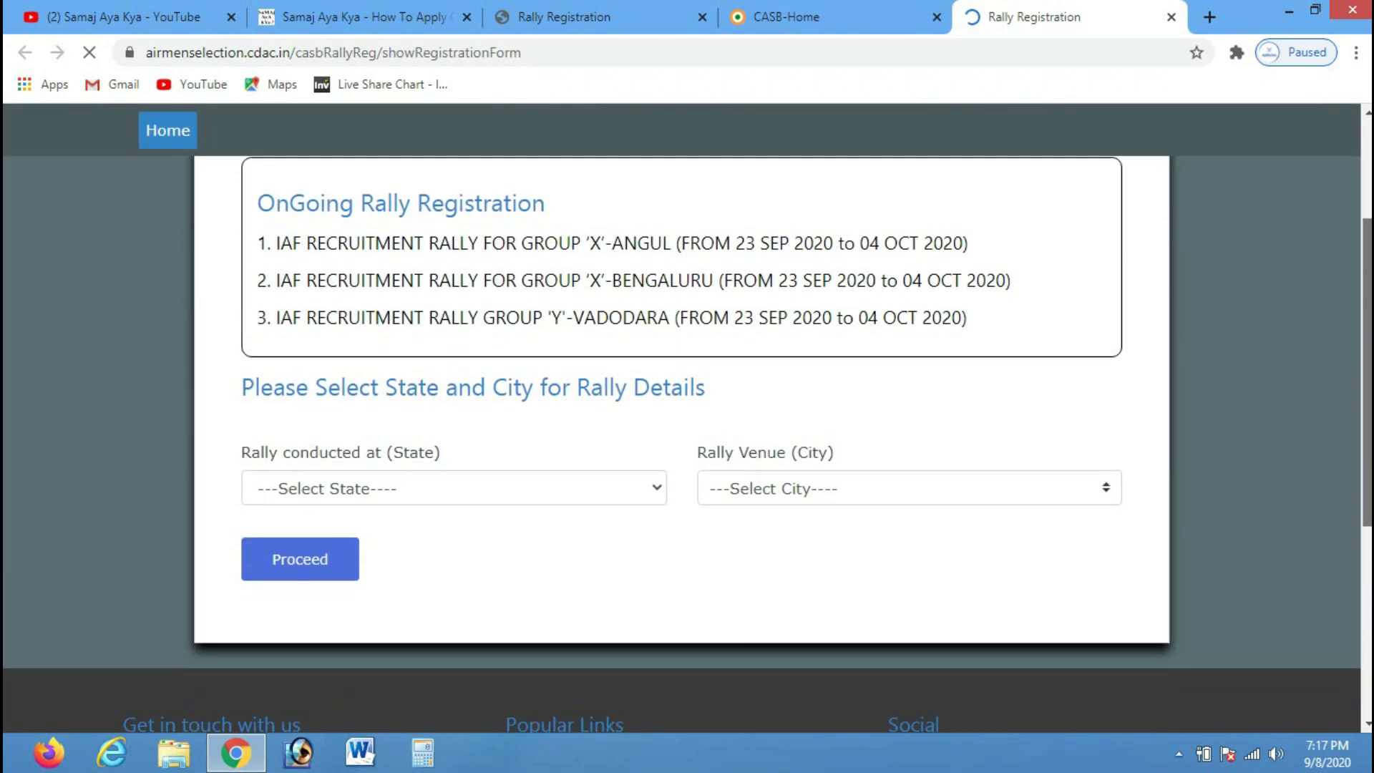
Try Karnataka as the rally state with BENGALURU as the venue
{"action": "left_click", "coordinate": [454, 410]}
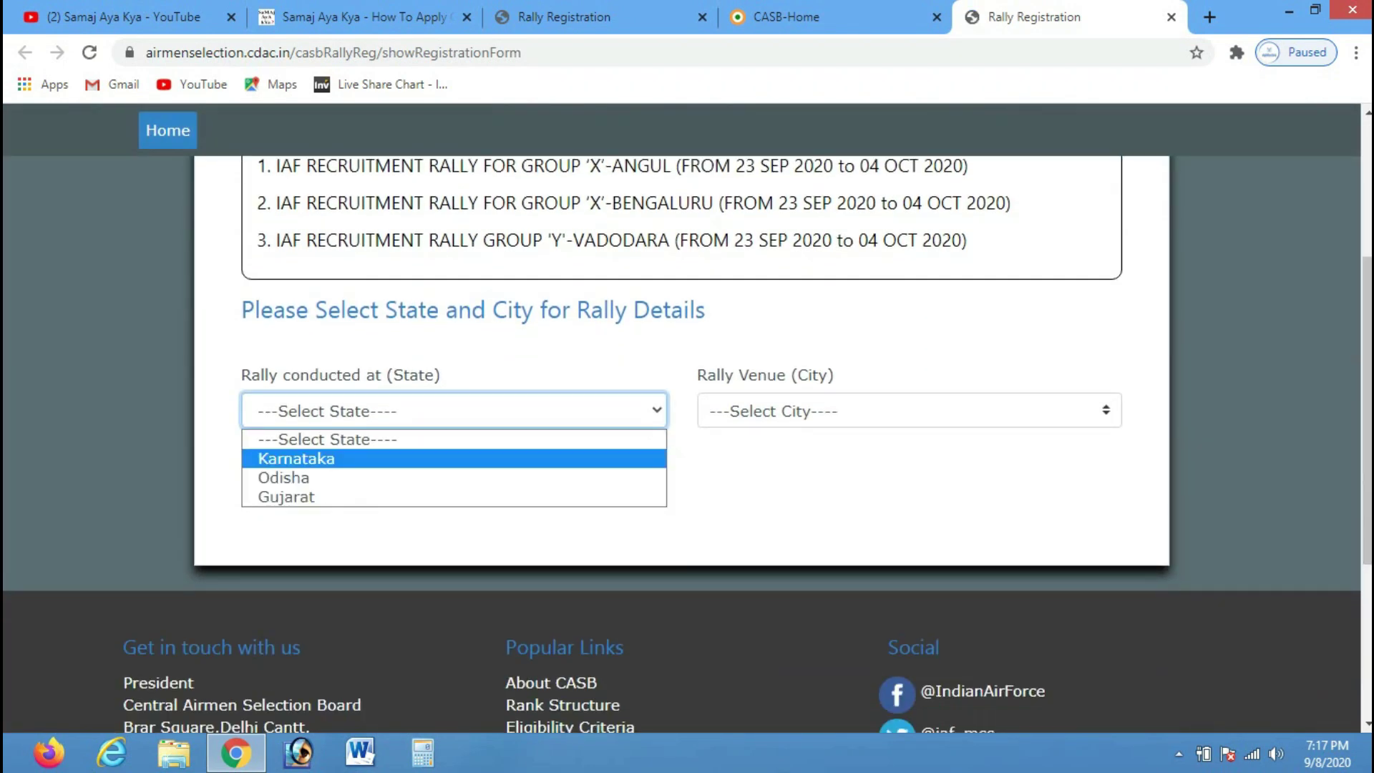
{"action": "key", "text": "Down"}
{"action": "key", "text": "Down"}
{"action": "key", "text": "Up"}
{"action": "key", "text": "Up"}
{"action": "key", "text": "Return"}
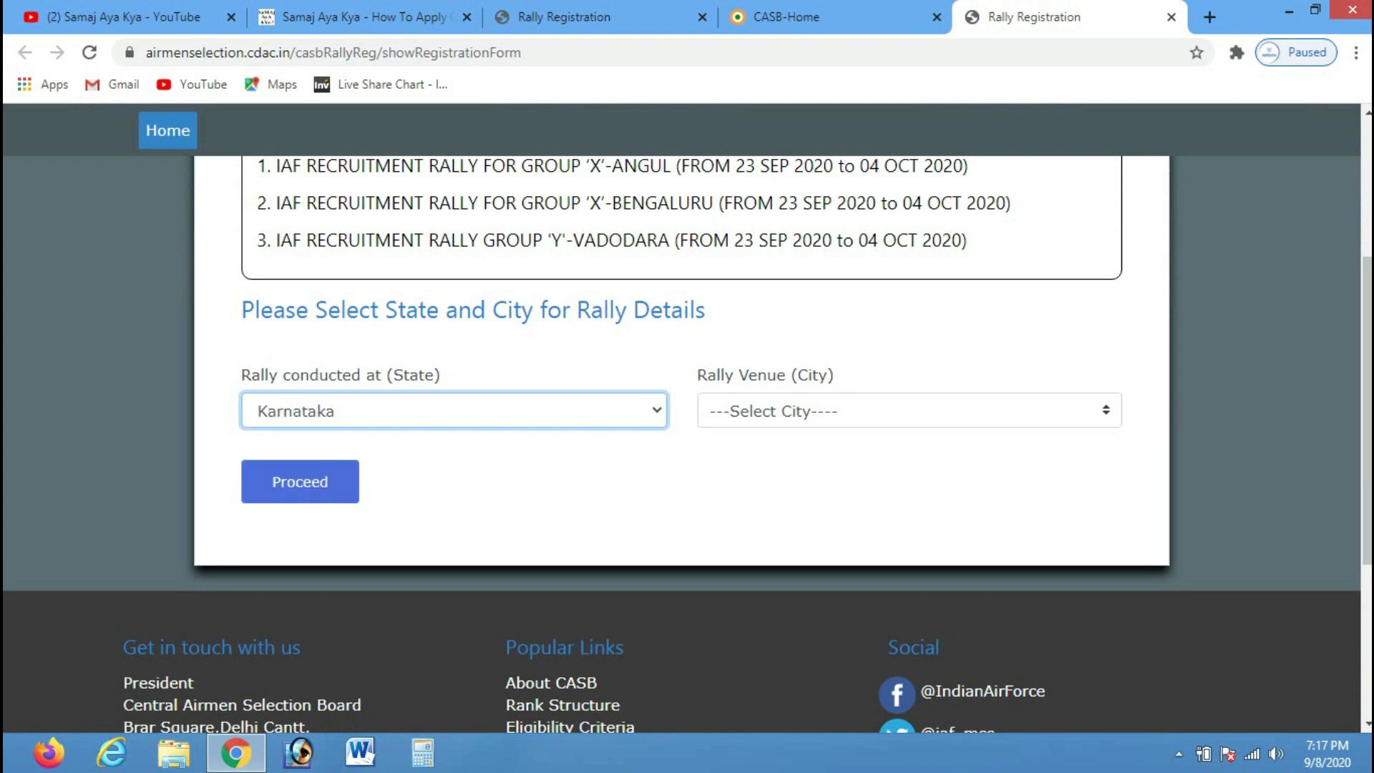
{"action": "left_click", "coordinate": [909, 411]}
{"action": "key", "text": "Down"}
{"action": "key", "text": "Return"}
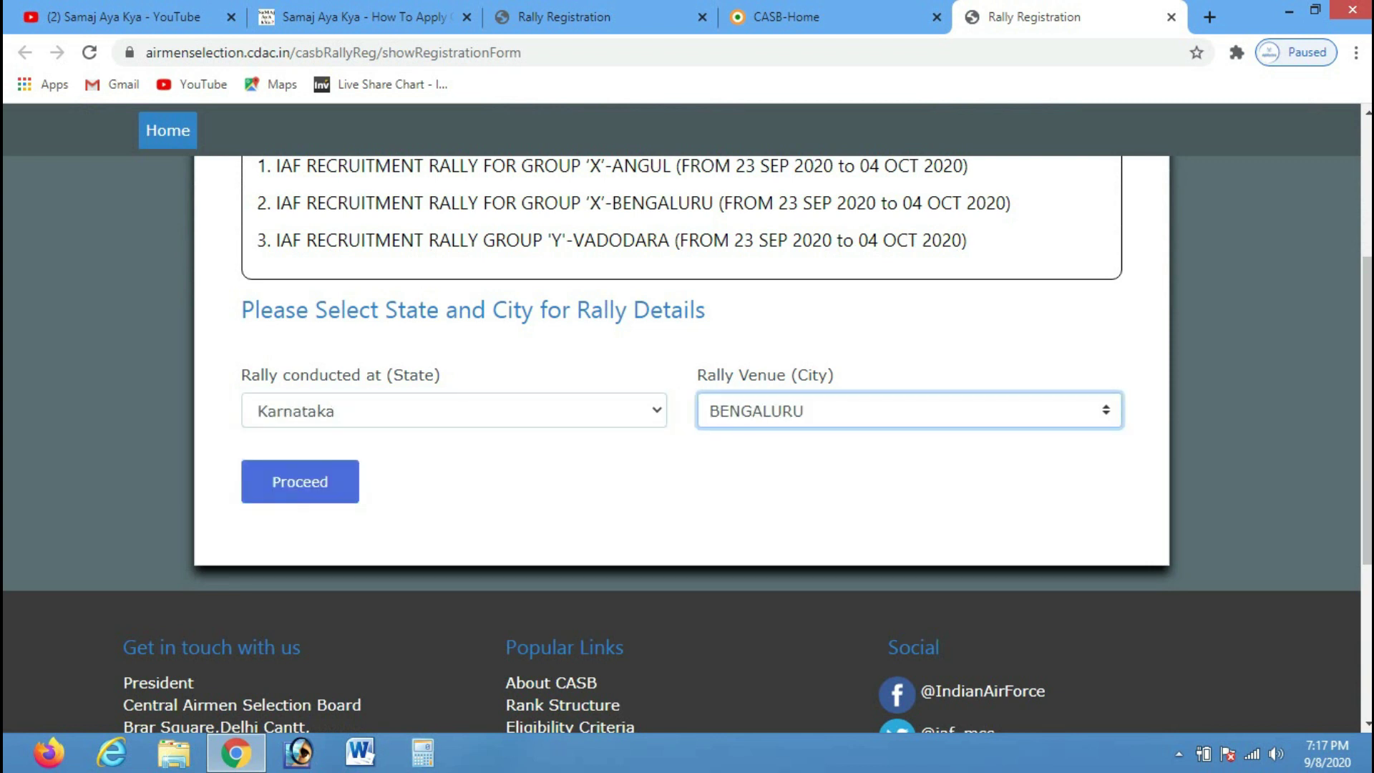
Change the rally state to Odisha with ANGUL as the venue
{"action": "left_click", "coordinate": [454, 410]}
{"action": "key", "text": "Down"}
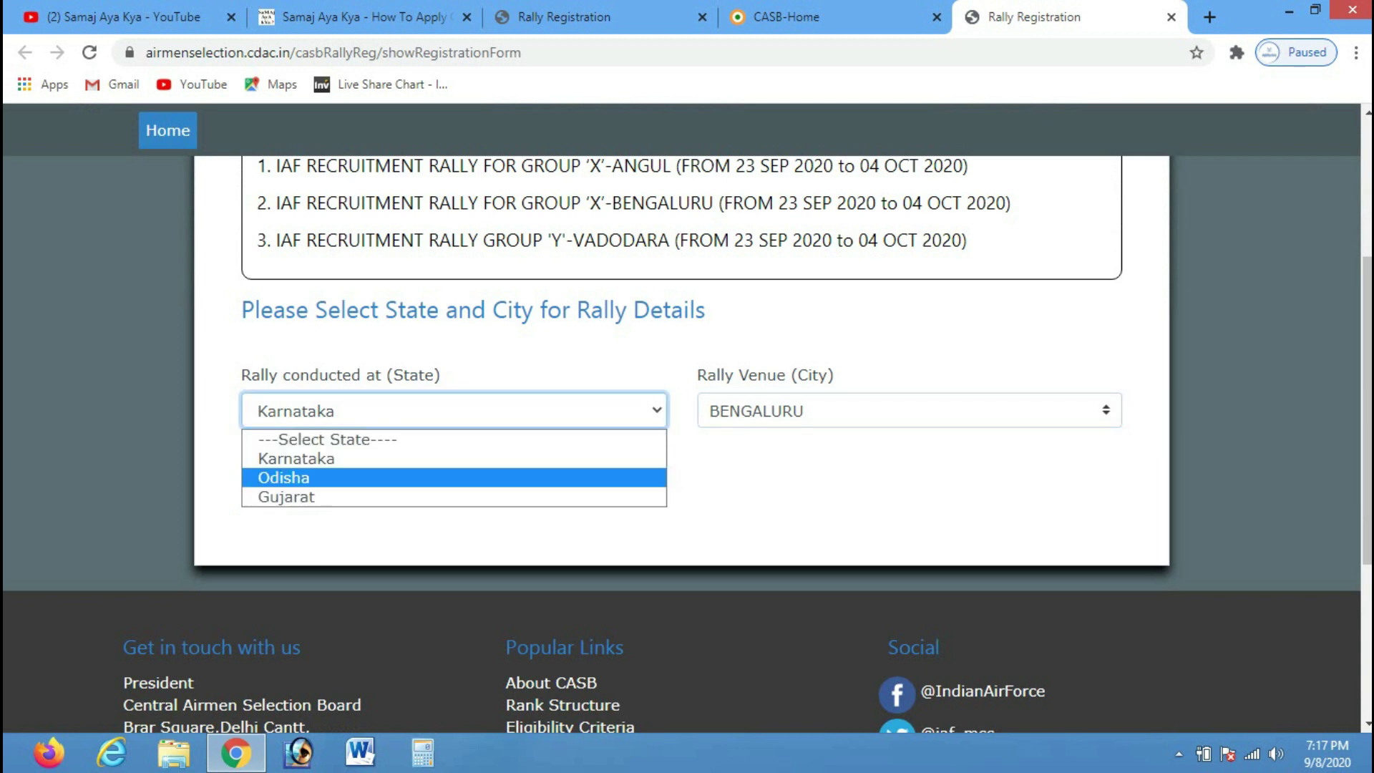
{"action": "key", "text": "Return"}
{"action": "left_click", "coordinate": [909, 411]}
{"action": "key", "text": "Down"}
{"action": "key", "text": "Return"}
Try Gujarat as the rally state with VADODARA as the venue
{"action": "left_click", "coordinate": [453, 410]}
{"action": "key", "text": "Down"}
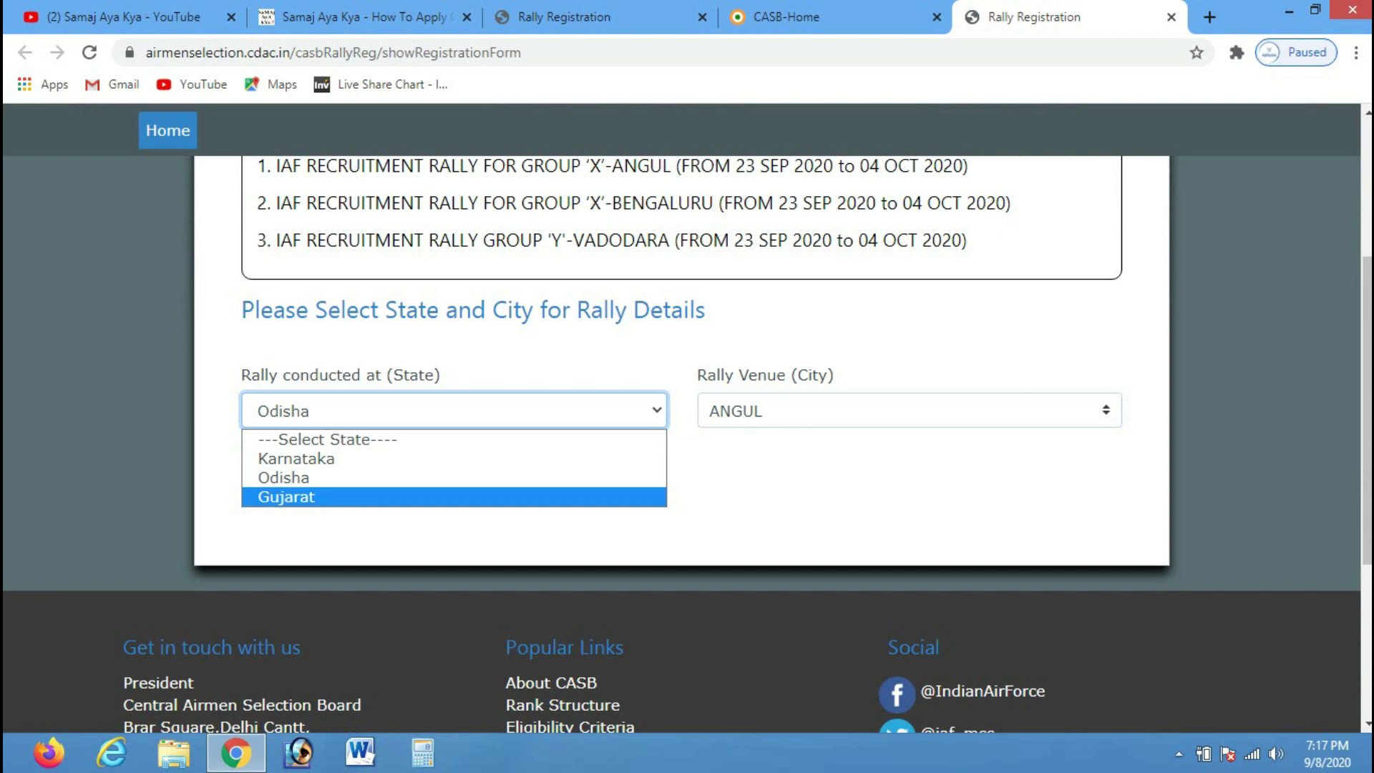
{"action": "key", "text": "Return"}
{"action": "left_click", "coordinate": [910, 411]}
{"action": "key", "text": "Down"}
{"action": "key", "text": "Return"}
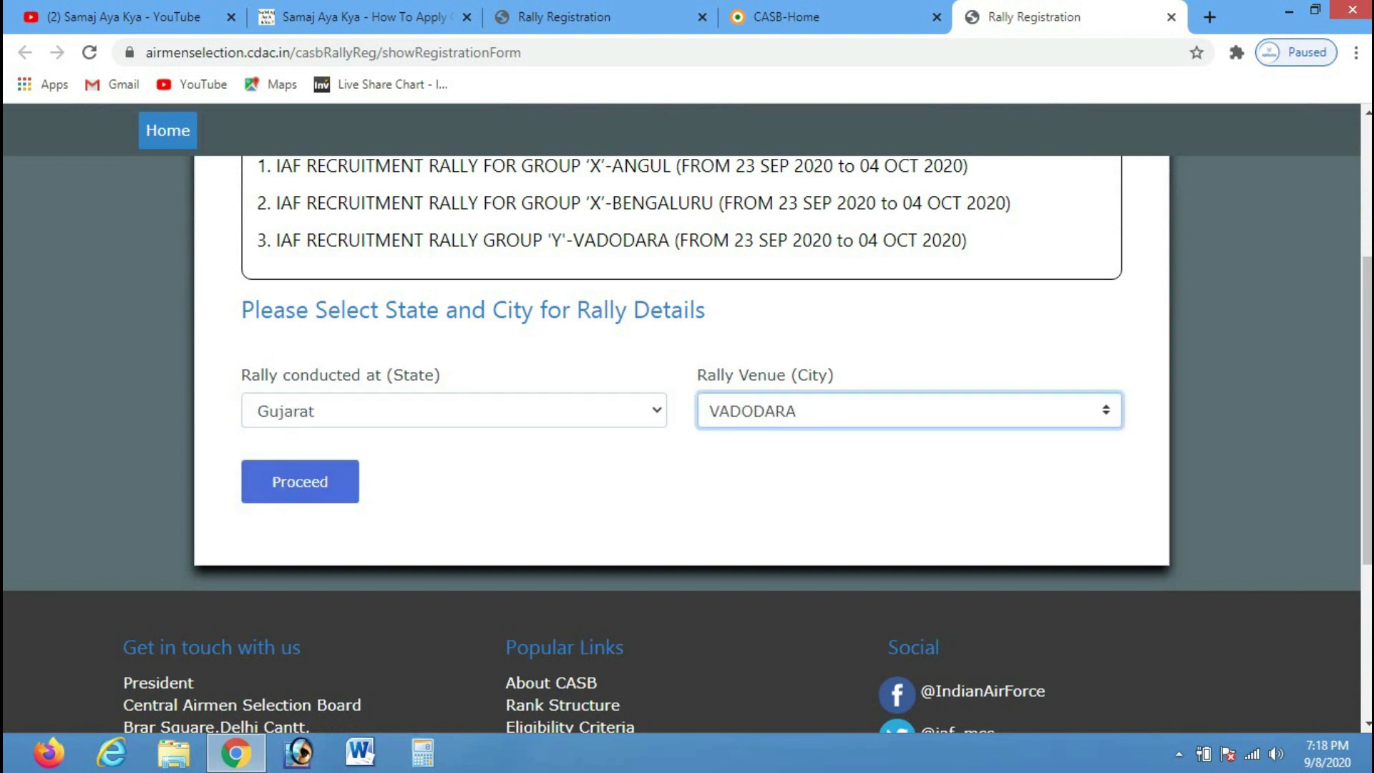
Settle on Odisha and ANGUL and proceed to the Group 'X' Angul form
{"action": "left_click", "coordinate": [454, 410]}
{"action": "key", "text": "Up"}
{"action": "key", "text": "Up"}
{"action": "key", "text": "Down"}
{"action": "key", "text": "Return"}
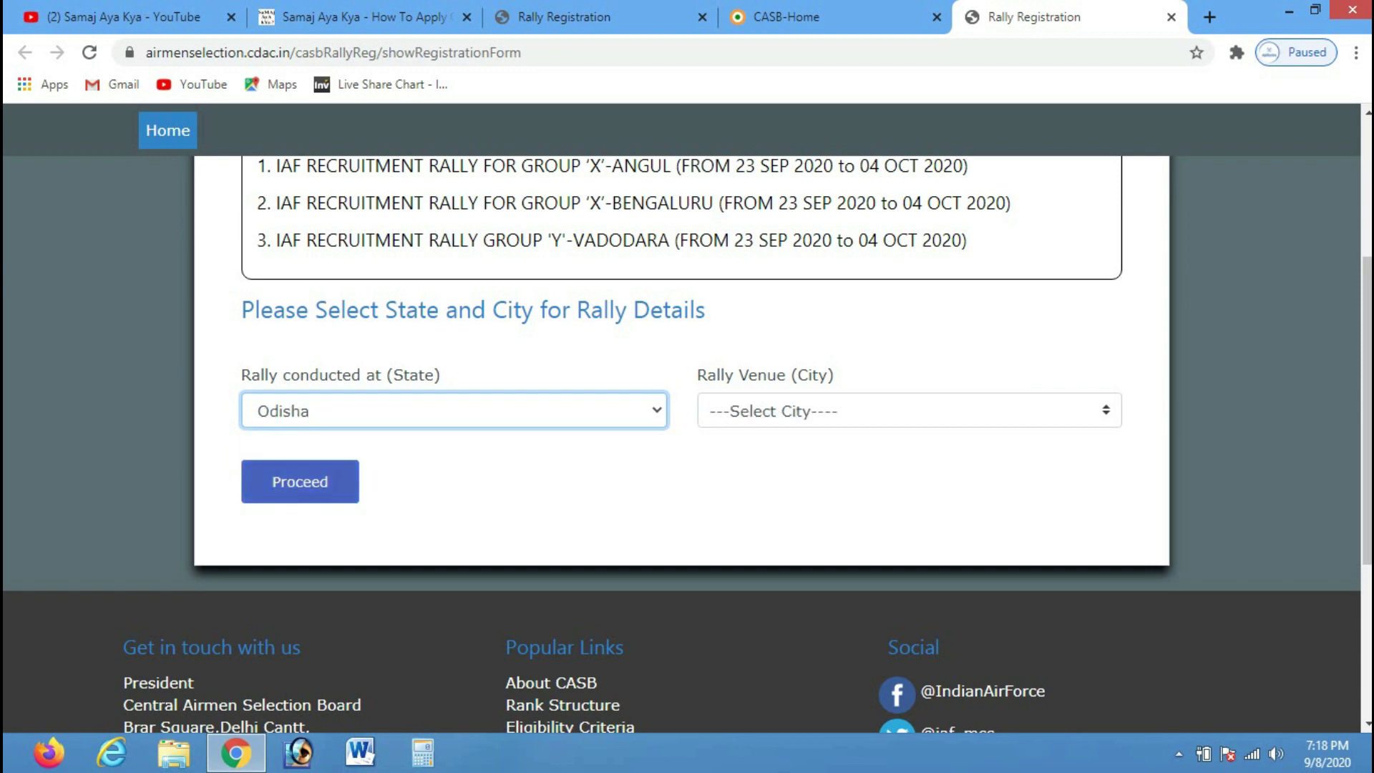
{"action": "left_click", "coordinate": [909, 411]}
{"action": "key", "text": "Down"}
{"action": "key", "text": "Return"}
{"action": "left_click", "coordinate": [300, 481]}
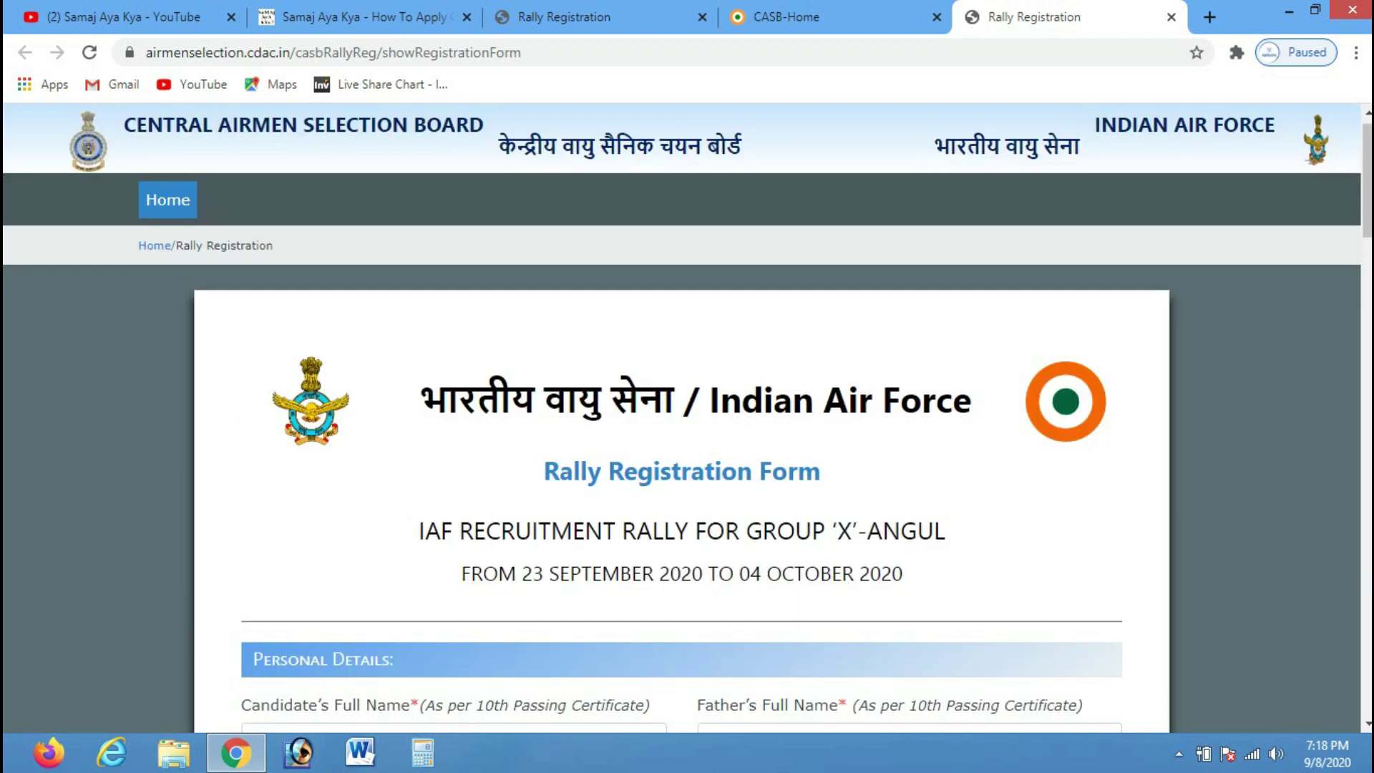
Enter the candidate's full name and the father's full name
{"action": "scroll", "coordinate": [687, 417], "scroll_direction": "down", "scroll_amount": 1}
{"action": "scroll", "coordinate": [687, 417], "scroll_direction": "down", "scroll_amount": 4}
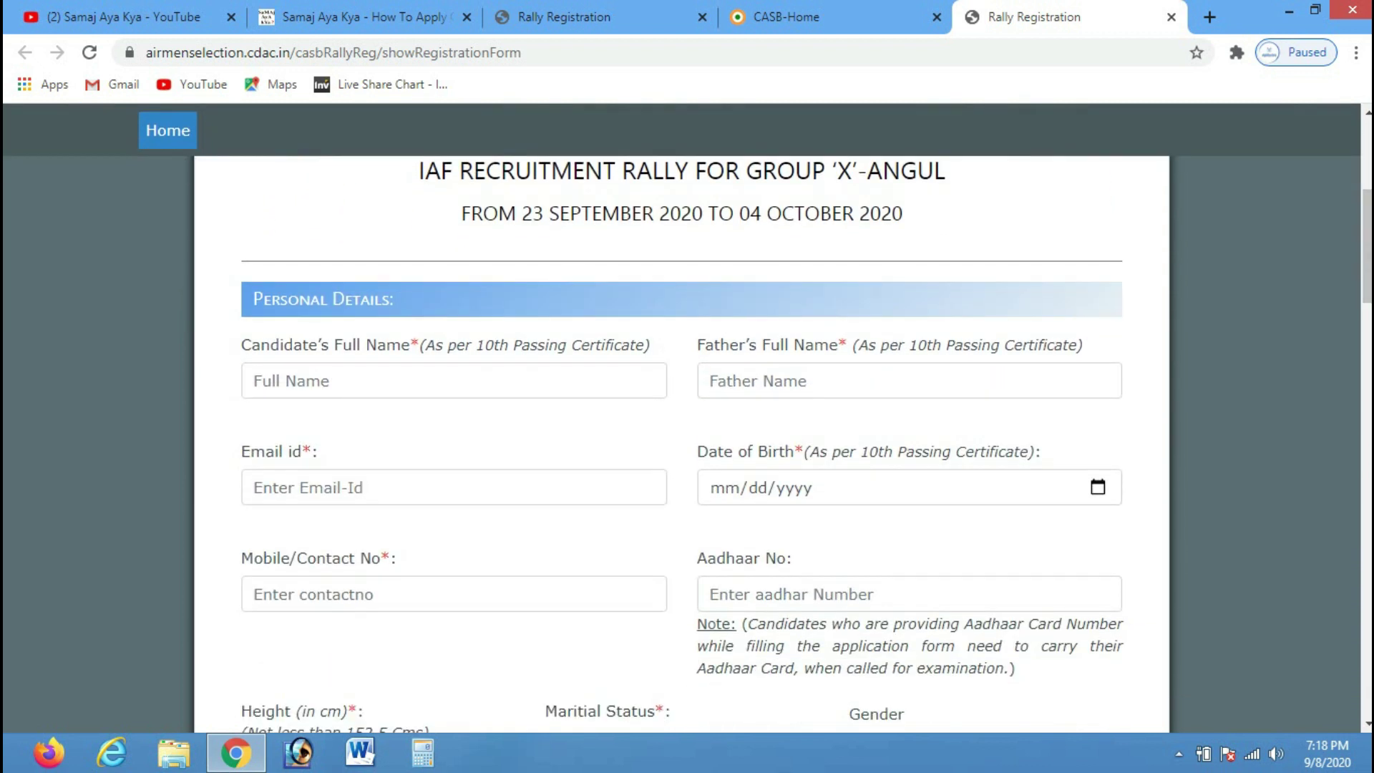
{"action": "left_click", "coordinate": [454, 380]}
{"action": "type", "text": "vivek"}
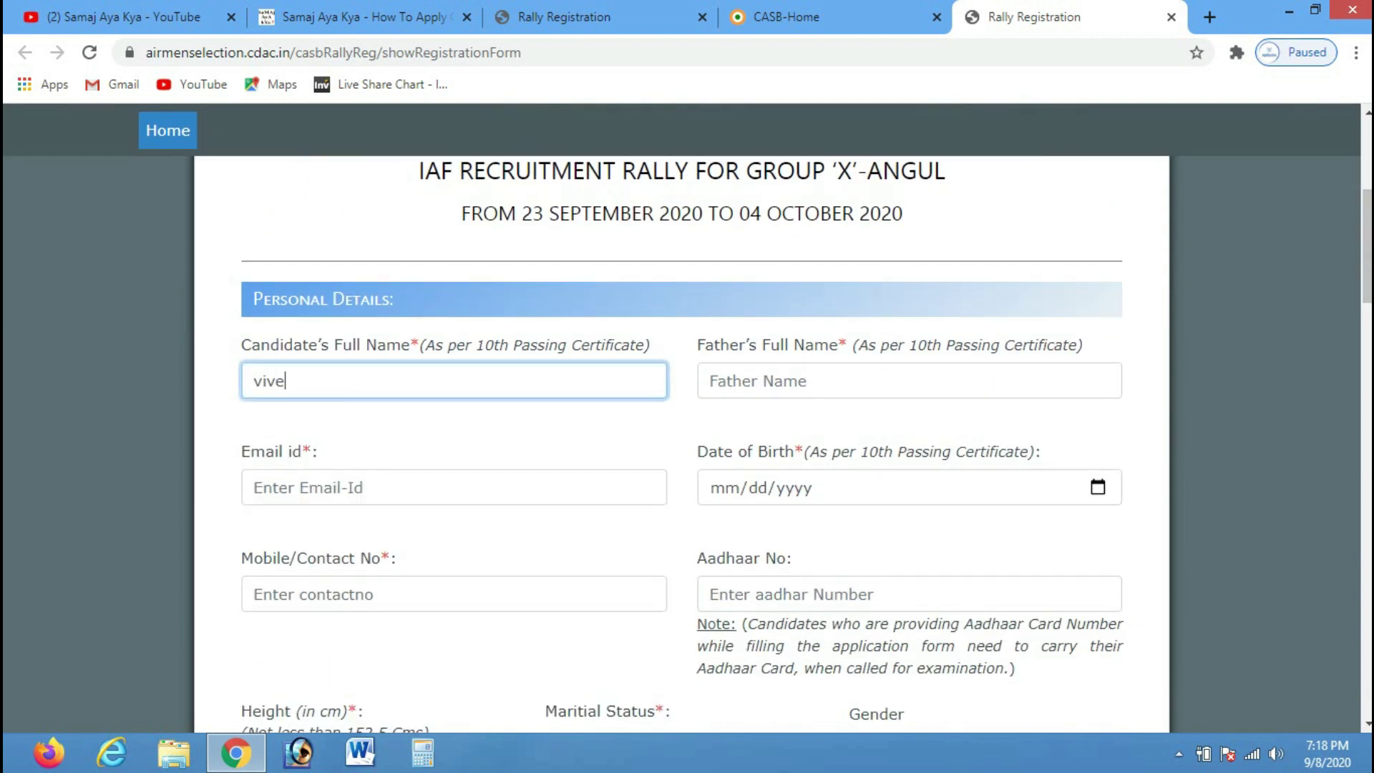
{"action": "key", "text": "BackSpace"}
{"action": "key", "text": "BackSpace"}
{"action": "key", "text": "BackSpace"}
{"action": "key", "text": "BackSpace"}
{"action": "key", "text": "BackSpace"}
{"action": "key", "text": "BackSpace"}
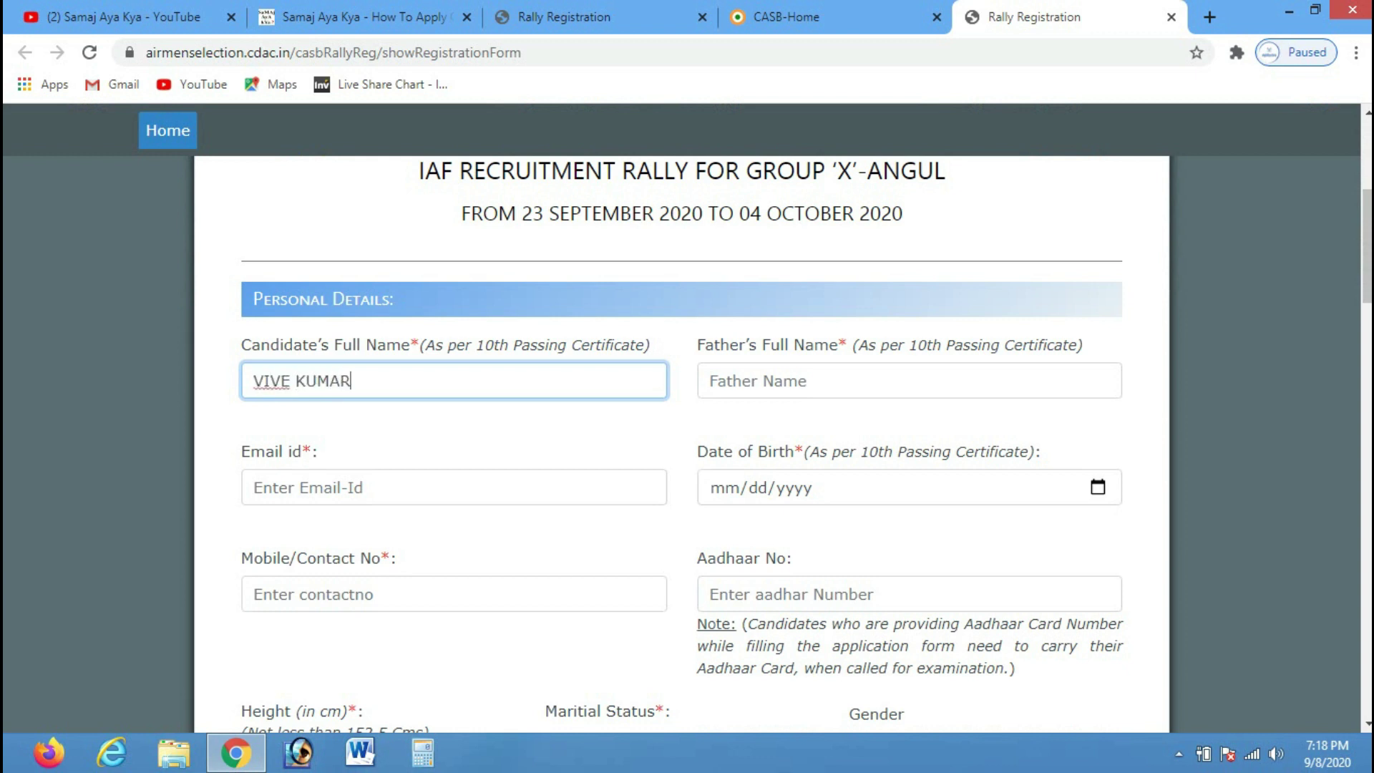
{"action": "left_click", "coordinate": [287, 381]}
{"action": "type", "text": "K"}
{"action": "left_click", "coordinate": [709, 381]}
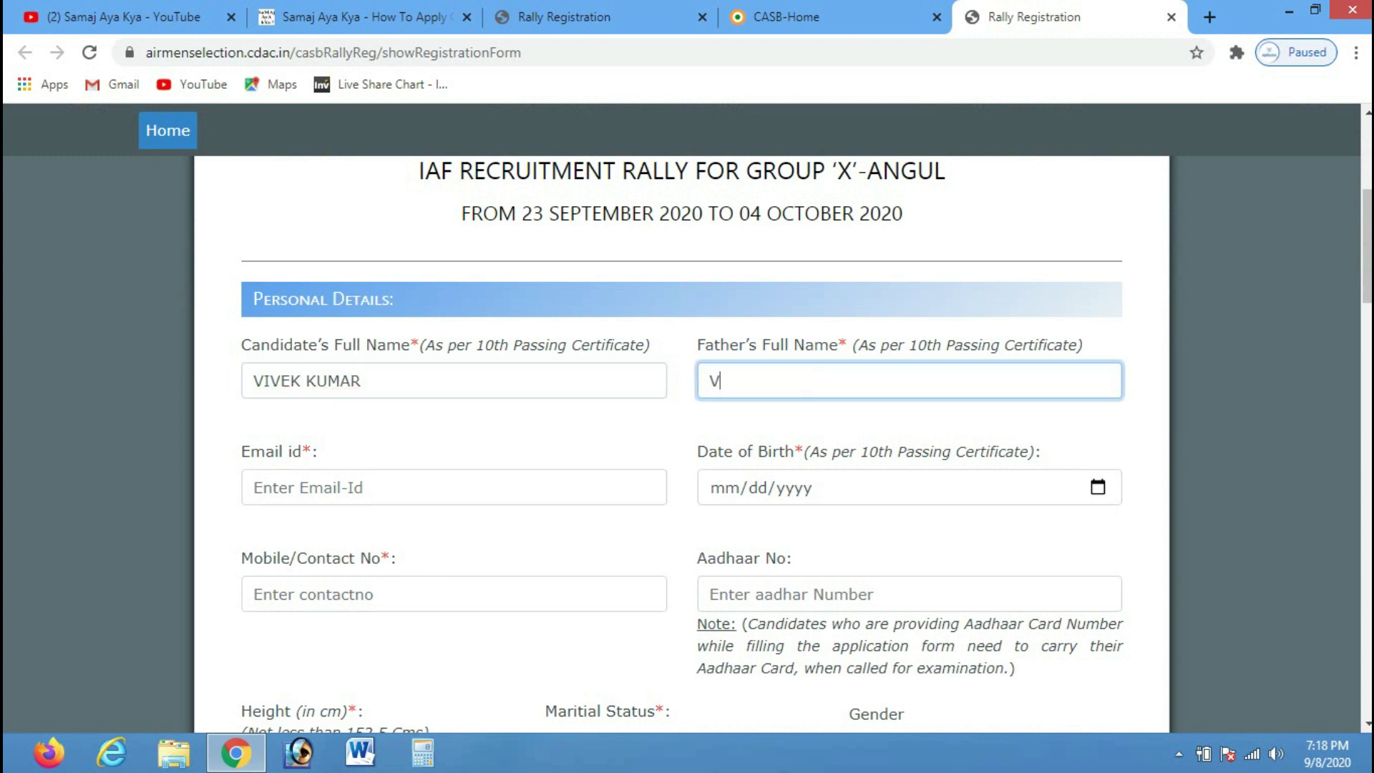
Fill the e-mail from the saved suggestion and start typing the date of birth
{"action": "left_click", "coordinate": [254, 487]}
{"action": "type", "text": "SK"}
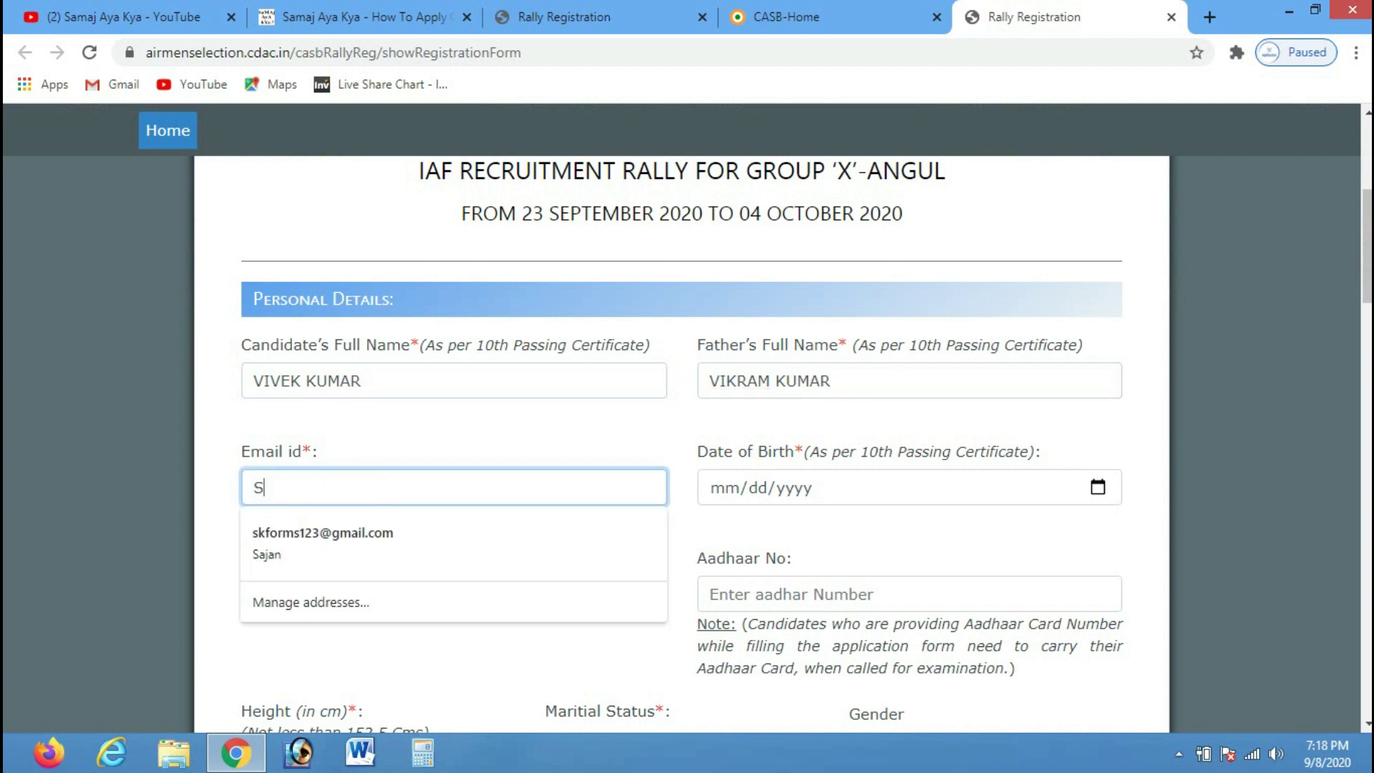
{"action": "key", "text": "Down"}
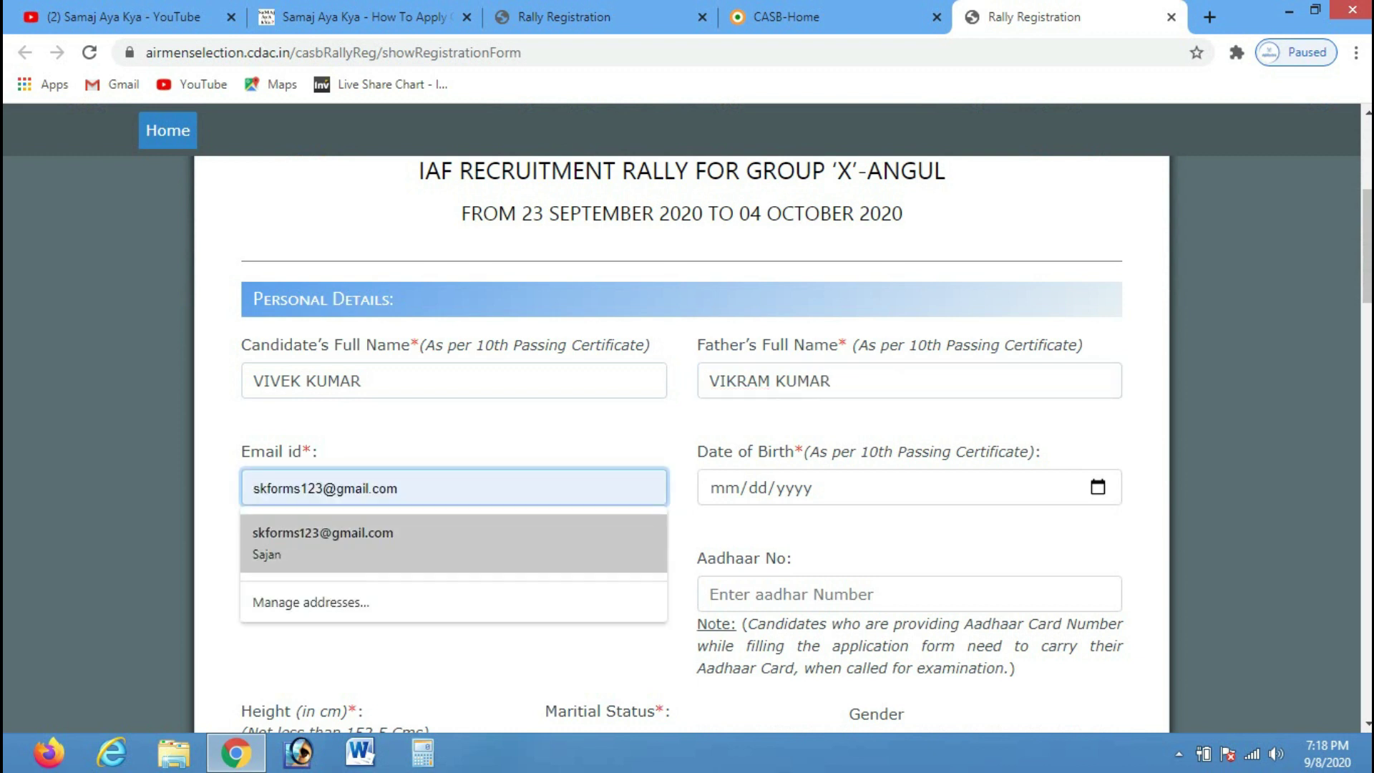
{"action": "key", "text": "Return"}
{"action": "key", "text": "Tab"}
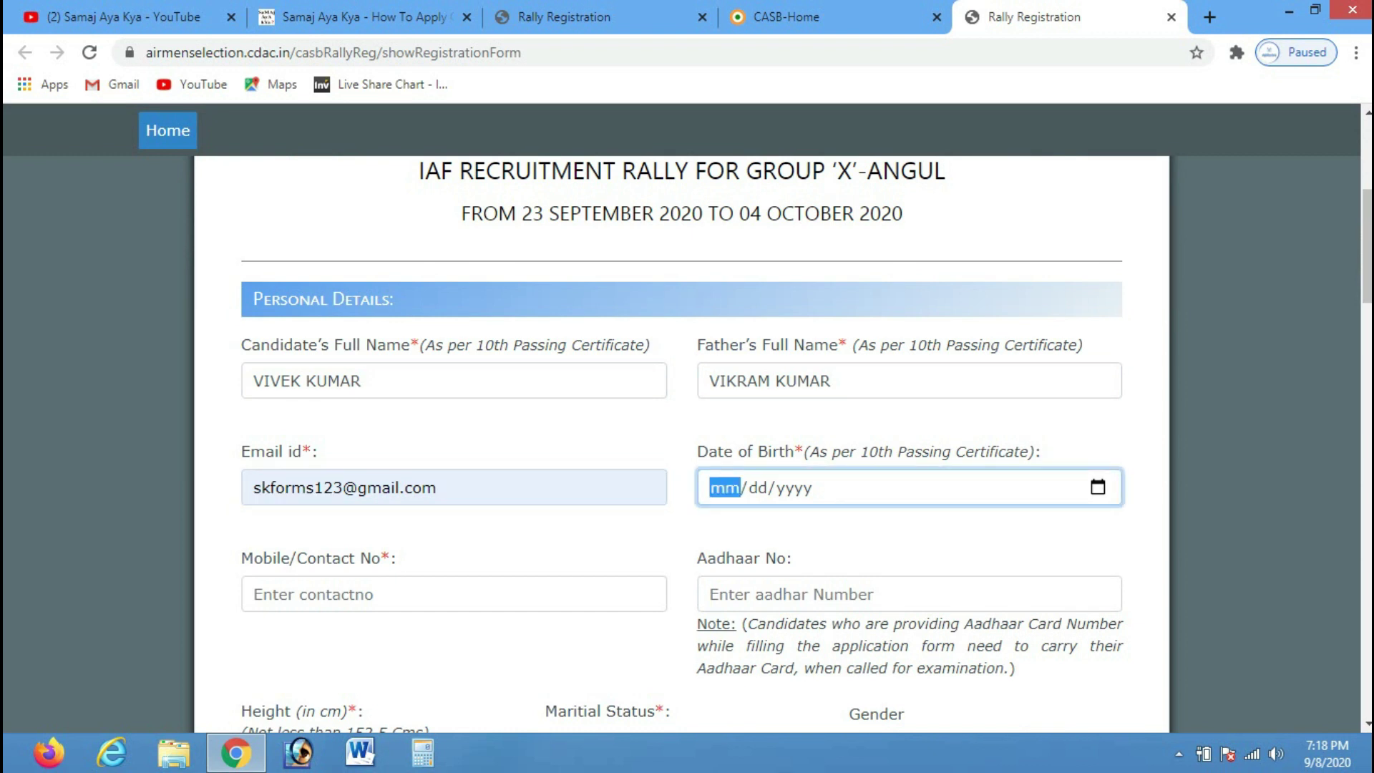
{"action": "type", "text": "01/"}
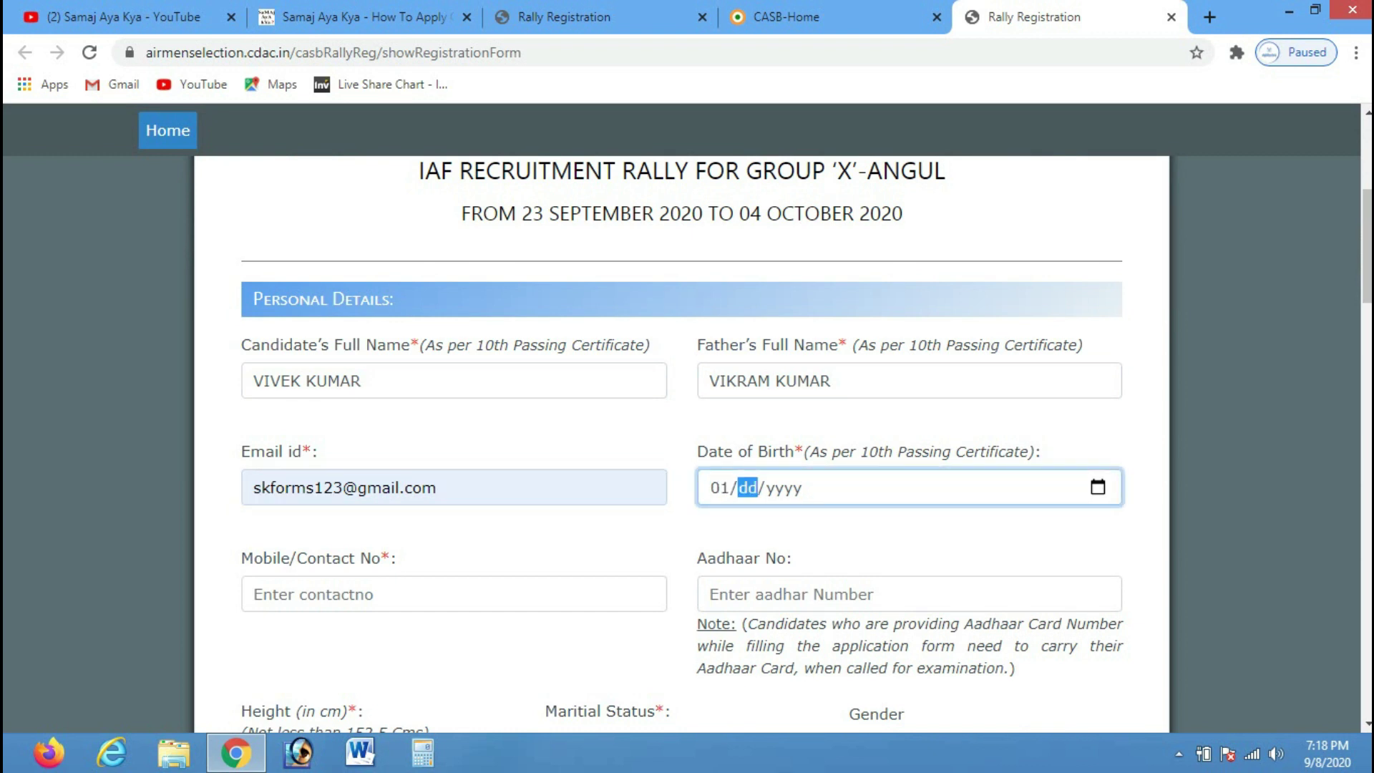
{"action": "type", "text": "01/"}
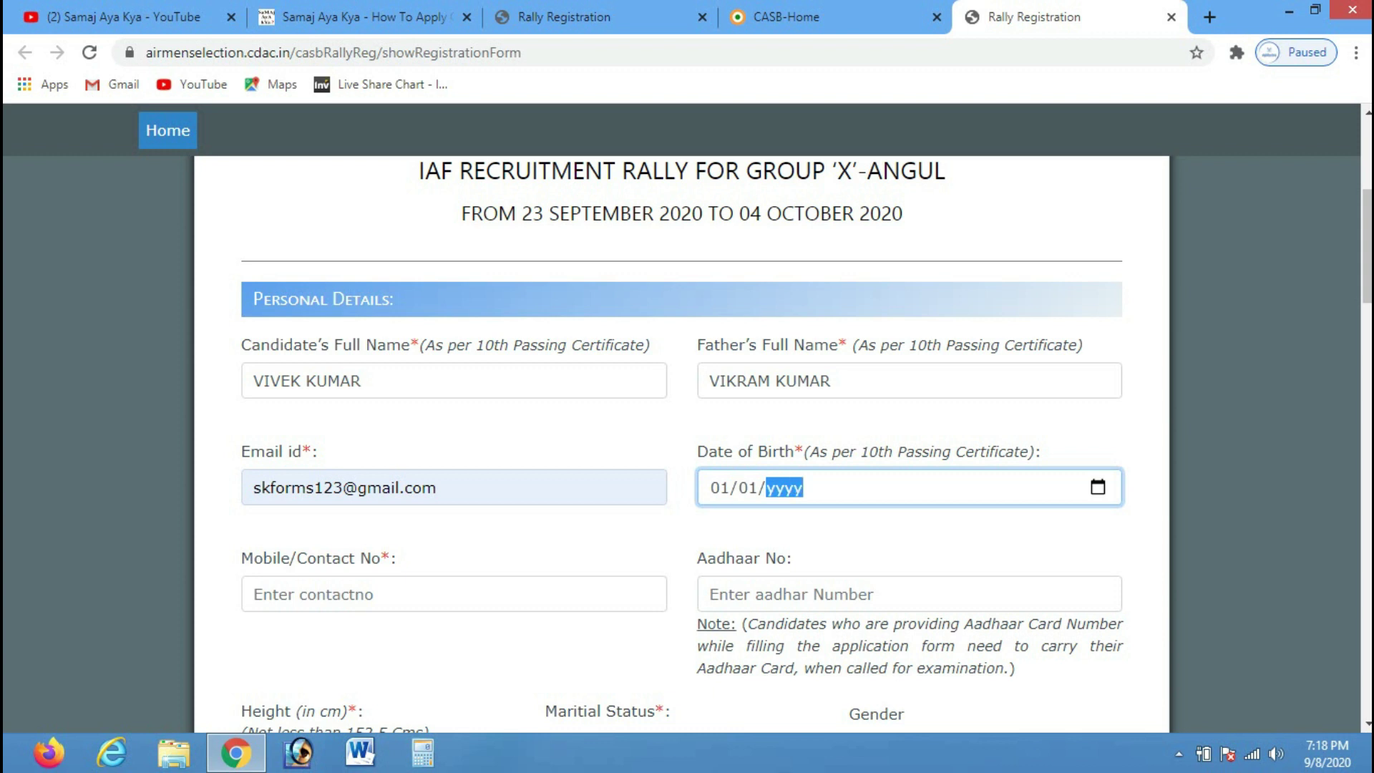
{"action": "type", "text": "1203"}
Check eligibility in the blog article, then complete the date of birth as 01/01/2002
{"action": "left_click", "coordinate": [566, 16]}
{"action": "left_click", "coordinate": [362, 16]}
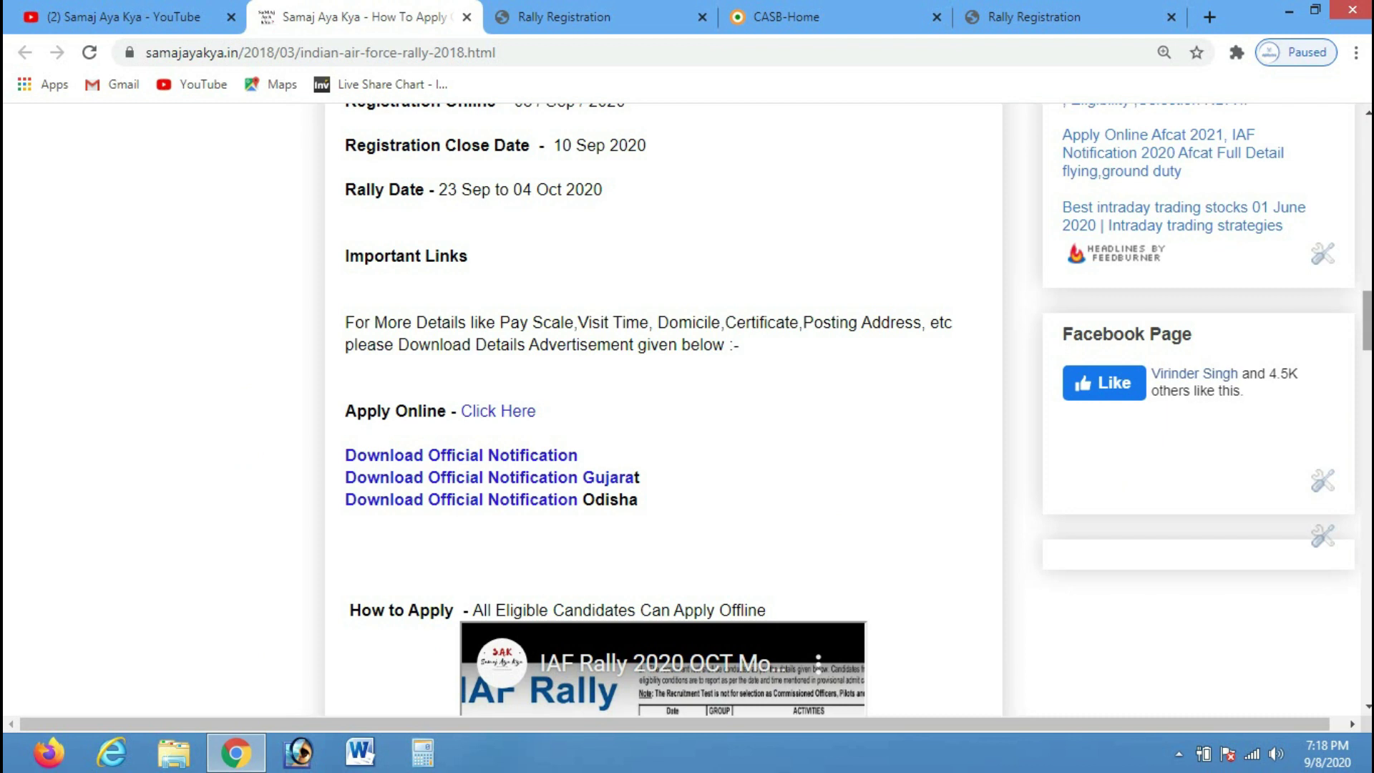
{"action": "scroll", "coordinate": [663, 408], "scroll_direction": "up", "scroll_amount": 5}
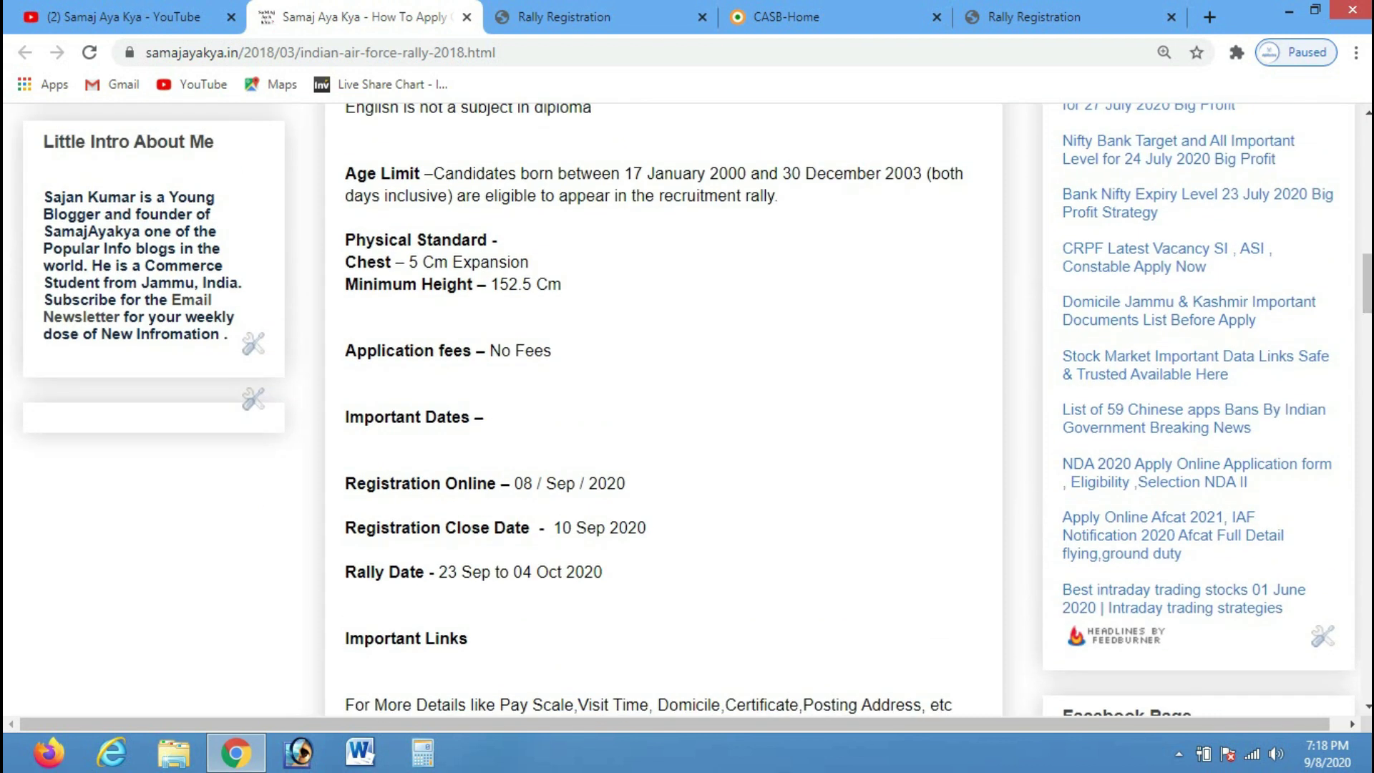
{"action": "left_click", "coordinate": [786, 17]}
{"action": "left_click", "coordinate": [1034, 16]}
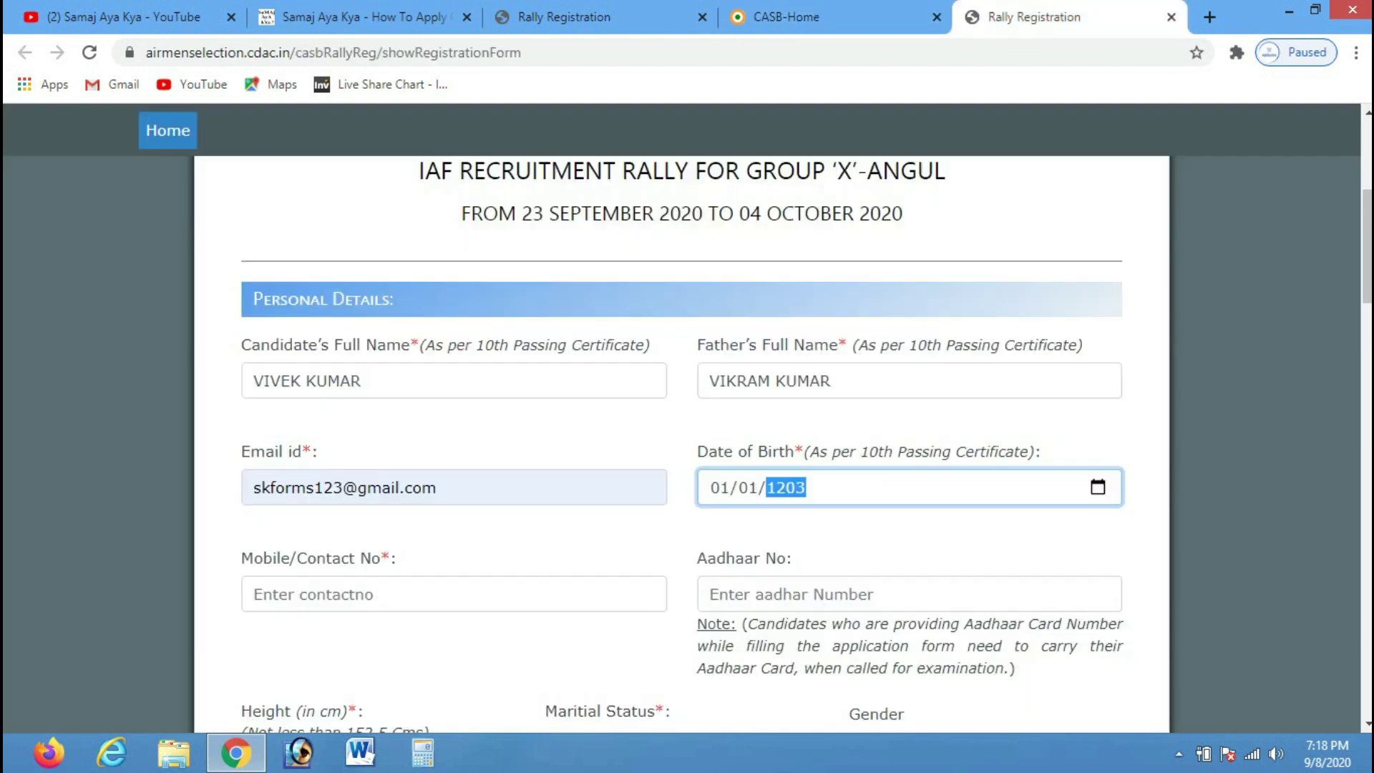
{"action": "type", "text": "003"}
{"action": "type", "text": "2"}
{"action": "type", "text": "002"}
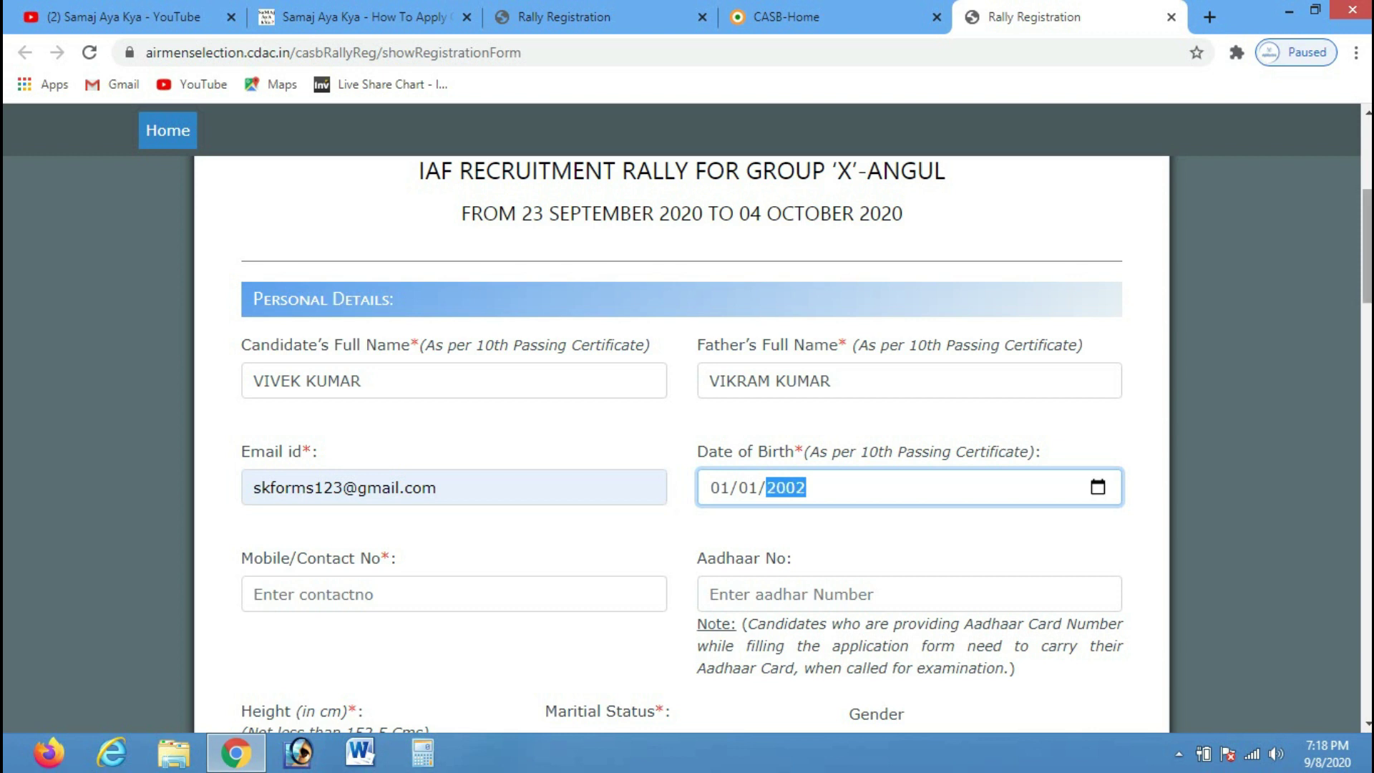
Enter the candidate's mobile number, correcting it once
{"action": "scroll", "coordinate": [687, 443], "scroll_direction": "down", "scroll_amount": 3}
{"action": "left_click", "coordinate": [454, 412]}
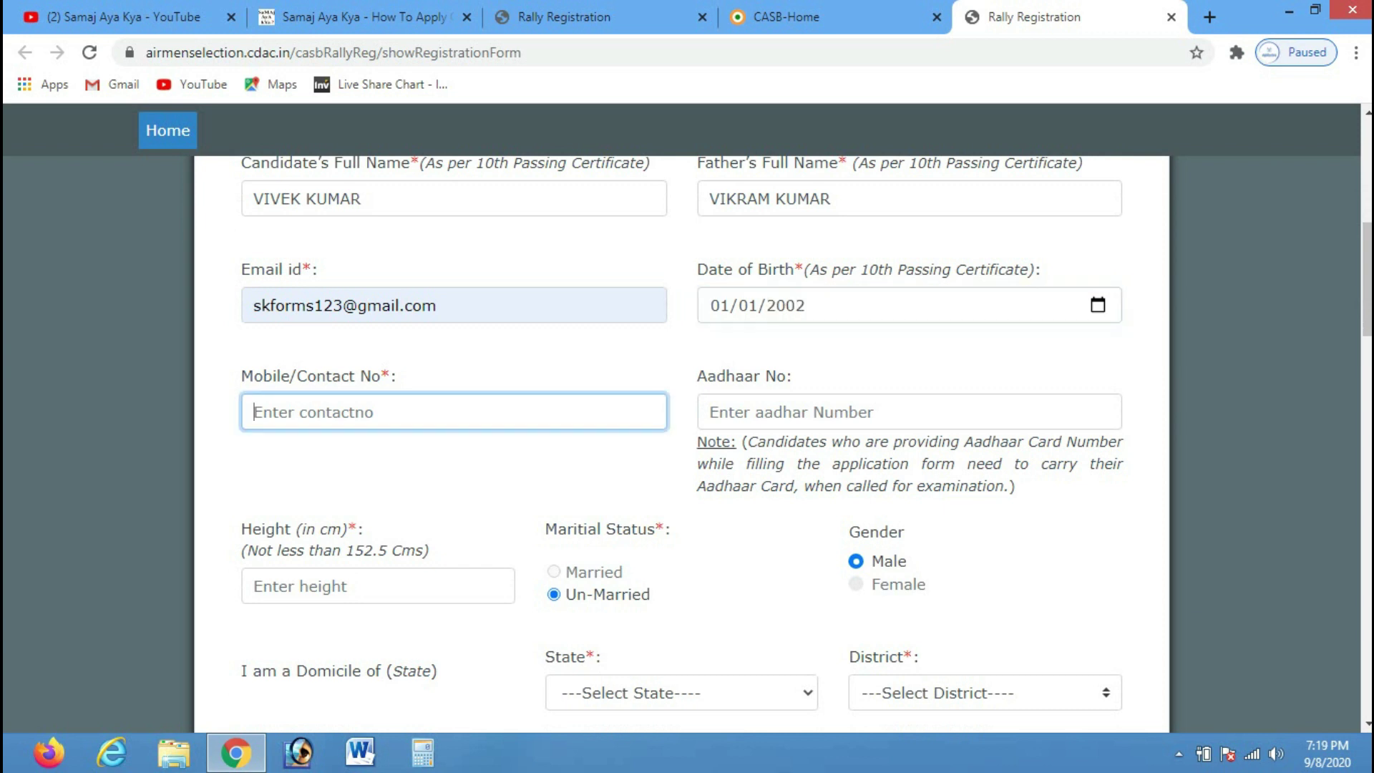
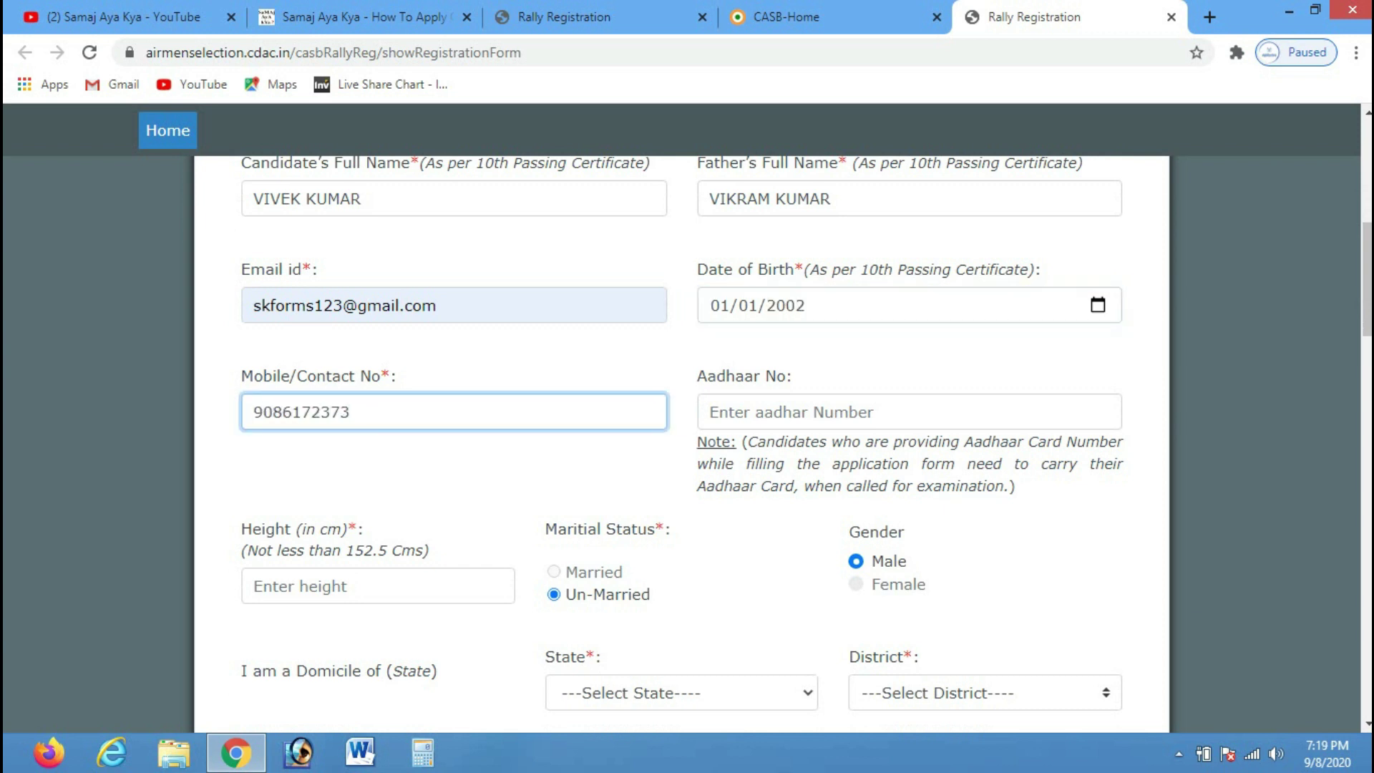
{"action": "key", "text": "ctrl+a"}
{"action": "left_click", "coordinate": [787, 412]}
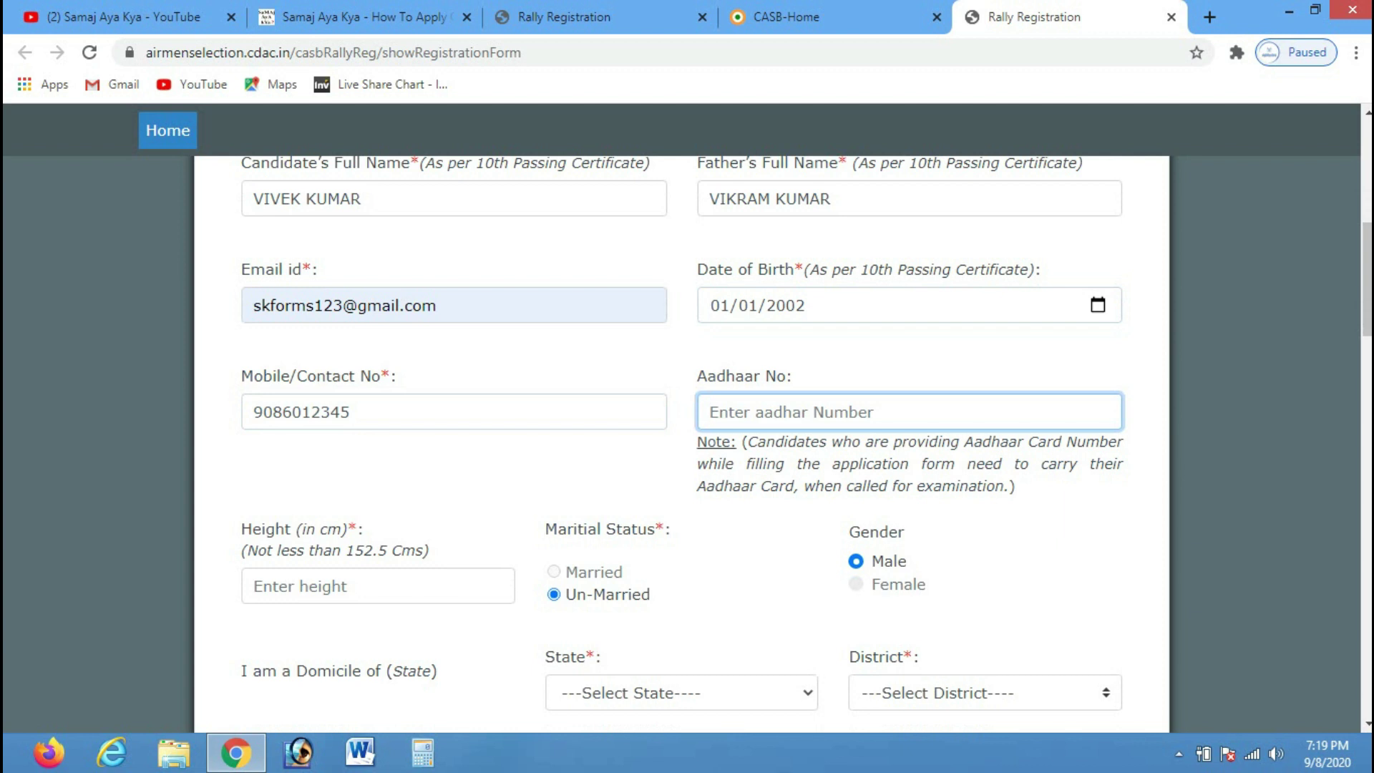
Enter height 160 and set domicile state Odisha, district KHORDA
{"action": "scroll", "coordinate": [494, 437], "scroll_direction": "down", "scroll_amount": 2}
{"action": "left_click", "coordinate": [308, 438]}
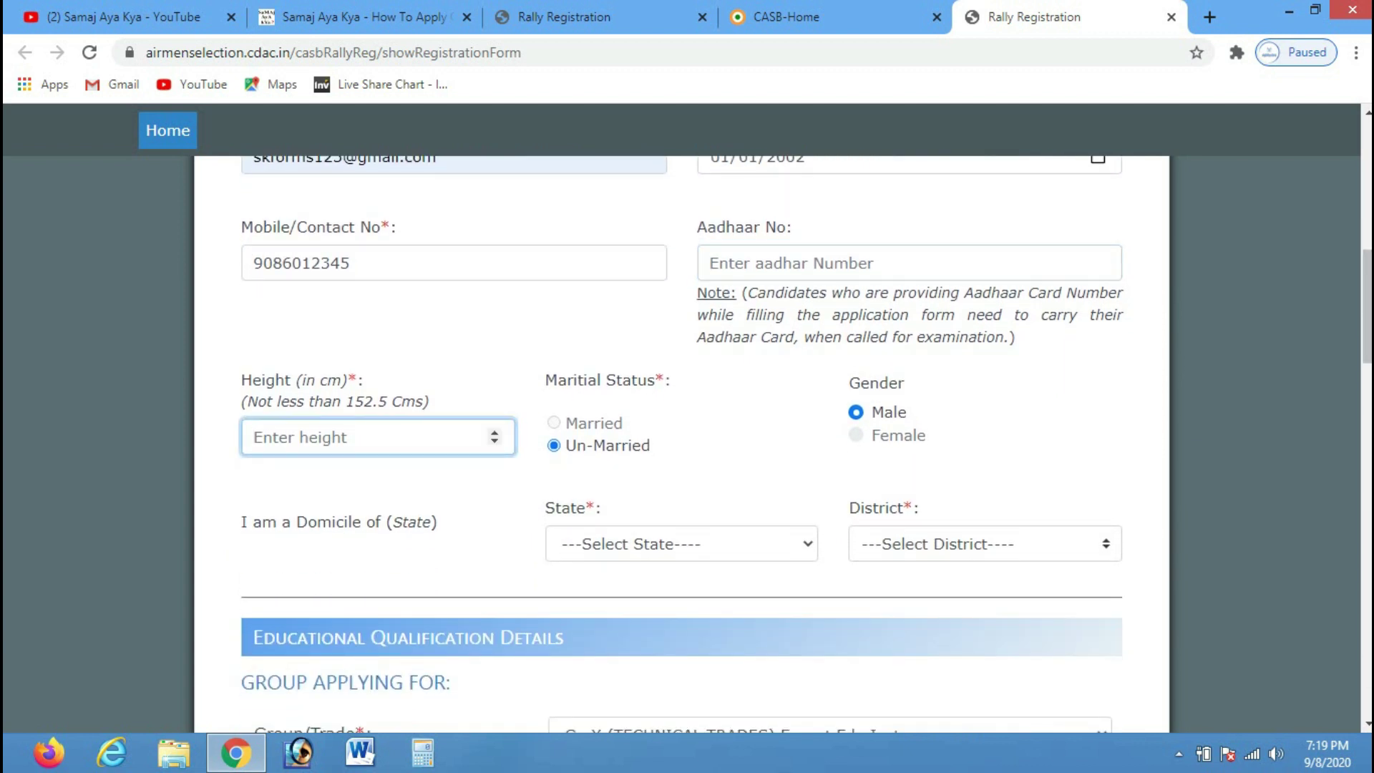
{"action": "type", "text": "160"}
{"action": "scroll", "coordinate": [681, 443], "scroll_direction": "down", "scroll_amount": 2}
{"action": "left_click", "coordinate": [682, 395]}
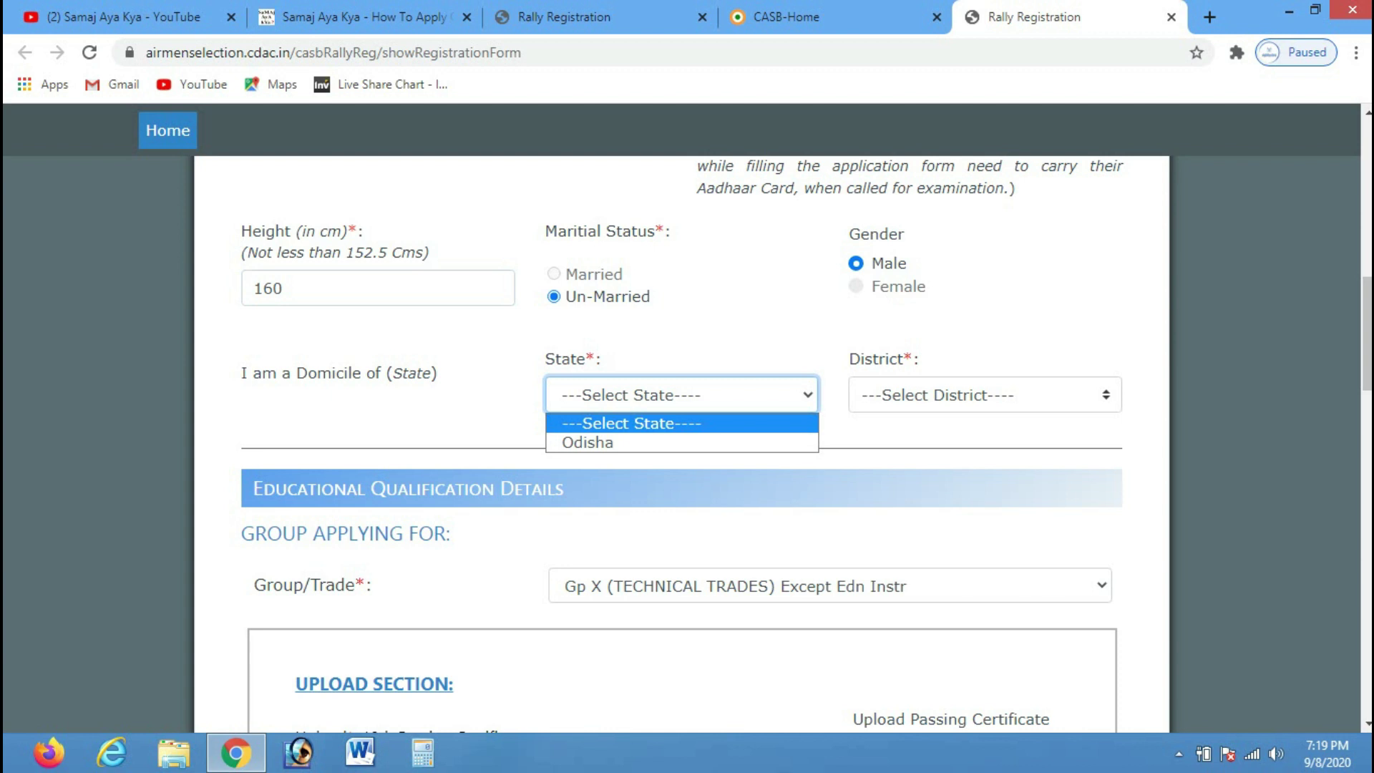
{"action": "left_click", "coordinate": [582, 438]}
{"action": "left_click", "coordinate": [985, 395]}
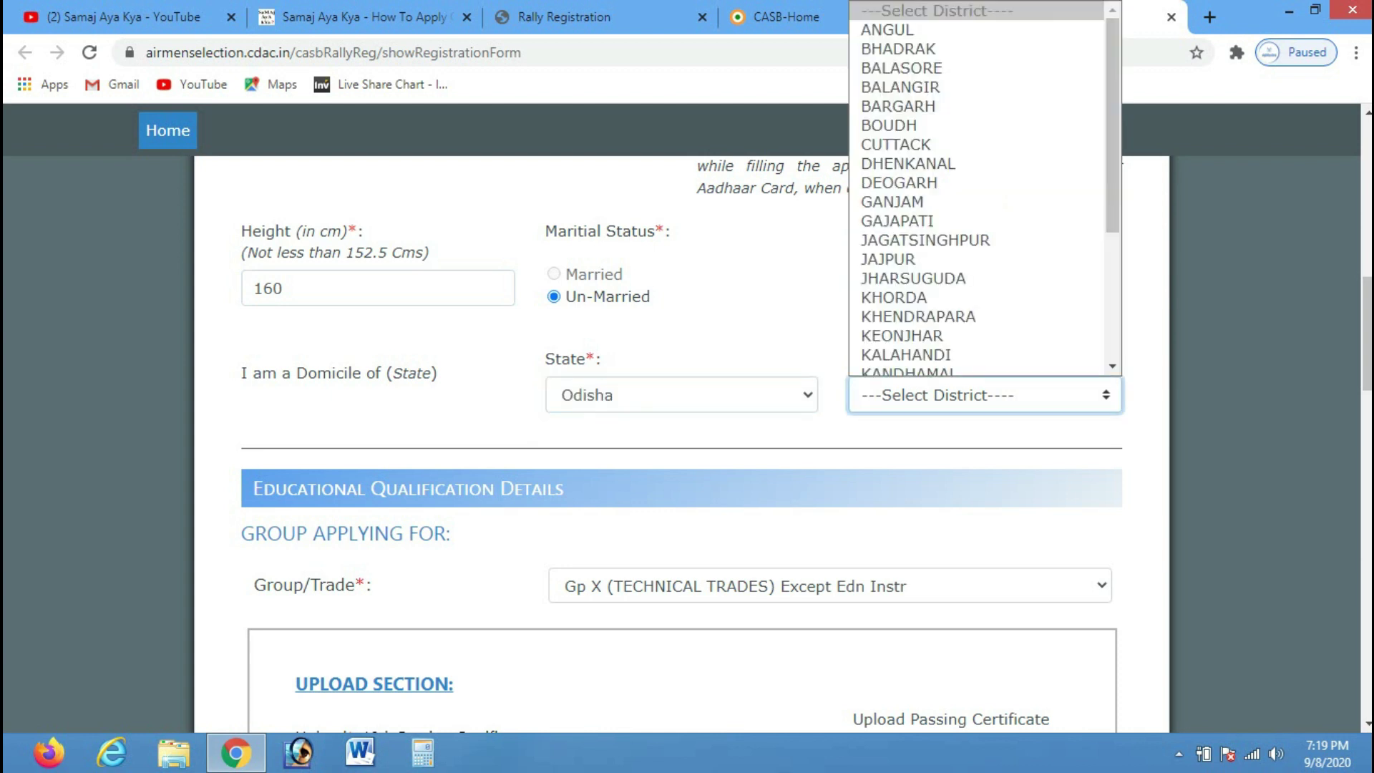
{"action": "left_click", "coordinate": [895, 293]}
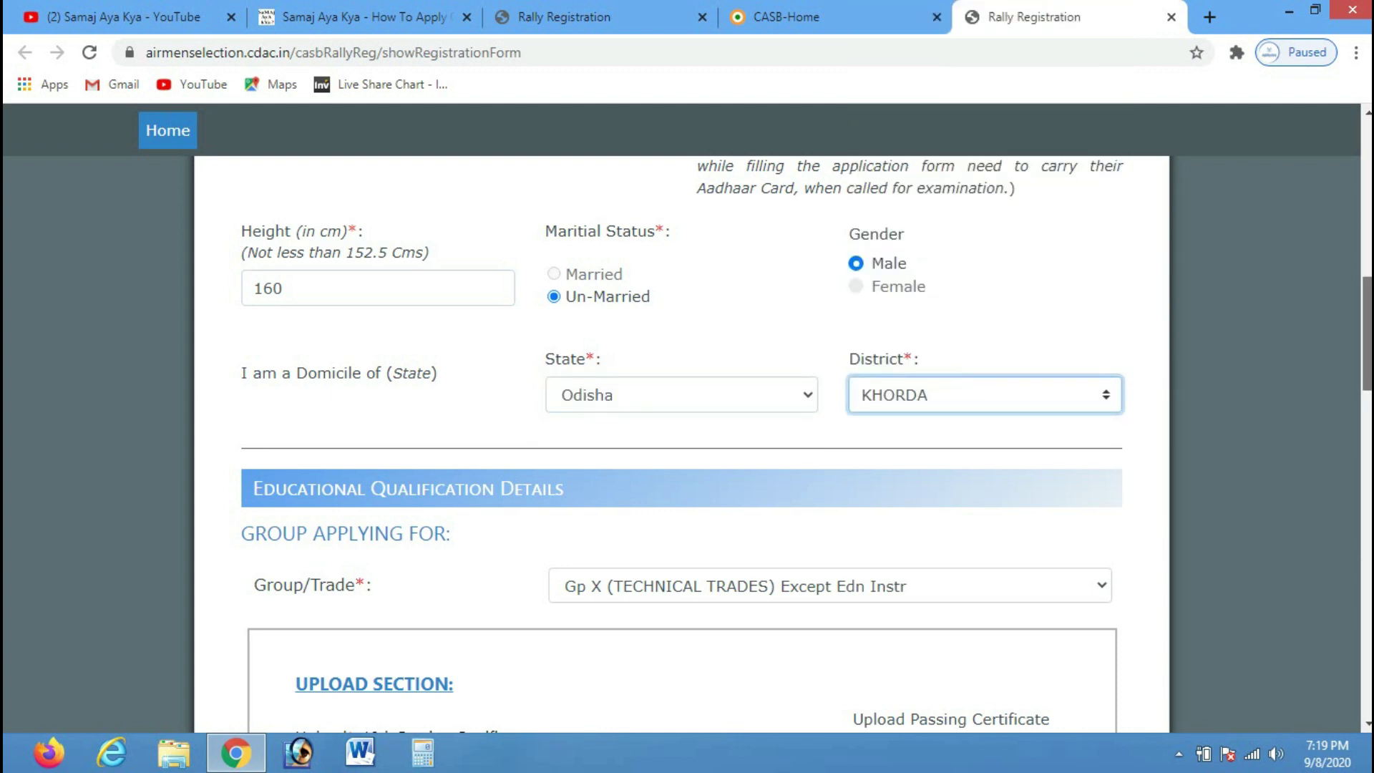
{"action": "scroll", "coordinate": [681, 444], "scroll_direction": "down", "scroll_amount": 4}
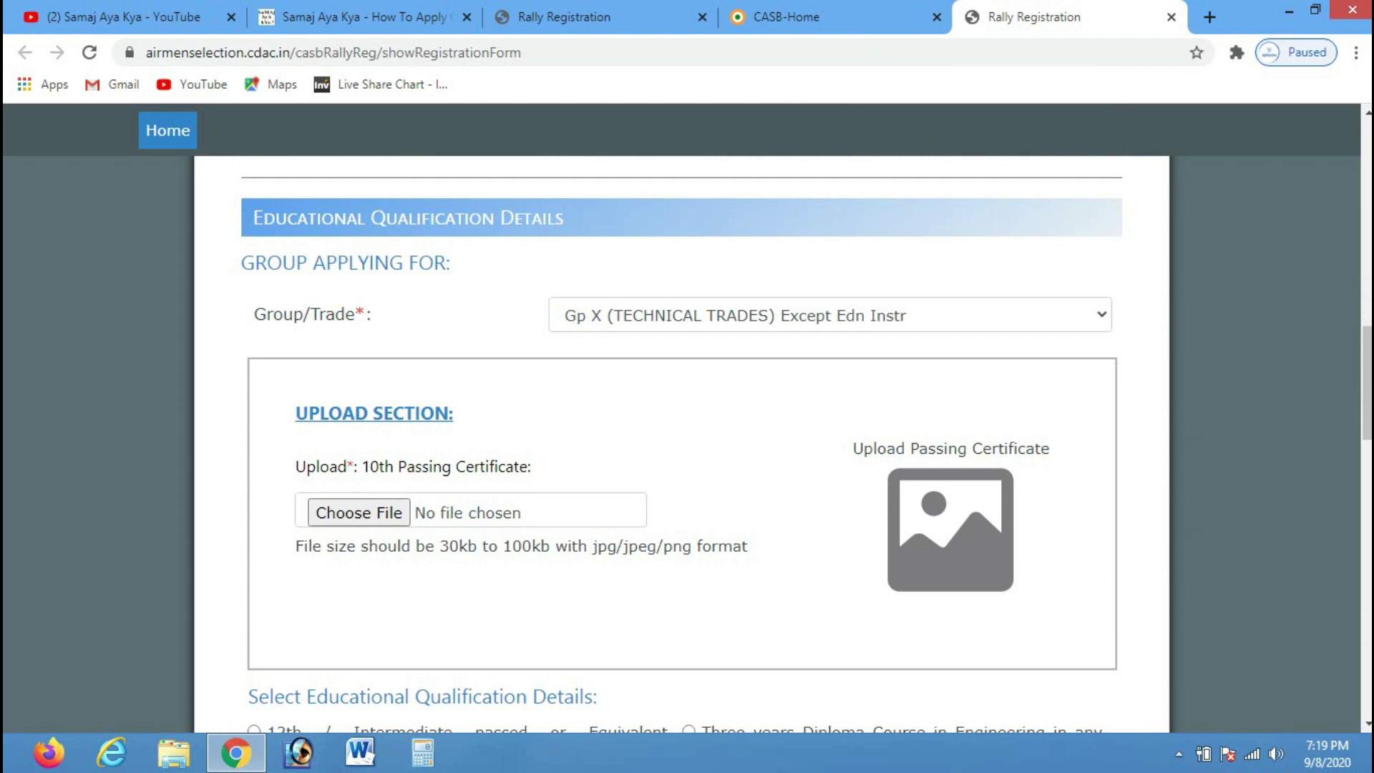
Keep the Group X technical trades option and check image 6's size for the 10th certificate
{"action": "left_click", "coordinate": [830, 315]}
{"action": "left_click", "coordinate": [830, 343]}
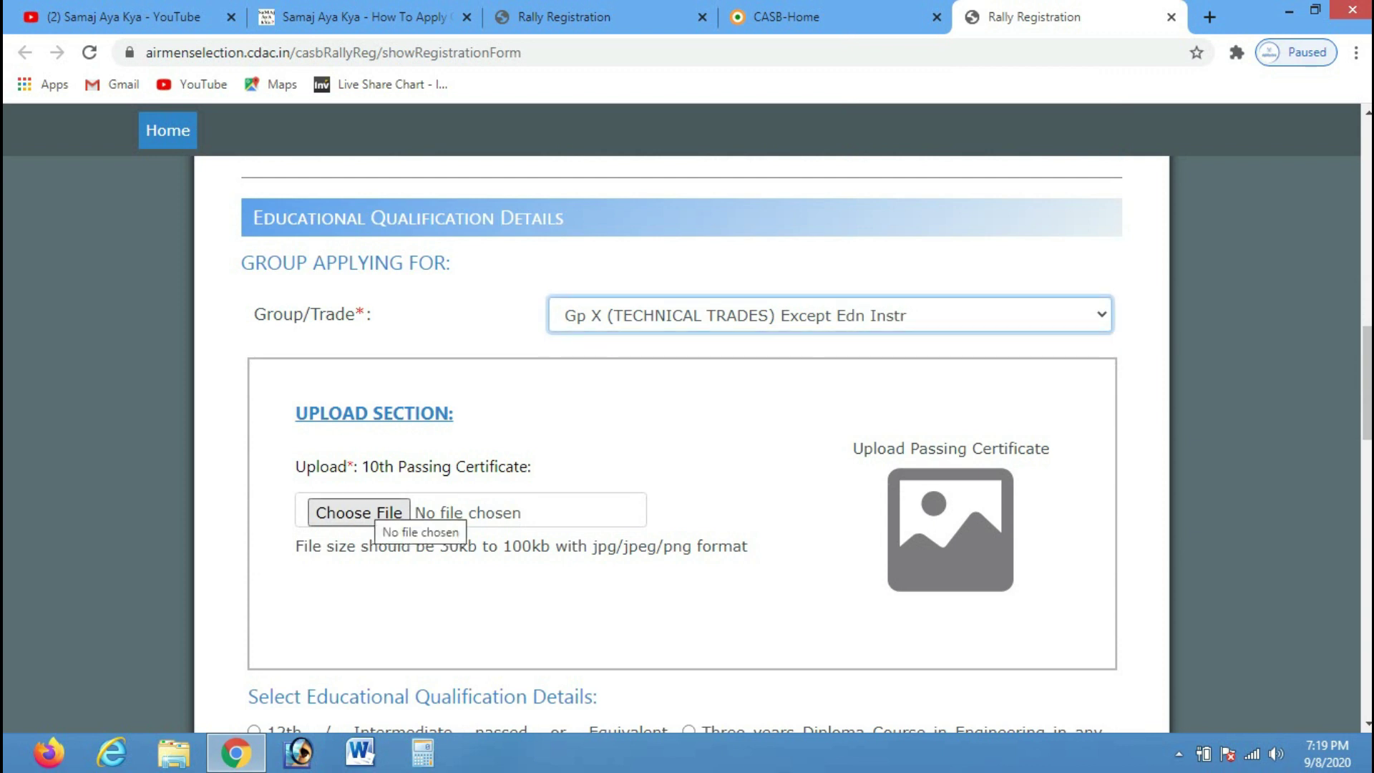
{"action": "left_click", "coordinate": [379, 513]}
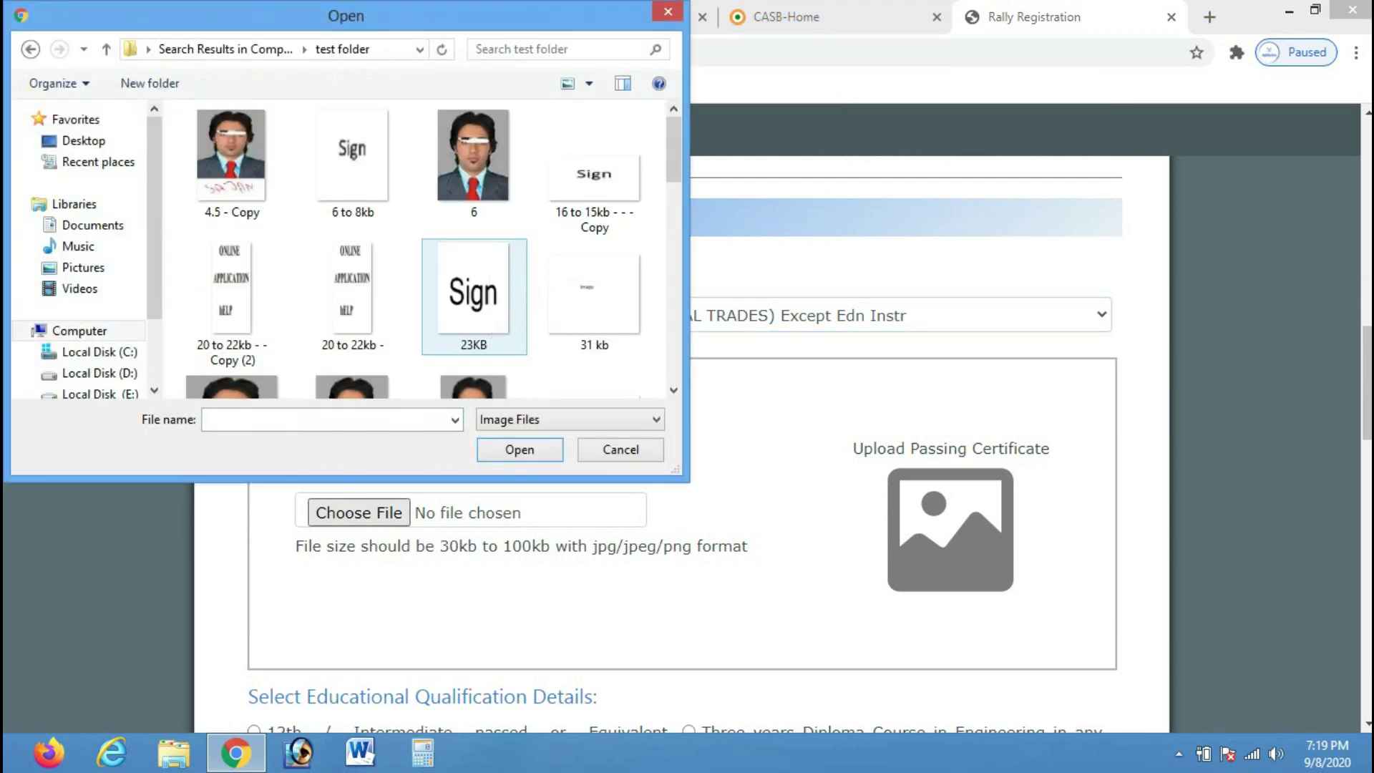
{"action": "left_click", "coordinate": [491, 179]}
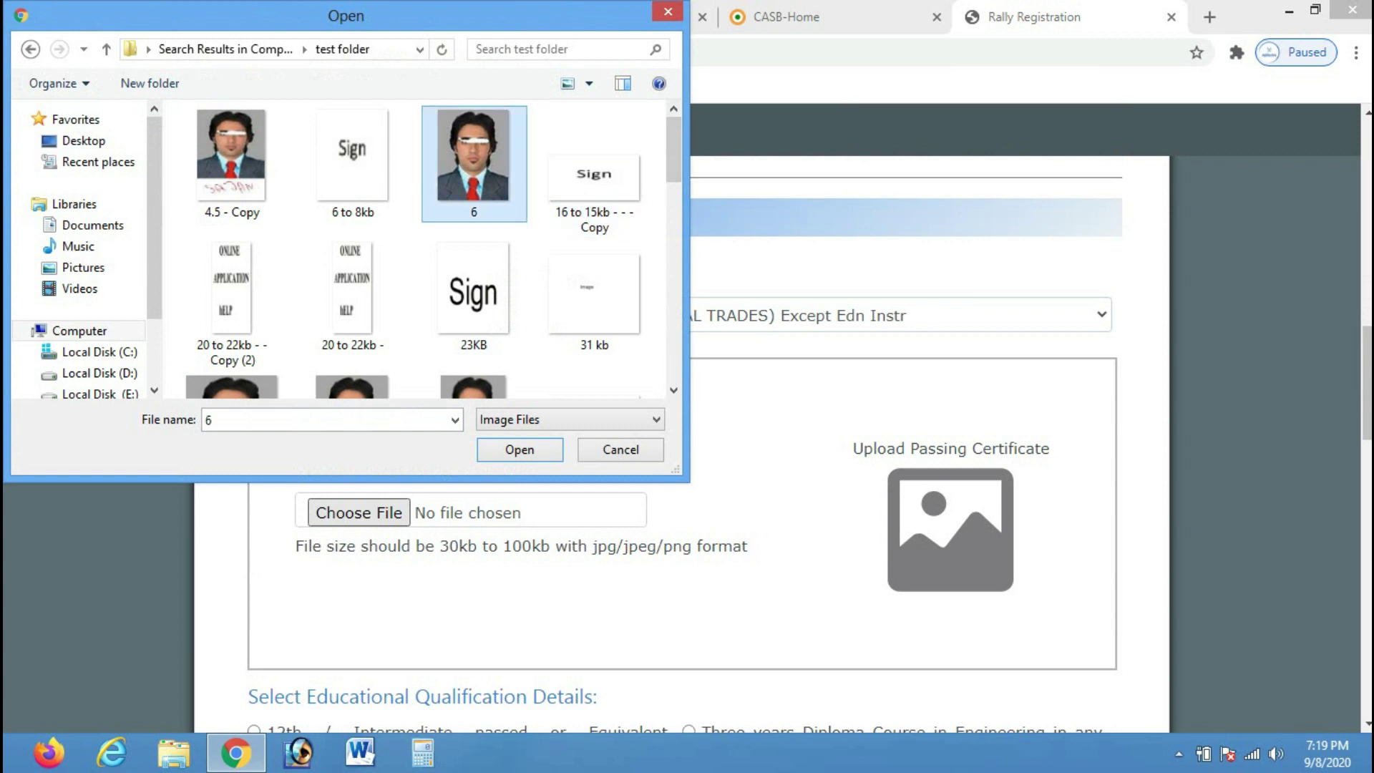
{"action": "right_click", "coordinate": [491, 180]}
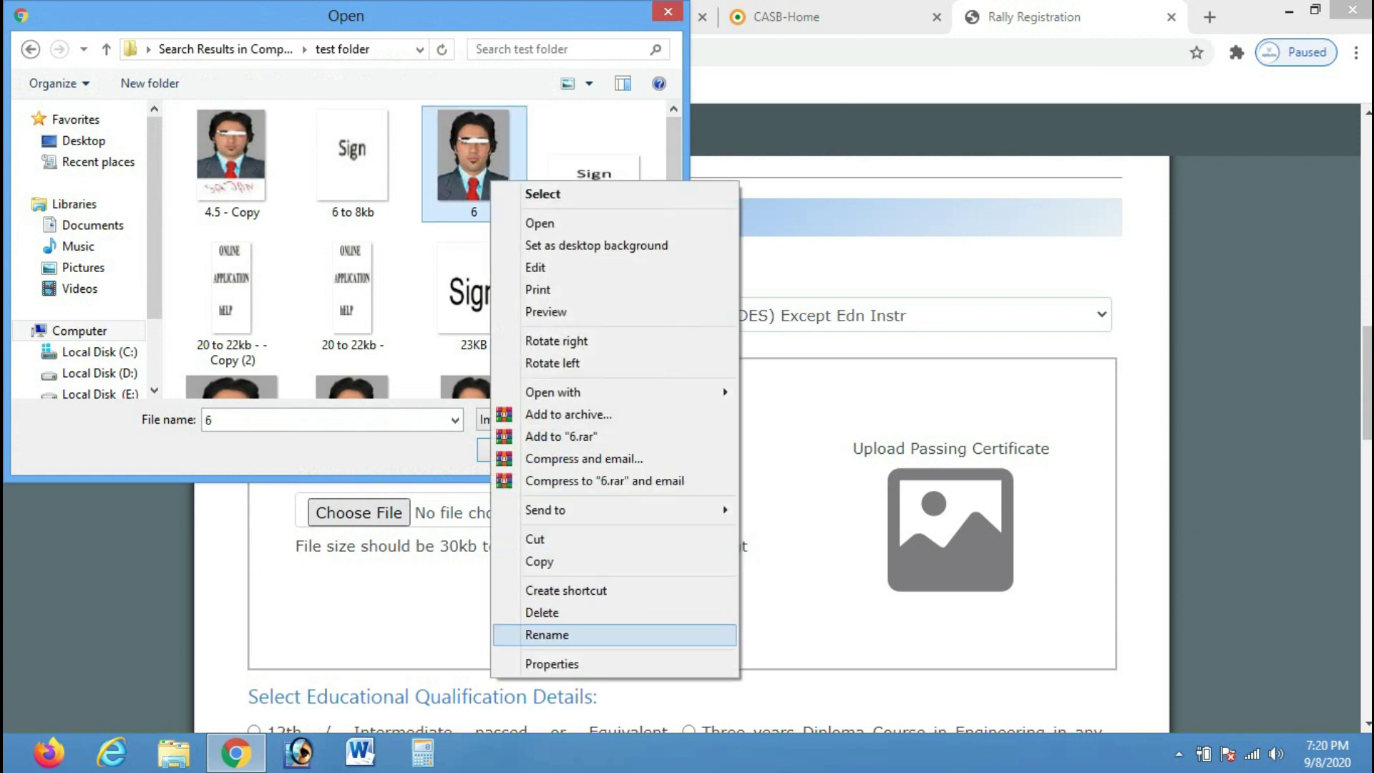
{"action": "left_click", "coordinate": [551, 664]}
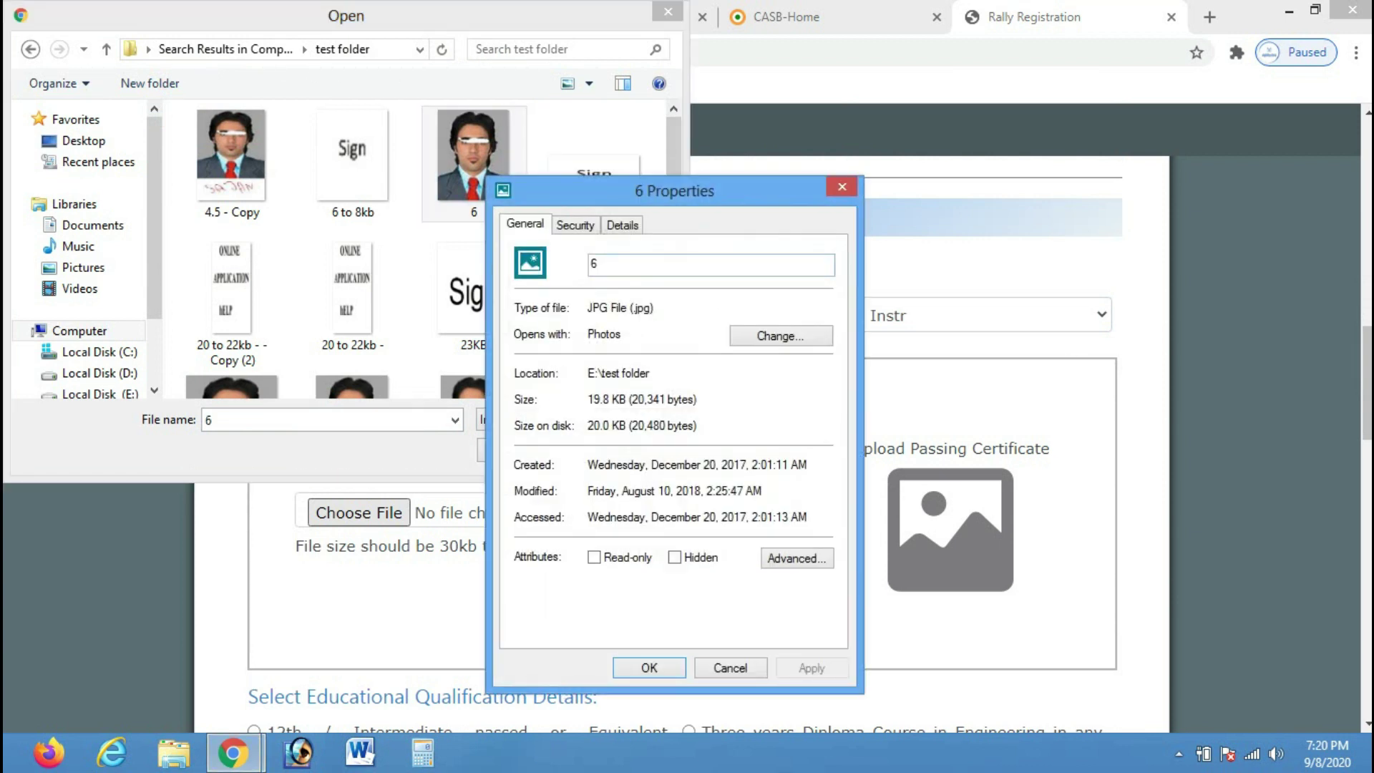
{"action": "left_click", "coordinate": [841, 187]}
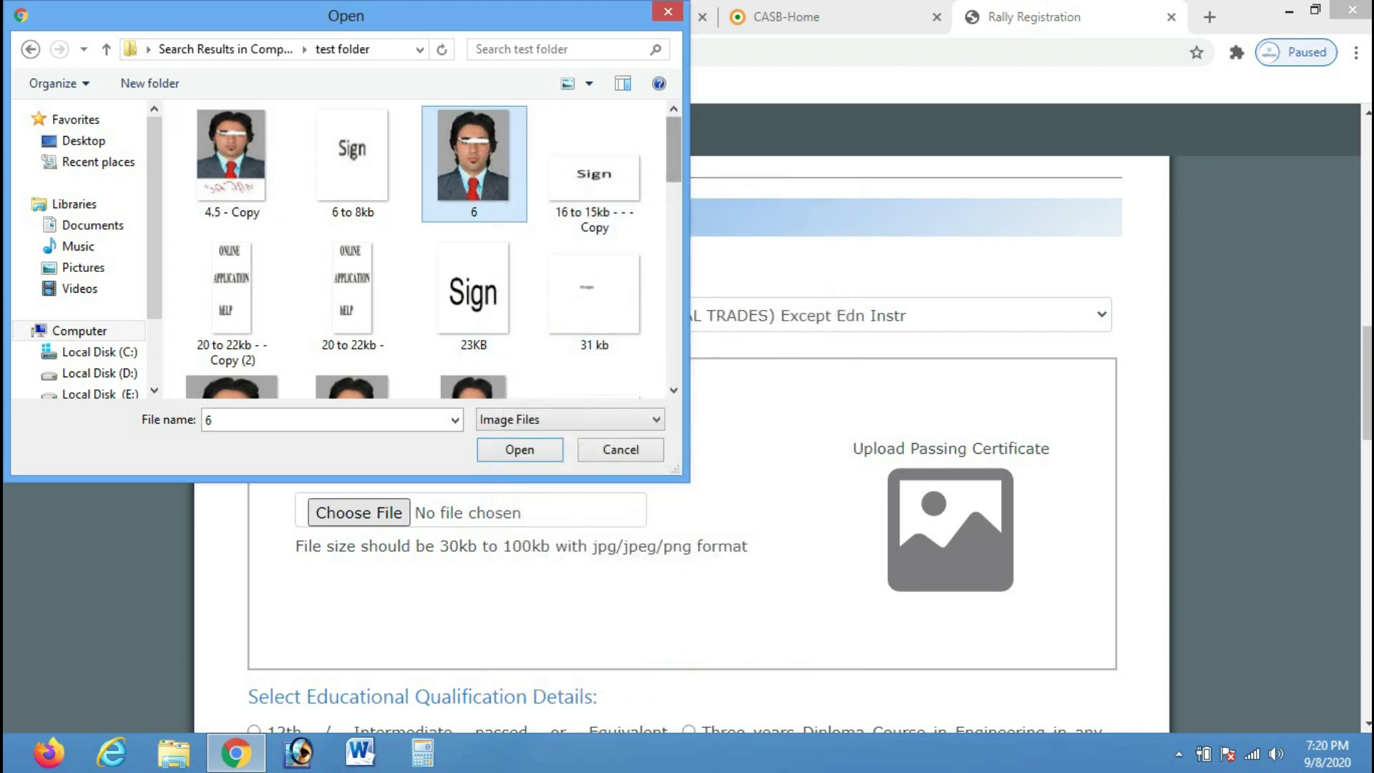
Check the file sizes of '49 KB - Copy (2)', '300 - Copy' and '300'
{"action": "scroll", "coordinate": [472, 139], "scroll_direction": "down", "scroll_amount": 2}
{"action": "right_click", "coordinate": [229, 237]}
{"action": "left_click", "coordinate": [289, 718]}
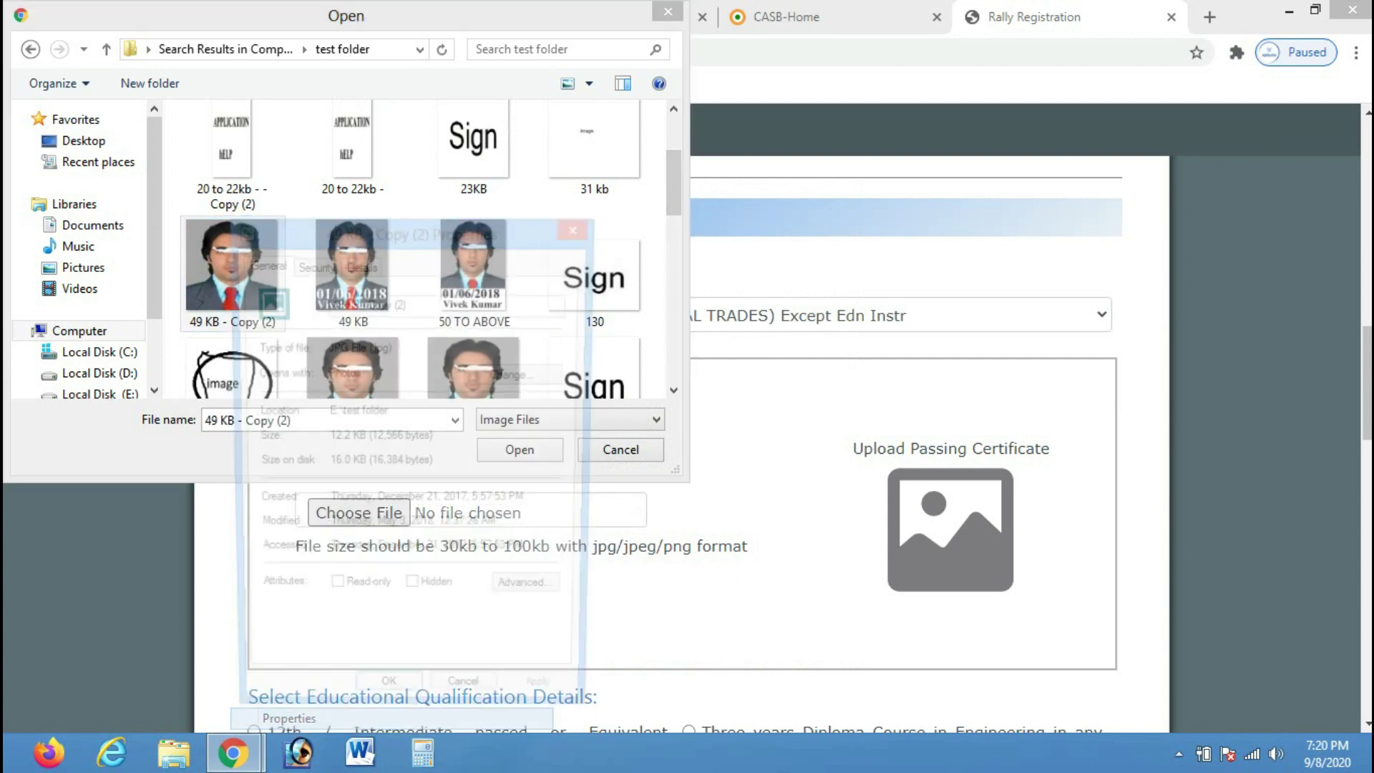
{"action": "left_click", "coordinate": [580, 226]}
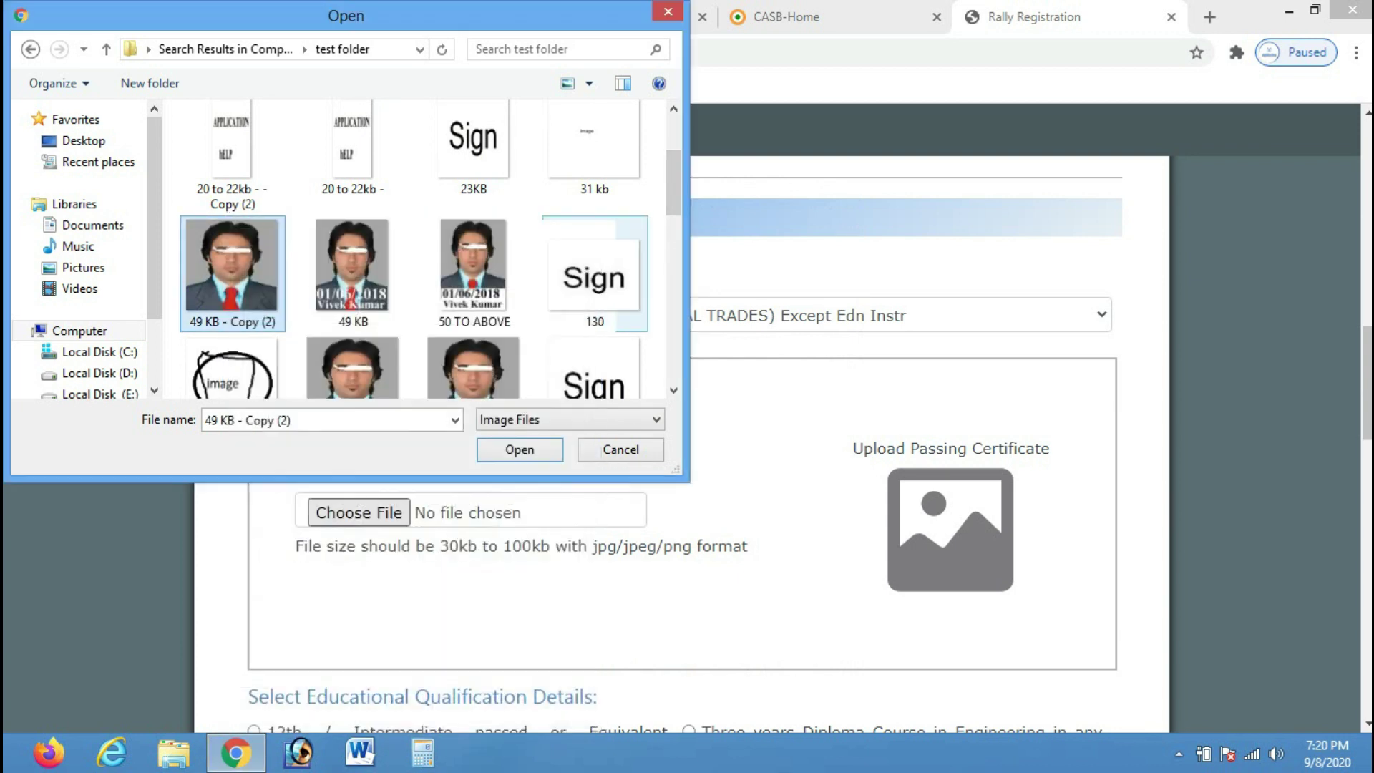
{"action": "scroll", "coordinate": [354, 208], "scroll_direction": "down", "scroll_amount": 3}
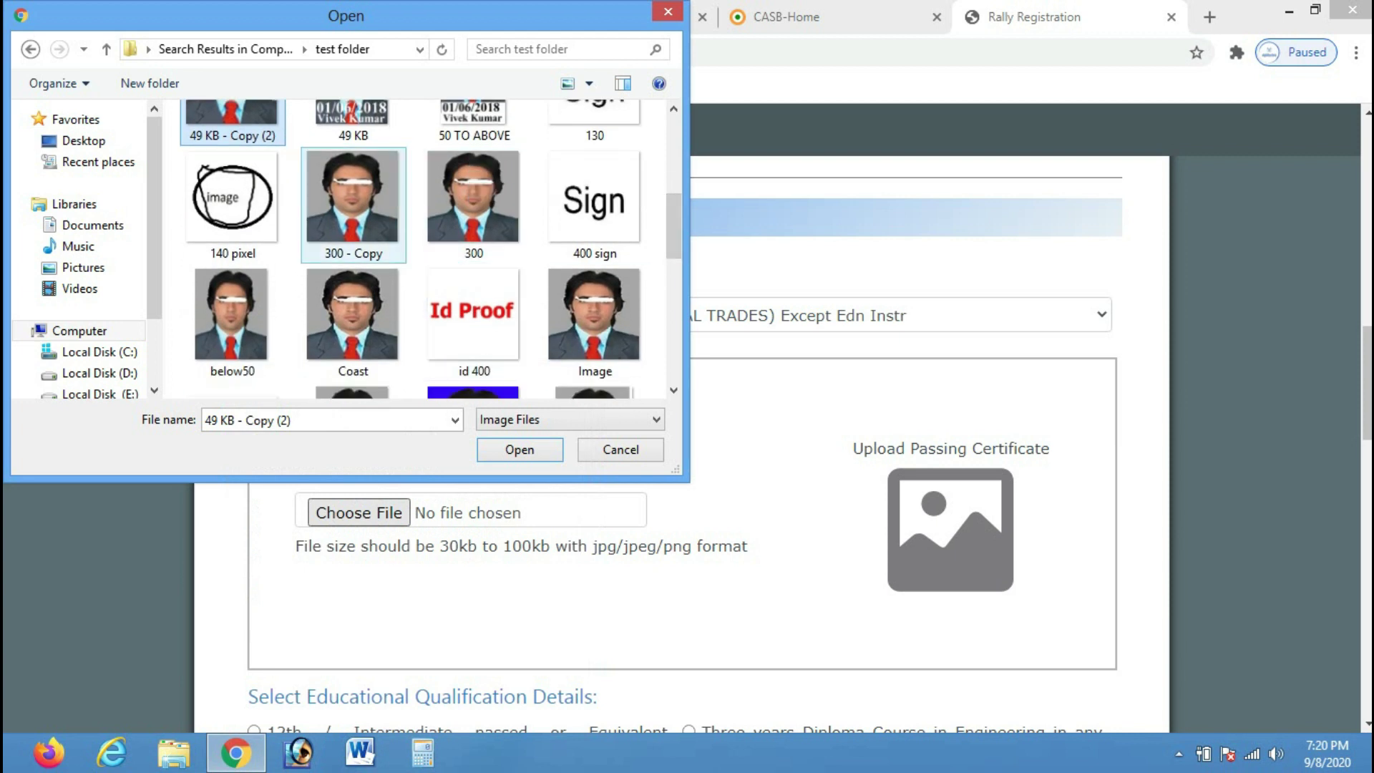
{"action": "right_click", "coordinate": [380, 223]}
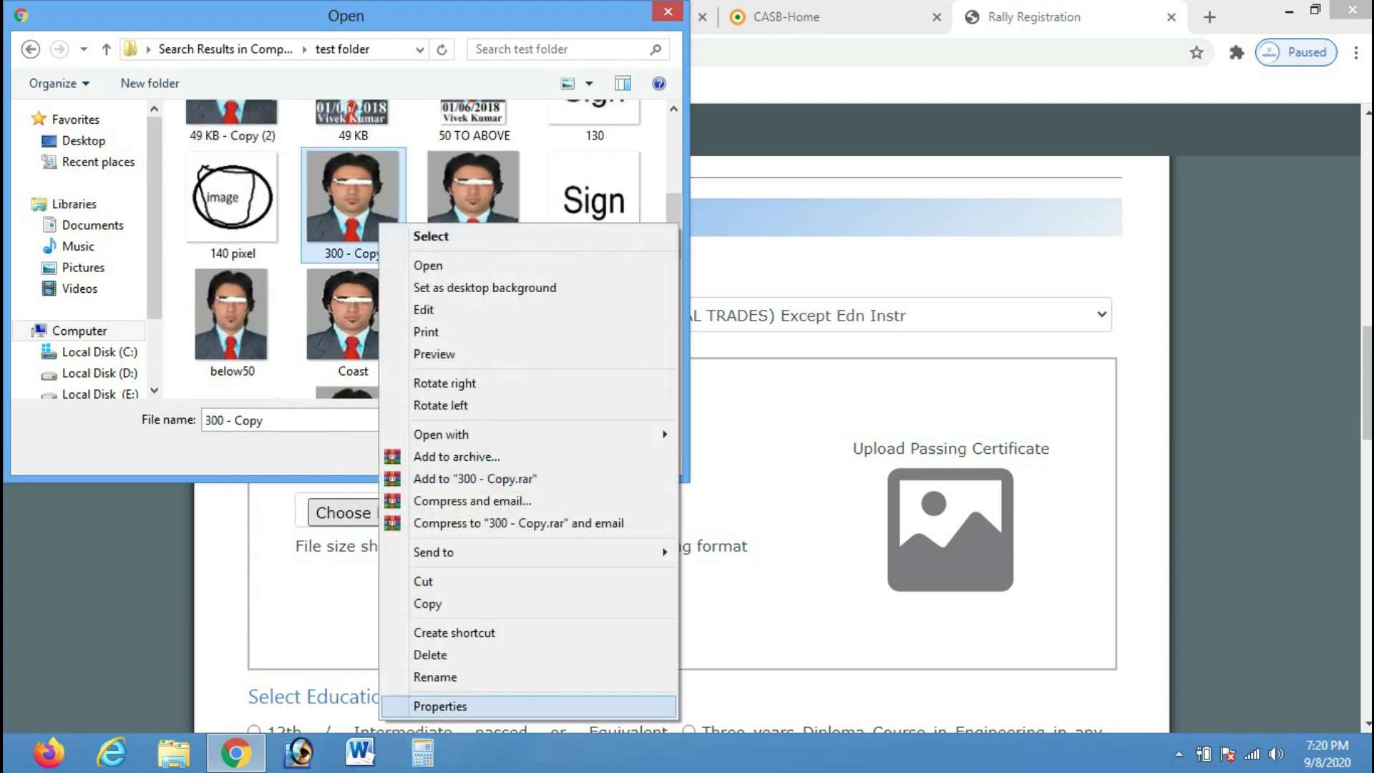
{"action": "left_click", "coordinate": [441, 706]}
{"action": "left_click", "coordinate": [730, 227]}
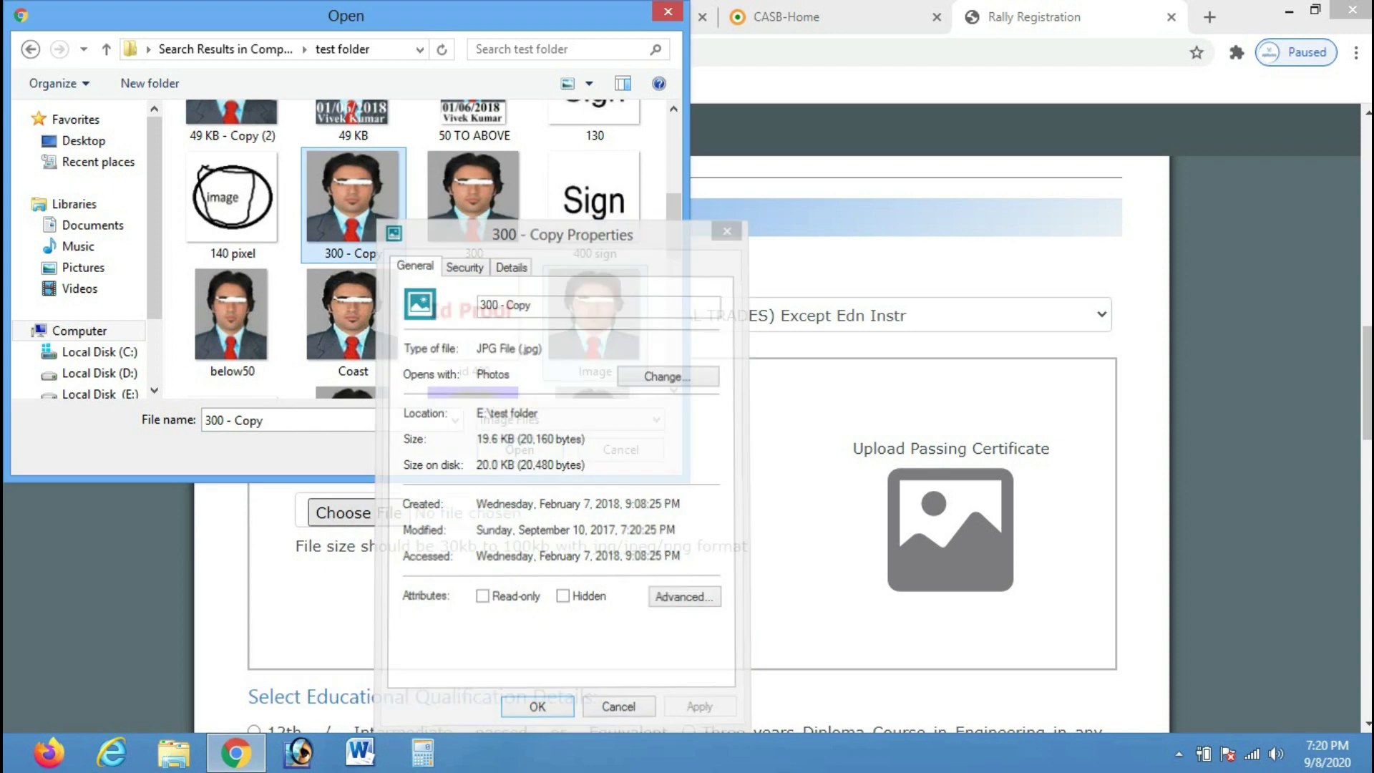
{"action": "right_click", "coordinate": [476, 237]}
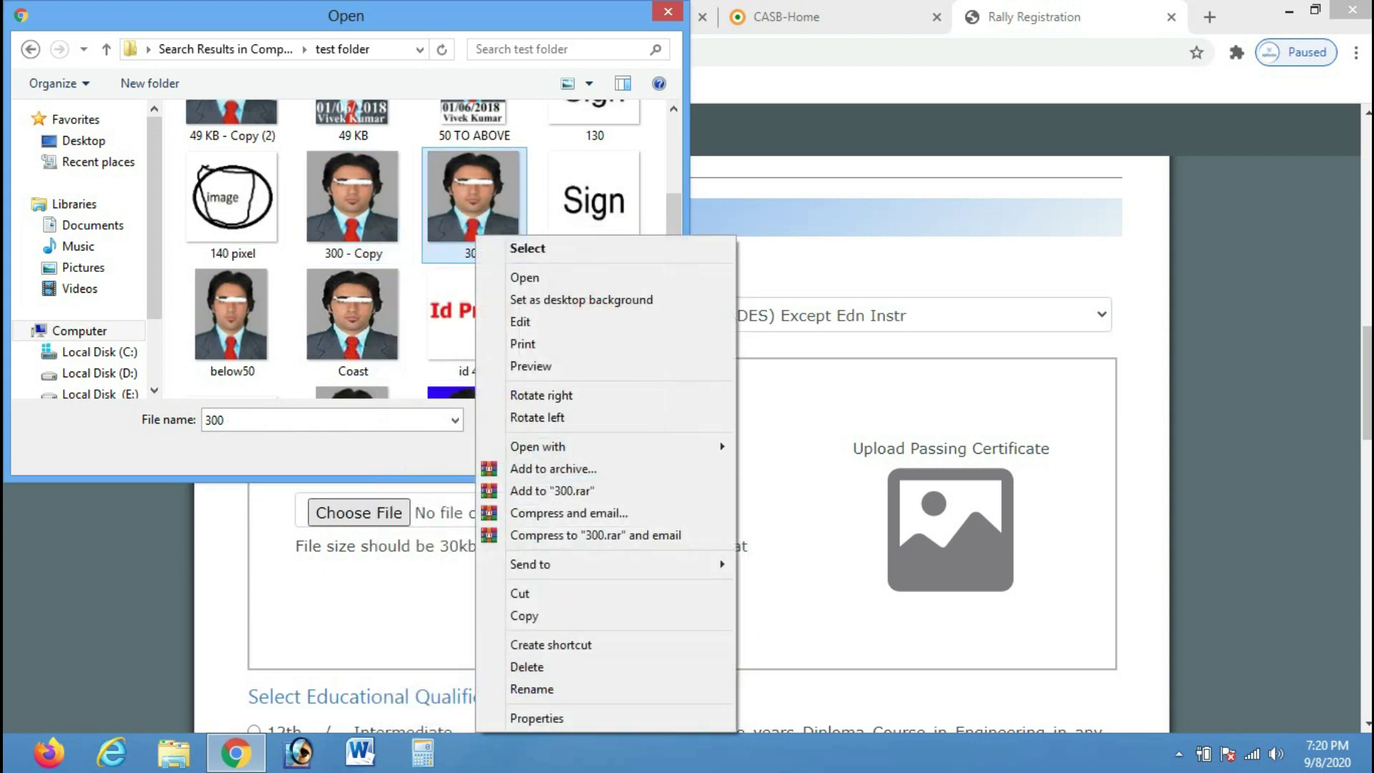
{"action": "left_click", "coordinate": [537, 718]}
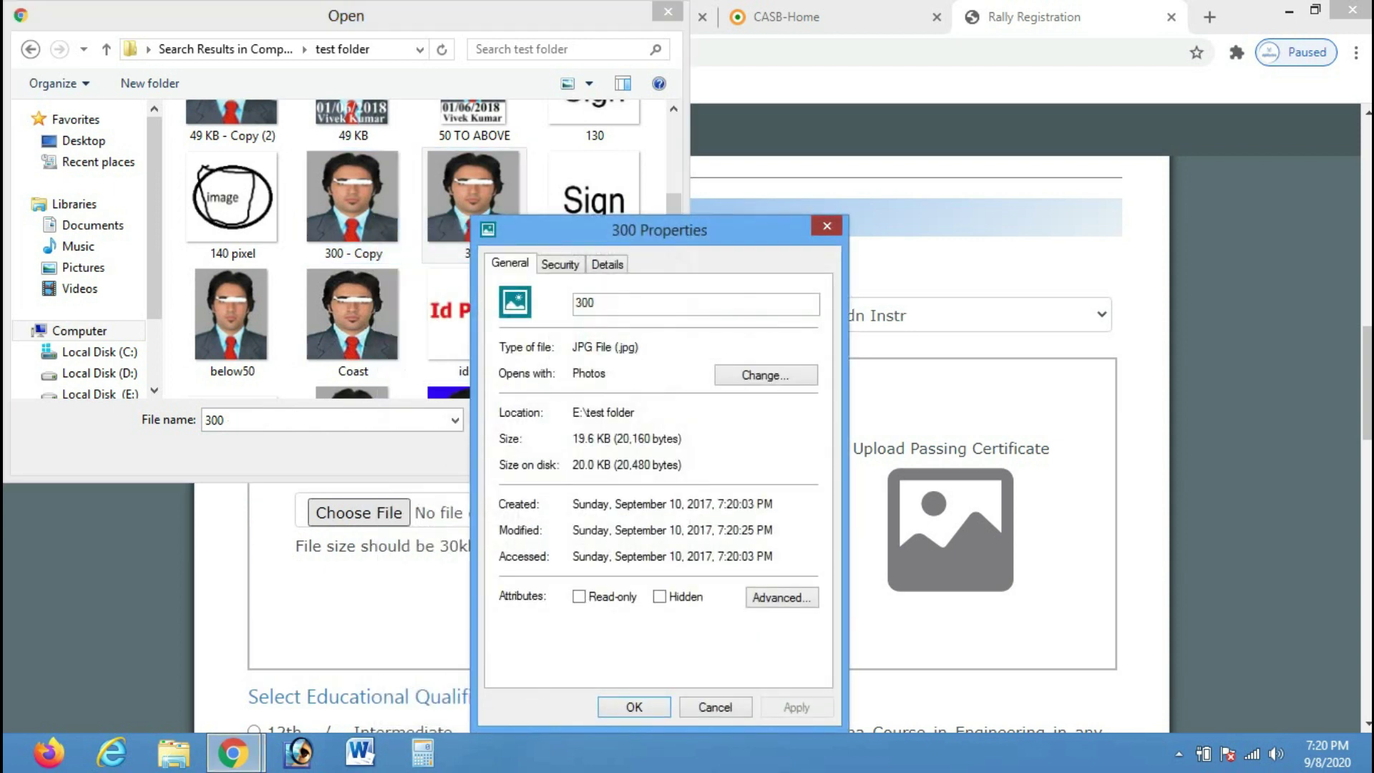
{"action": "left_click", "coordinate": [828, 226]}
Check Image's file size and upload it as the 10th Passing Certificate
{"action": "scroll", "coordinate": [594, 247], "scroll_direction": "down", "scroll_amount": 1}
{"action": "left_click", "coordinate": [594, 247]}
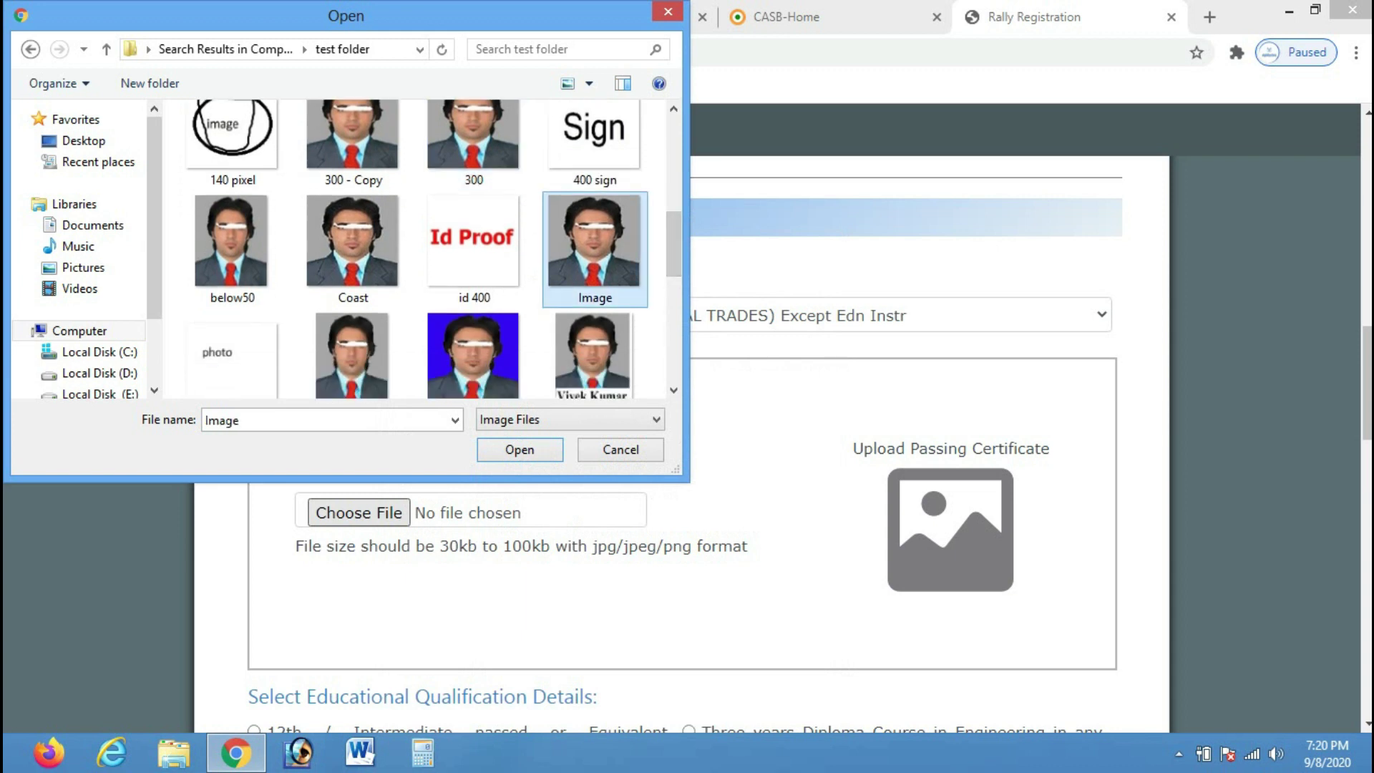
{"action": "right_click", "coordinate": [595, 238]}
{"action": "left_click", "coordinate": [648, 718]}
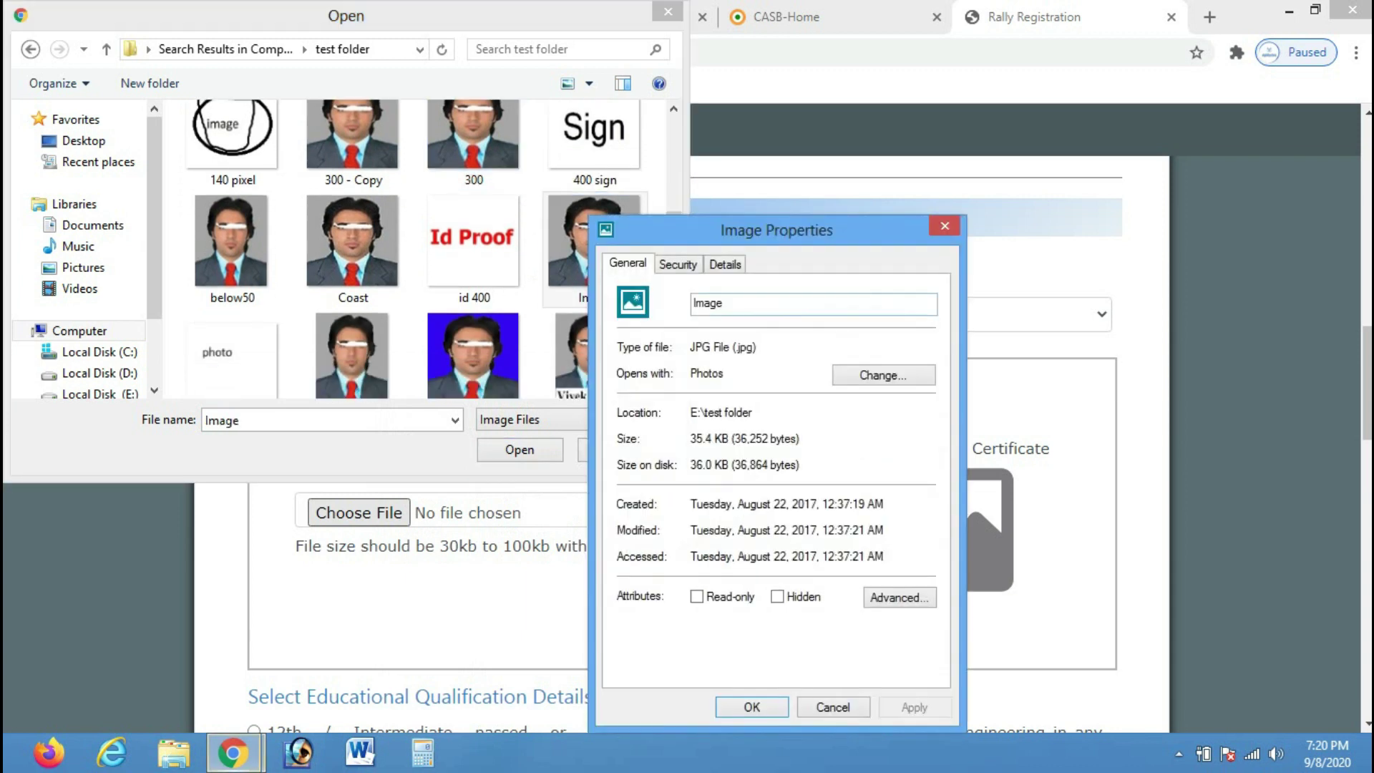
{"action": "left_click", "coordinate": [945, 226]}
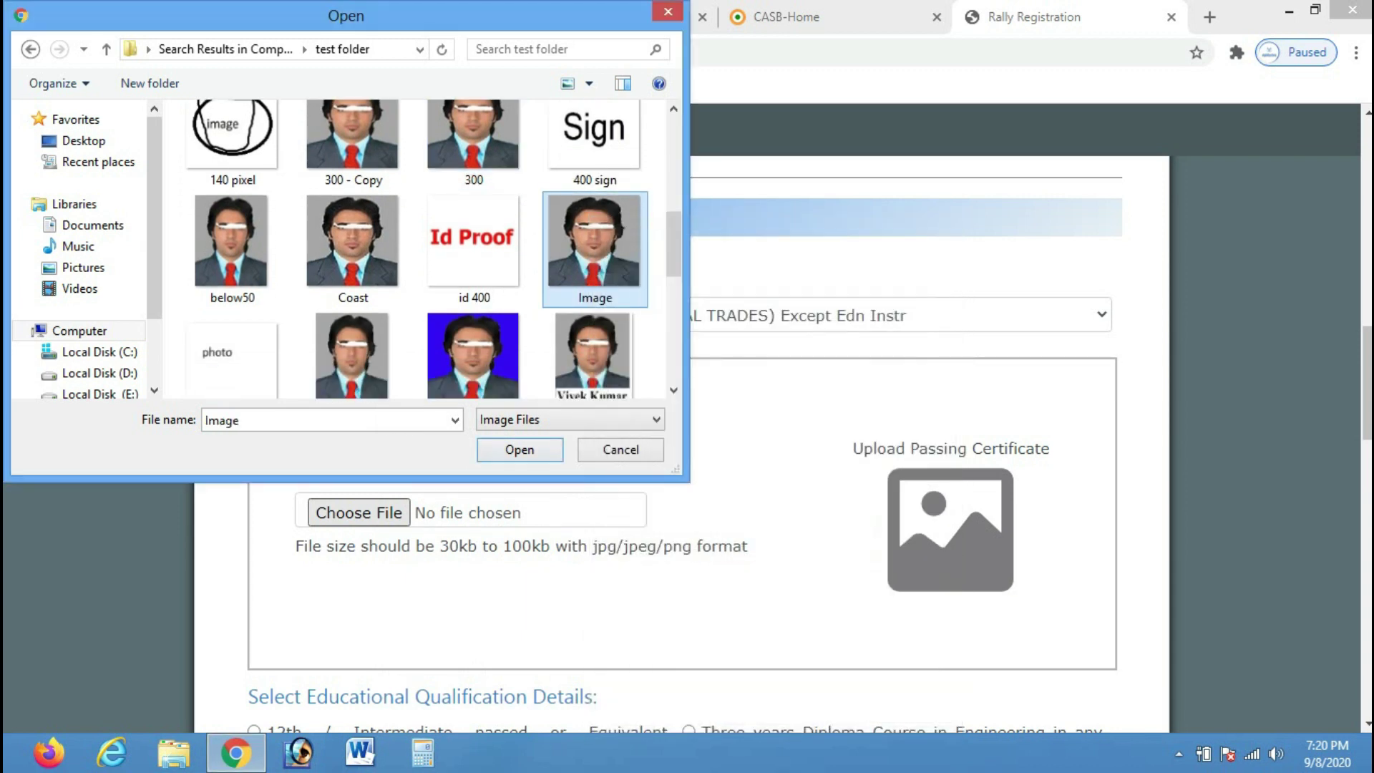
{"action": "key", "text": "Return"}
{"action": "left_click_drag", "start_coordinate": [1367, 385], "coordinate": [1367, 463]}
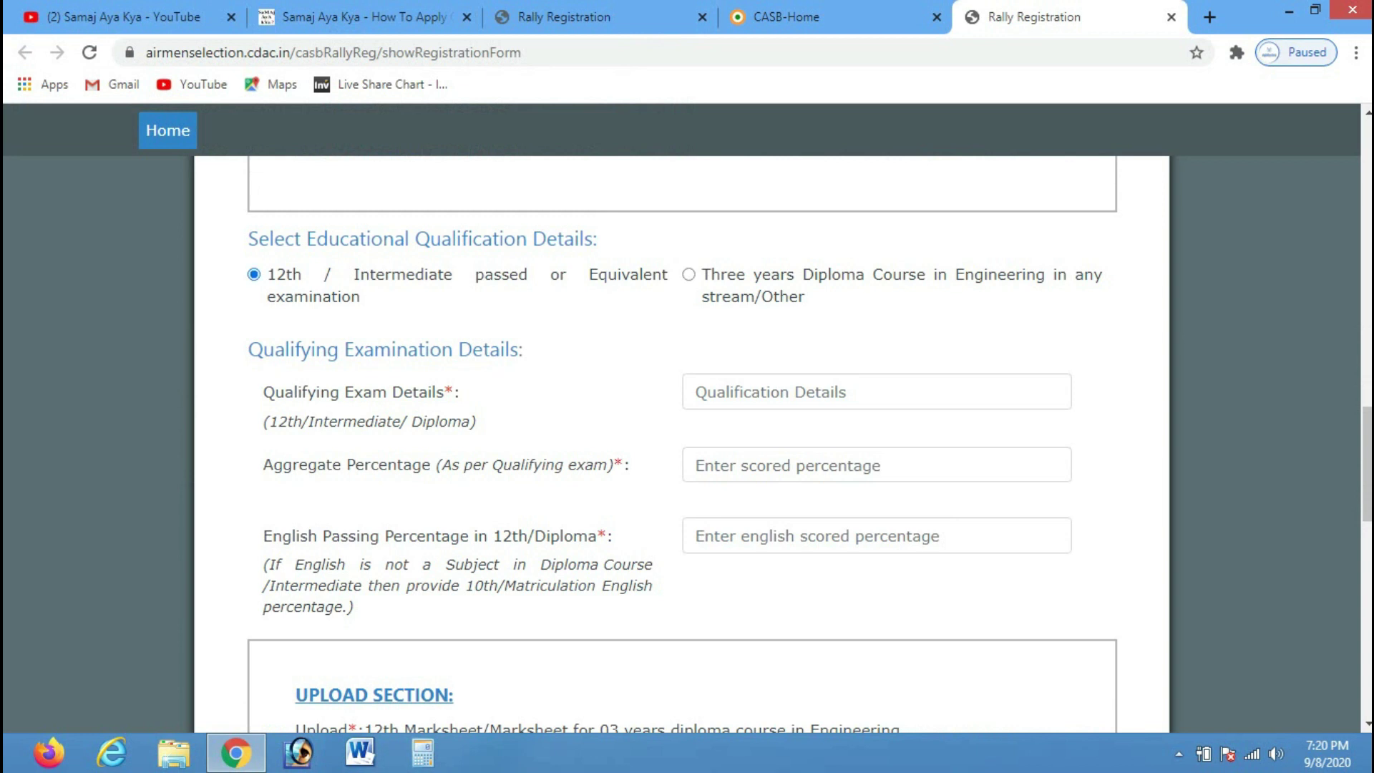
Pick 12th / Intermediate instead of the three-year Diploma and focus the Qualifying Exam Details box
{"action": "left_click", "coordinate": [689, 274]}
{"action": "left_click", "coordinate": [254, 274]}
{"action": "left_click", "coordinate": [877, 392]}
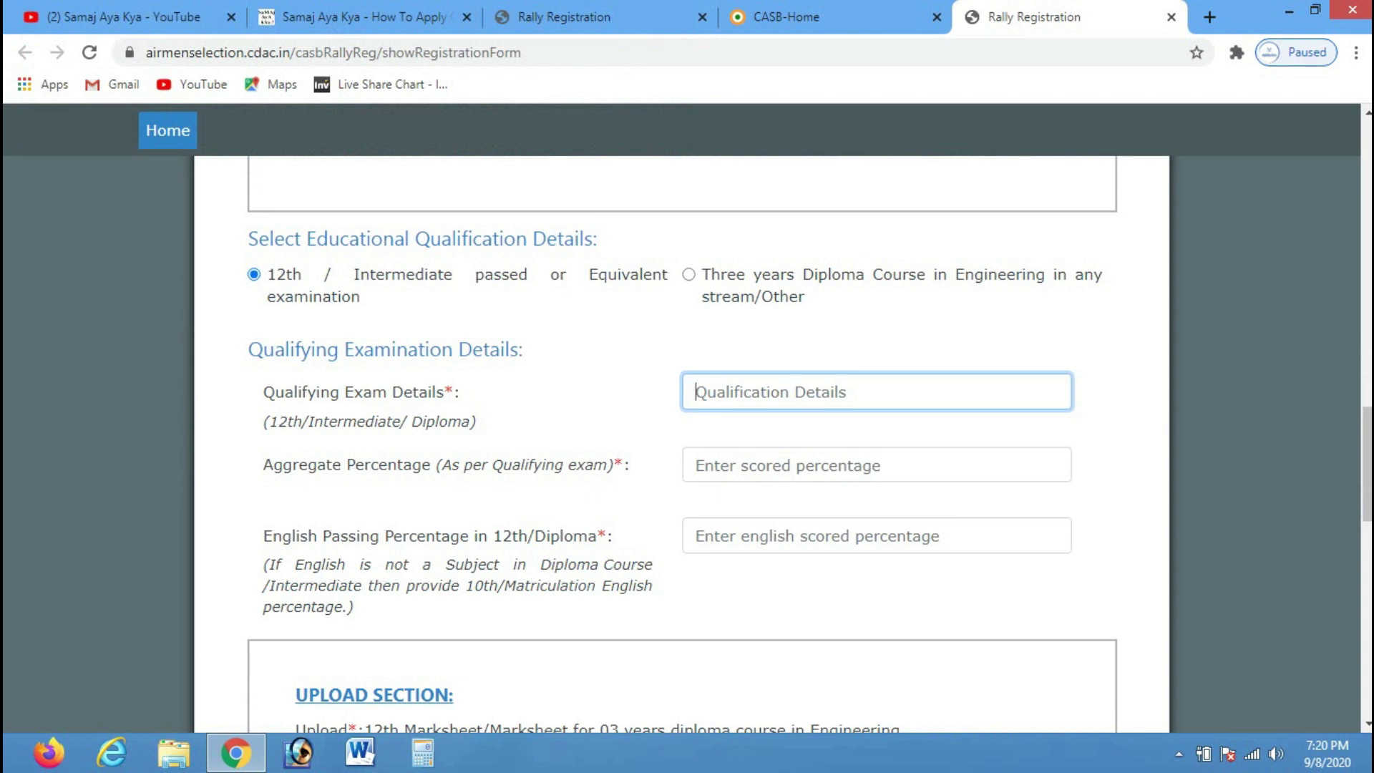
{"action": "key", "text": "ctrl+shift+d"}
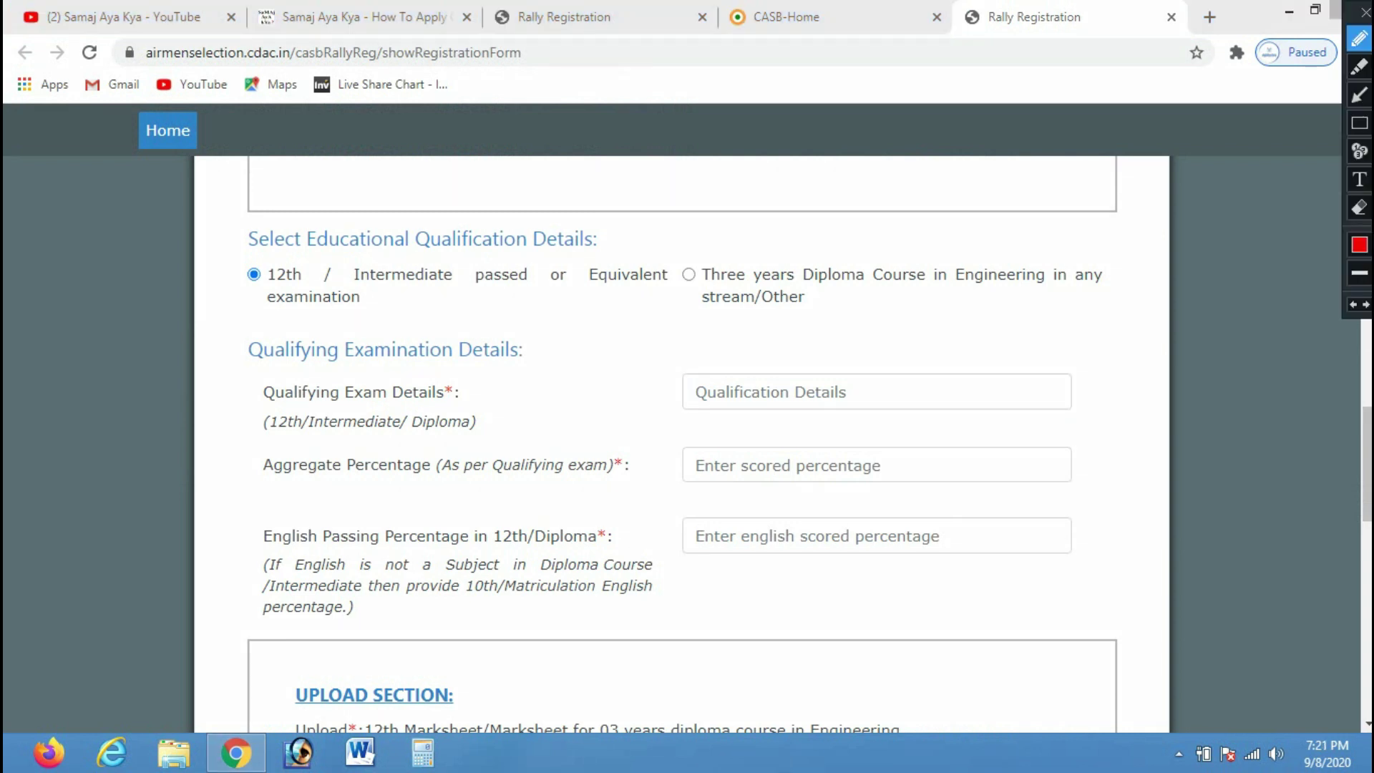
Circle the Qualifying Exam Details label in red with the annotation pen
{"action": "mouse_move", "coordinate": [220, 358]}
{"action": "left_mouse_down"}
{"action": "mouse_move", "coordinate": [286, 464]}
{"action": "mouse_move", "coordinate": [527, 418]}
{"action": "mouse_move", "coordinate": [272, 371]}
{"action": "left_mouse_up"}
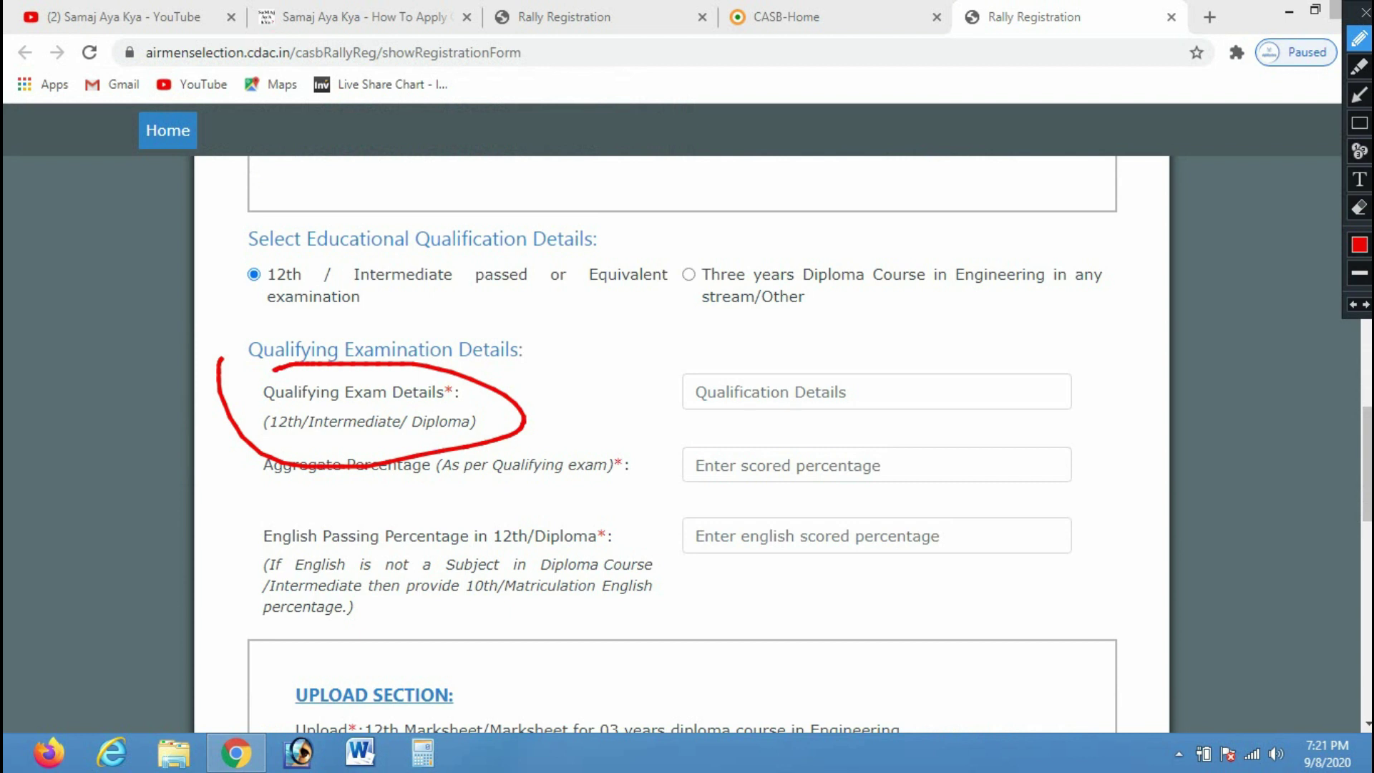
{"action": "left_click_drag", "start_coordinate": [439, 395], "coordinate": [536, 365]}
{"action": "mouse_move", "coordinate": [262, 398]}
{"action": "left_mouse_down"}
{"action": "mouse_move", "coordinate": [405, 395]}
{"action": "mouse_move", "coordinate": [373, 398]}
{"action": "left_mouse_up"}
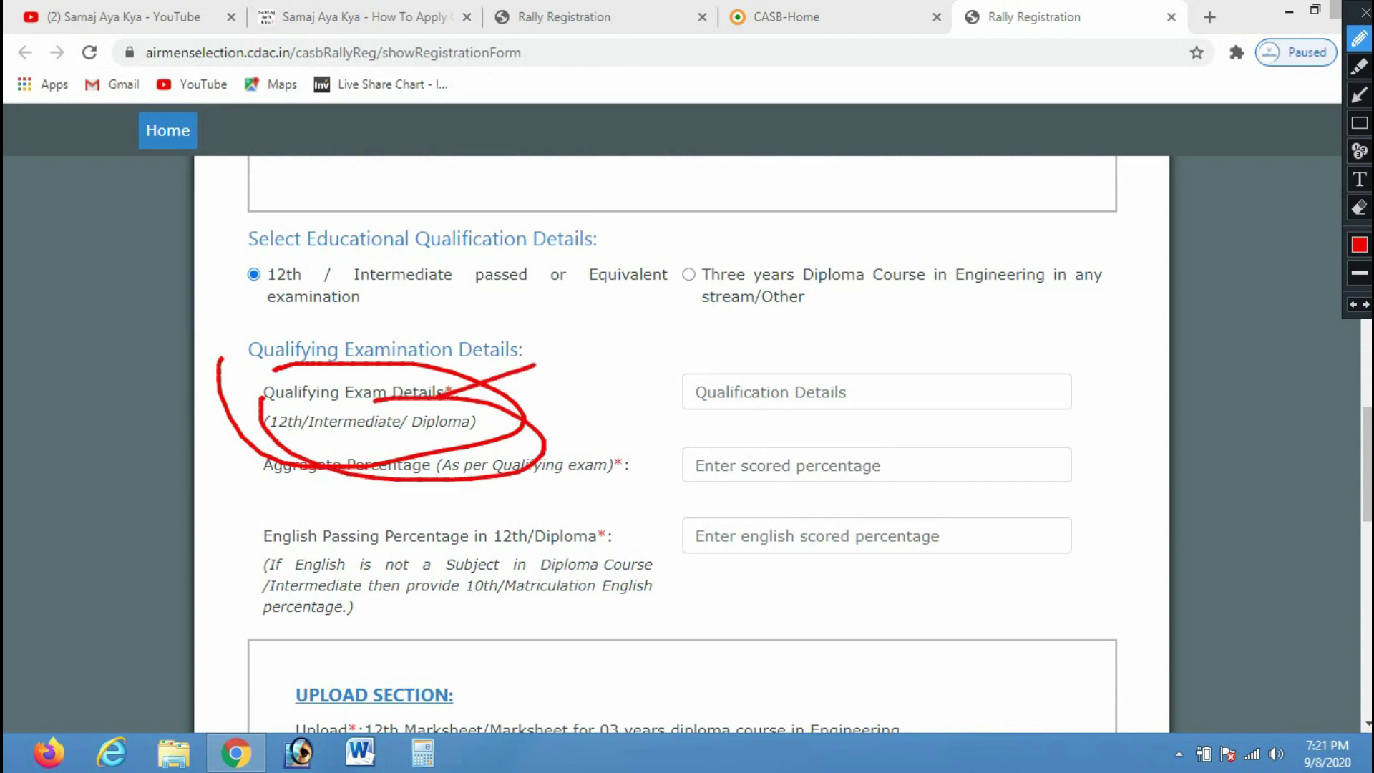
{"action": "key", "text": "Escape"}
Enter '12TH IN 2016 WITH SCIENCE' as the qualifying exam details
{"action": "left_click", "coordinate": [696, 391]}
{"action": "type", "text": "12TH IN "}
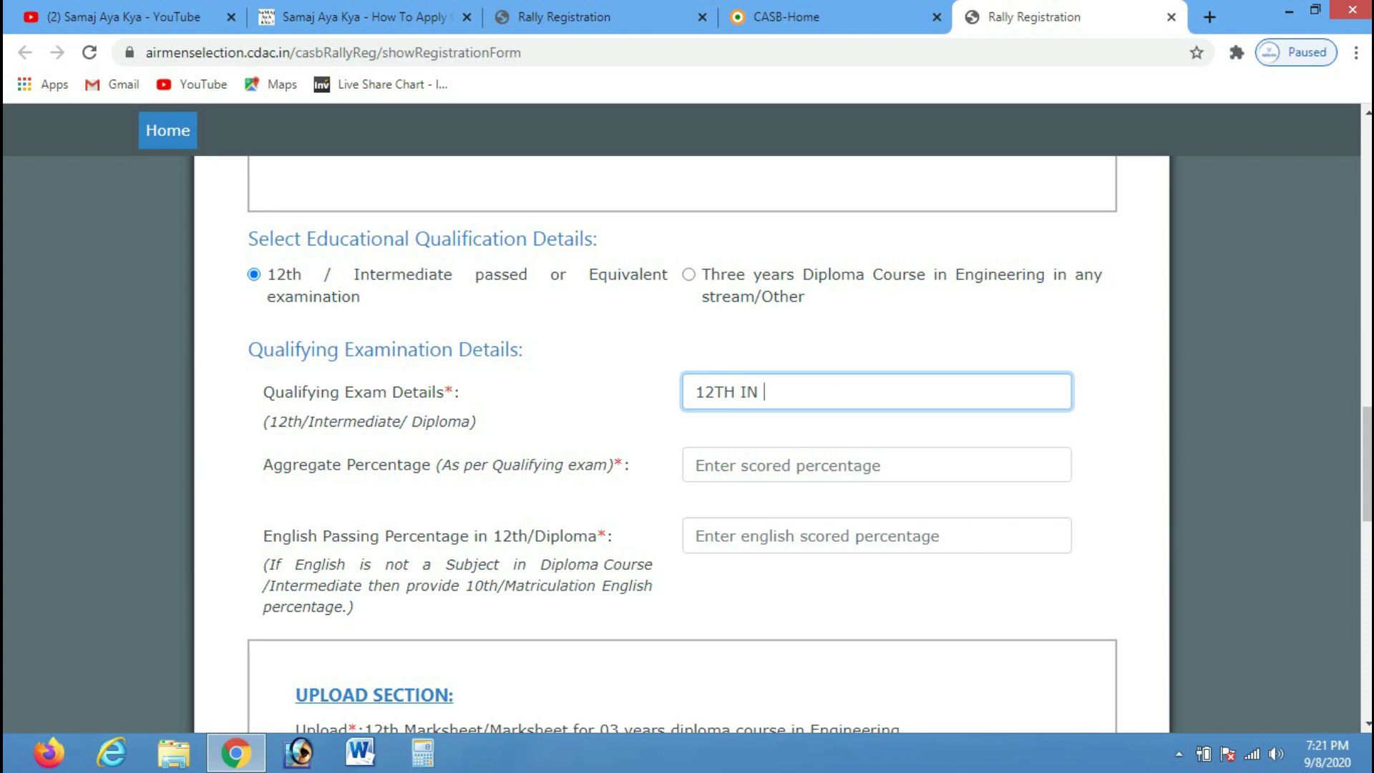
{"action": "type", "text": "2016 ITH"}
{"action": "key", "text": "ctrl+shift+Left"}
{"action": "type", "text": "I"}
{"action": "key", "text": "BackSpace"}
{"action": "type", "text": "WITH S"}
{"action": "key", "text": "BackSpace"}
{"action": "type", "text": "SCIENCE"}
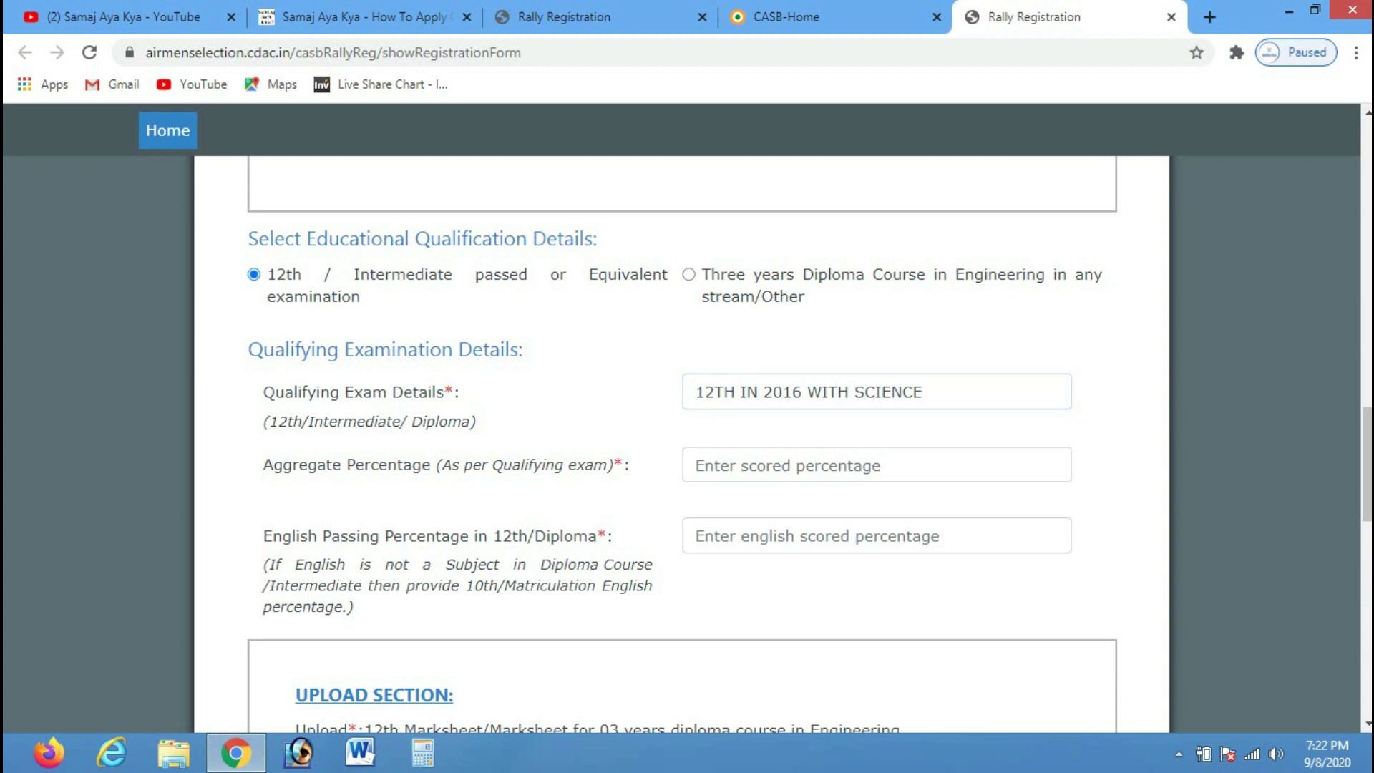
Enter aggregate percentage 70 and English passing percentage 60
{"action": "scroll", "coordinate": [787, 458], "scroll_direction": "down", "scroll_amount": 1}
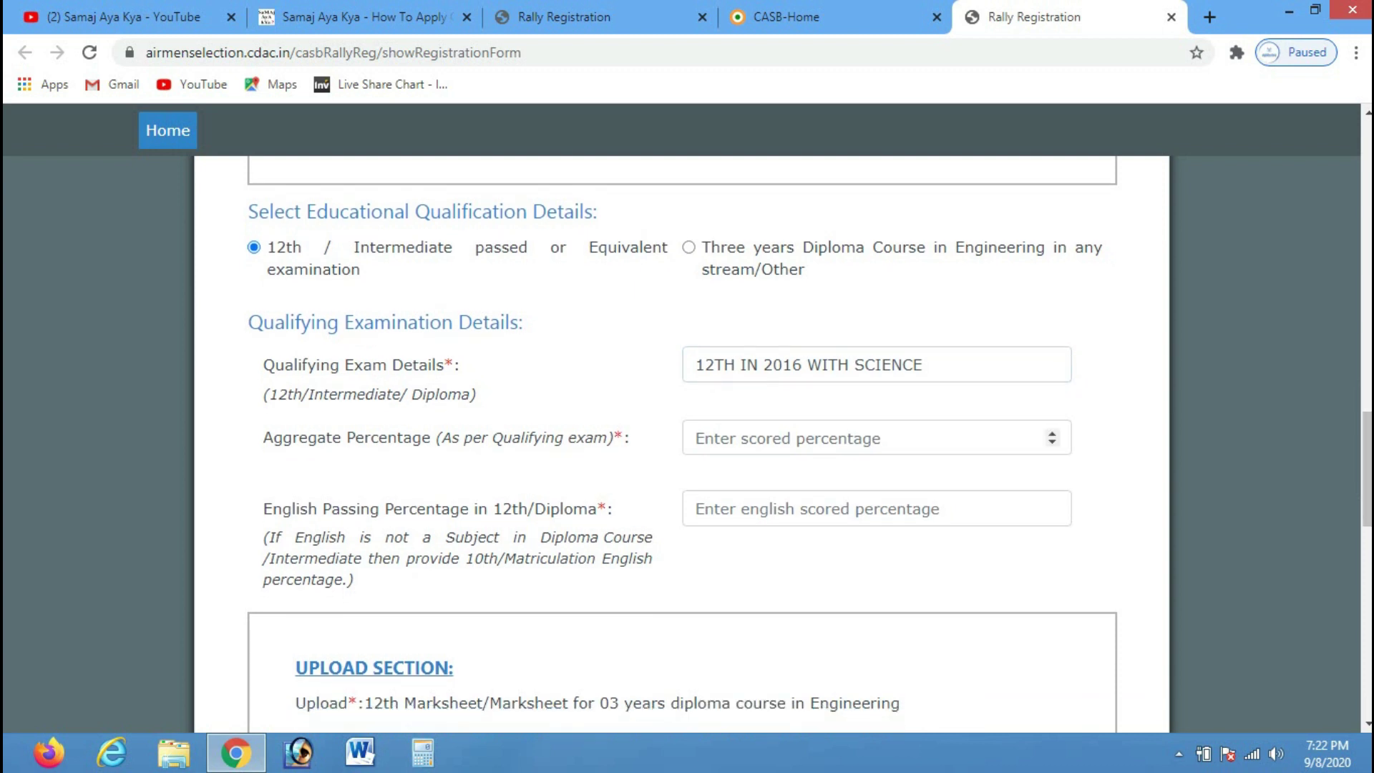
{"action": "left_click", "coordinate": [788, 438]}
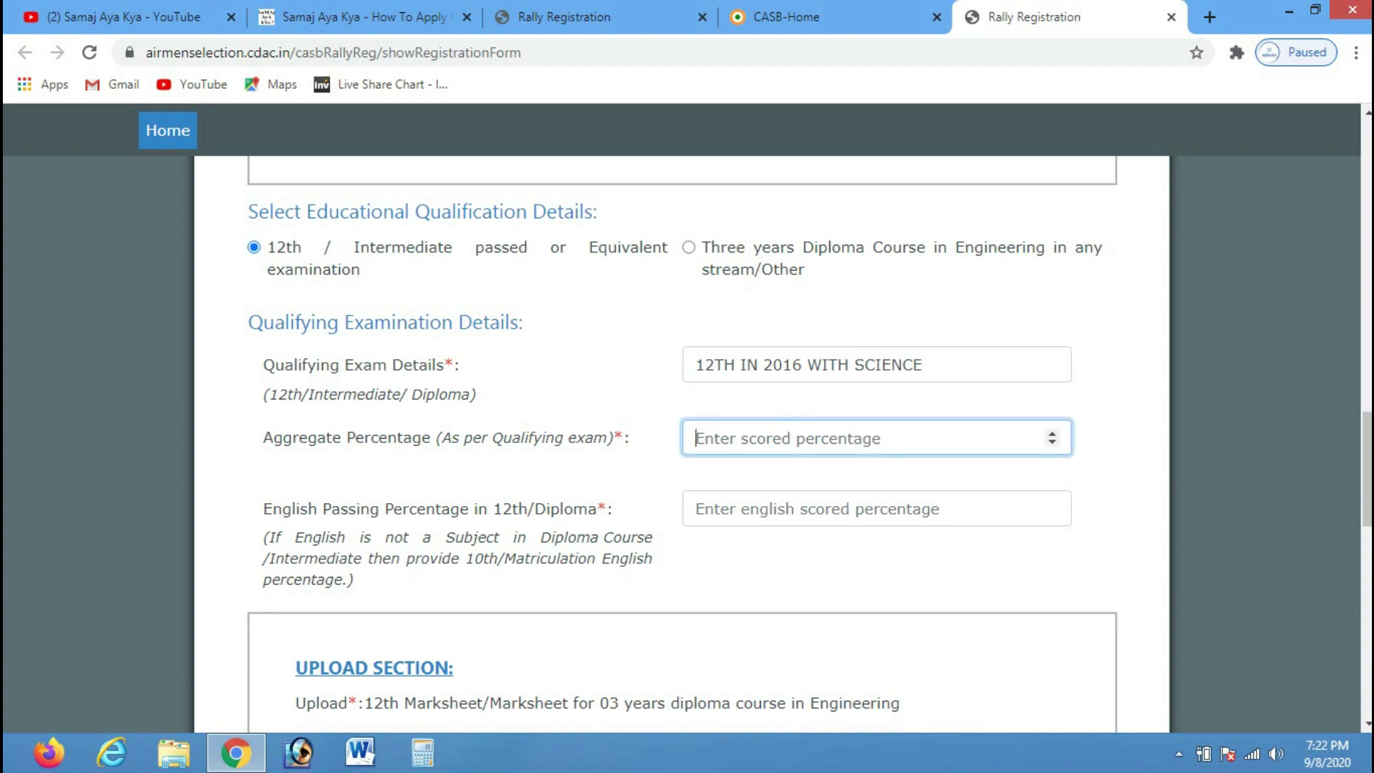
{"action": "type", "text": "70"}
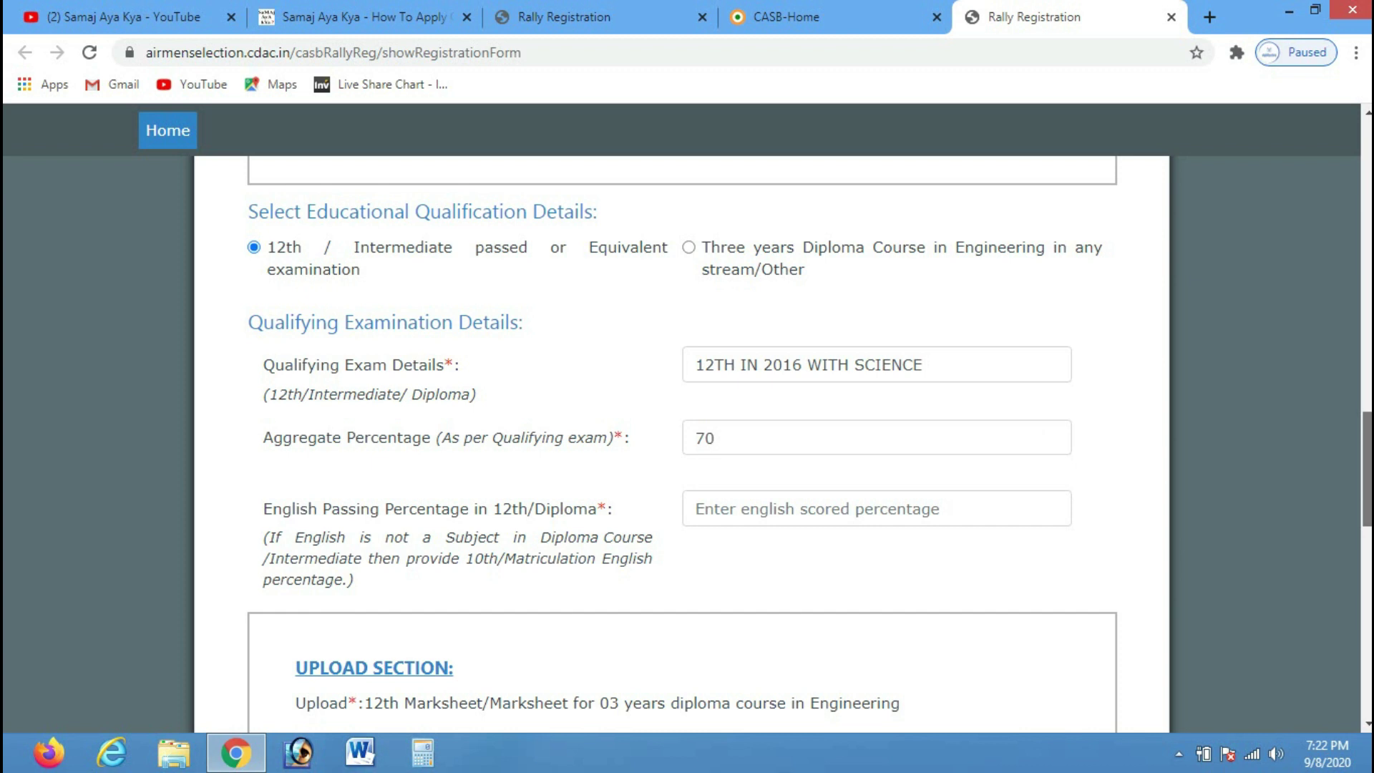
{"action": "scroll", "coordinate": [687, 429], "scroll_direction": "down", "scroll_amount": 1}
{"action": "left_click", "coordinate": [698, 421]}
{"action": "type", "text": "60"}
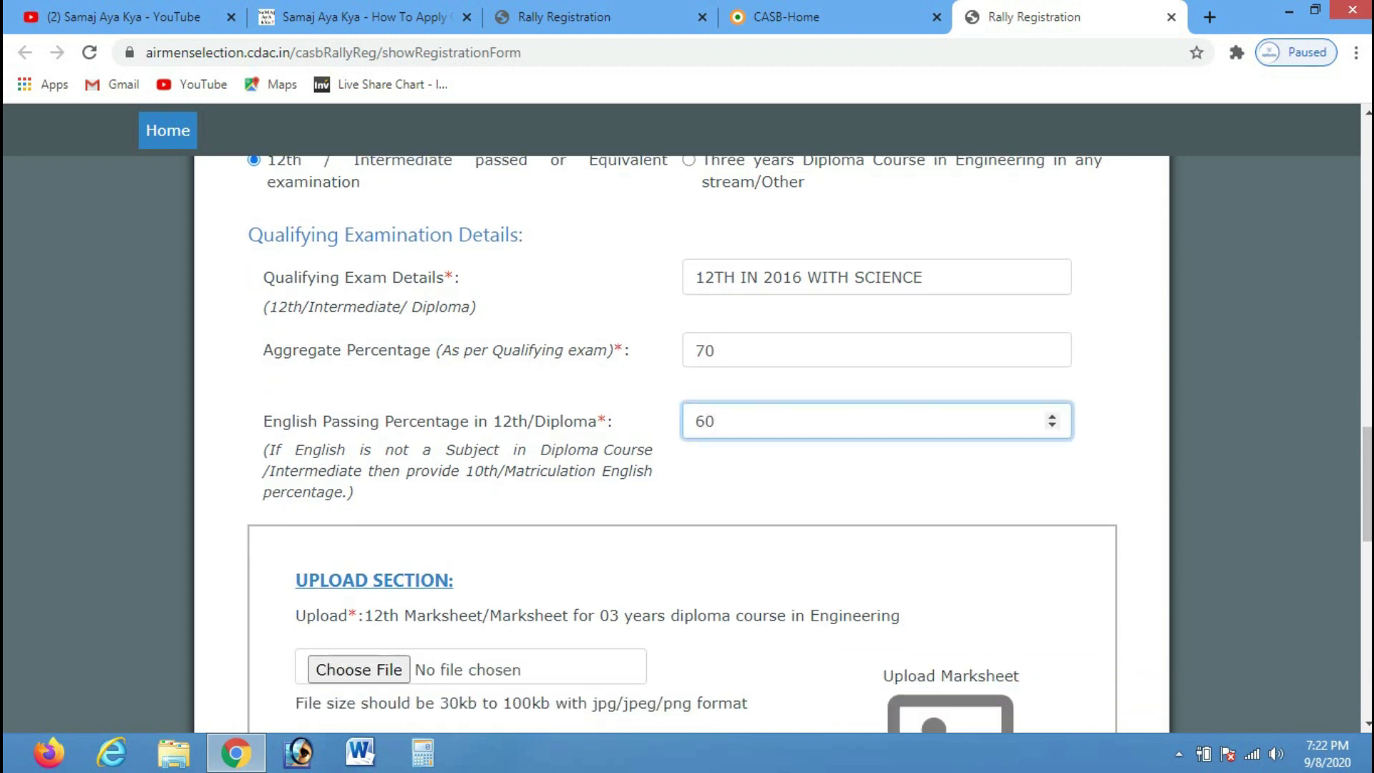
{"action": "left_click_drag", "start_coordinate": [379, 421], "coordinate": [460, 421]}
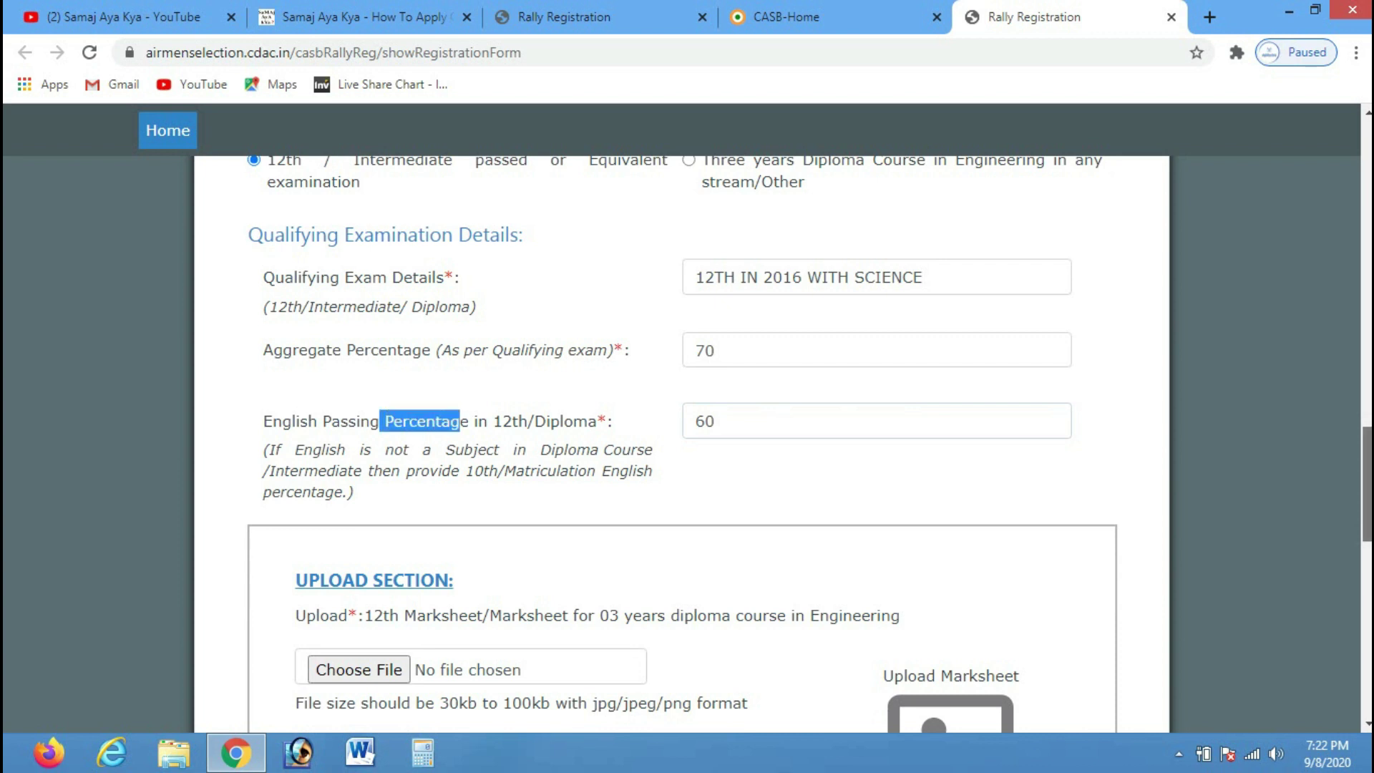
Try uploading the id 400 image as the 12th marksheet; it is rejected with a file-size warning
{"action": "scroll", "coordinate": [810, 445], "scroll_direction": "down", "scroll_amount": 1}
{"action": "scroll", "coordinate": [810, 441], "scroll_direction": "down", "scroll_amount": 2}
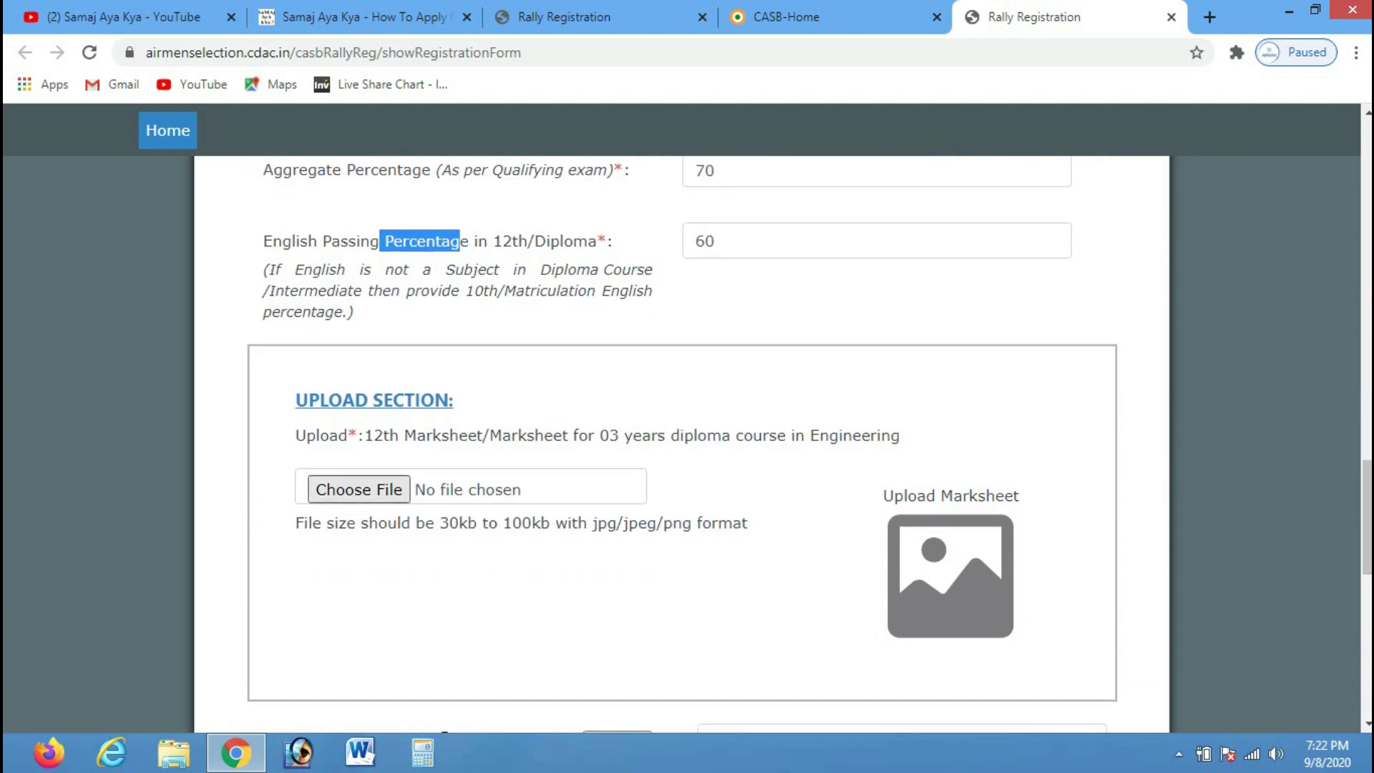
{"action": "left_click", "coordinate": [358, 490]}
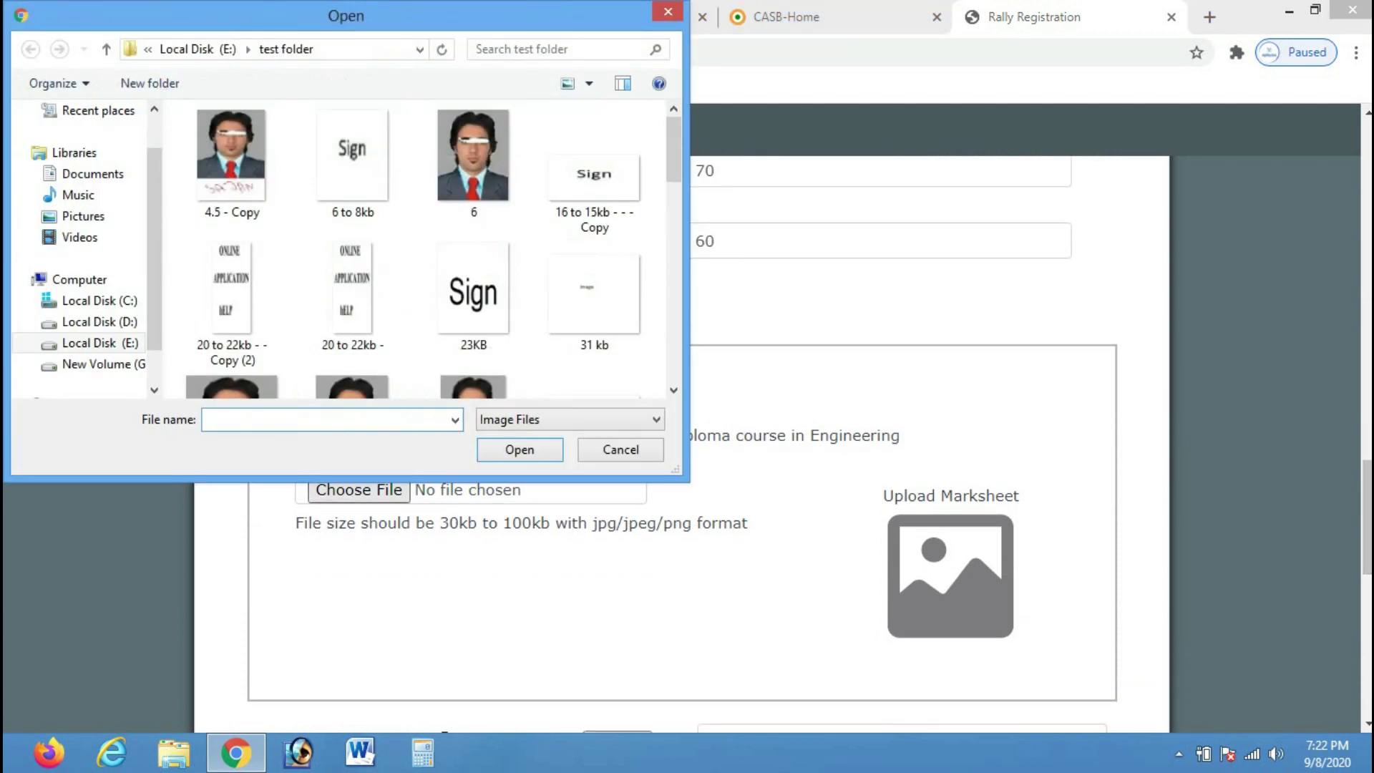
{"action": "scroll", "coordinate": [465, 154], "scroll_direction": "down", "scroll_amount": 3}
{"action": "scroll", "coordinate": [469, 250], "scroll_direction": "down", "scroll_amount": 4}
{"action": "left_click", "coordinate": [474, 215]}
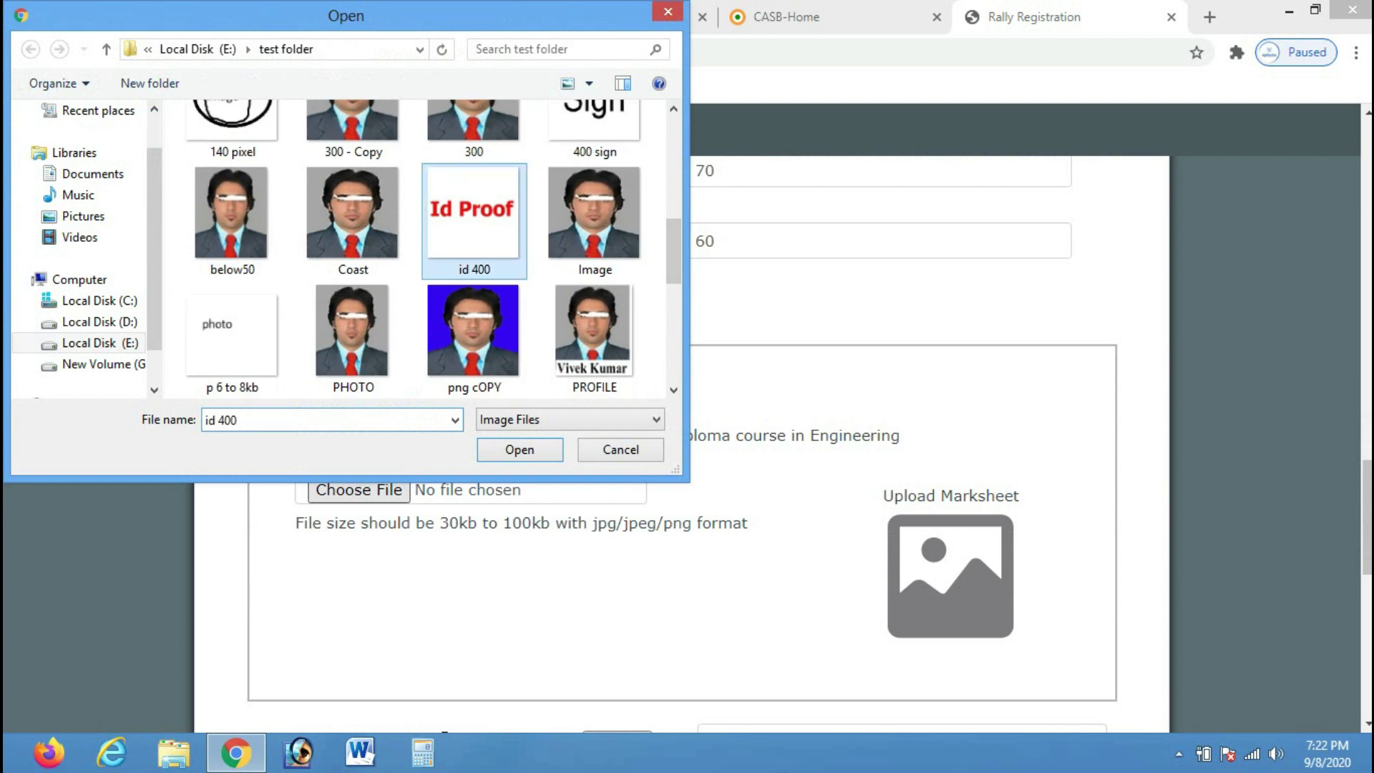
{"action": "double_click", "coordinate": [474, 215]}
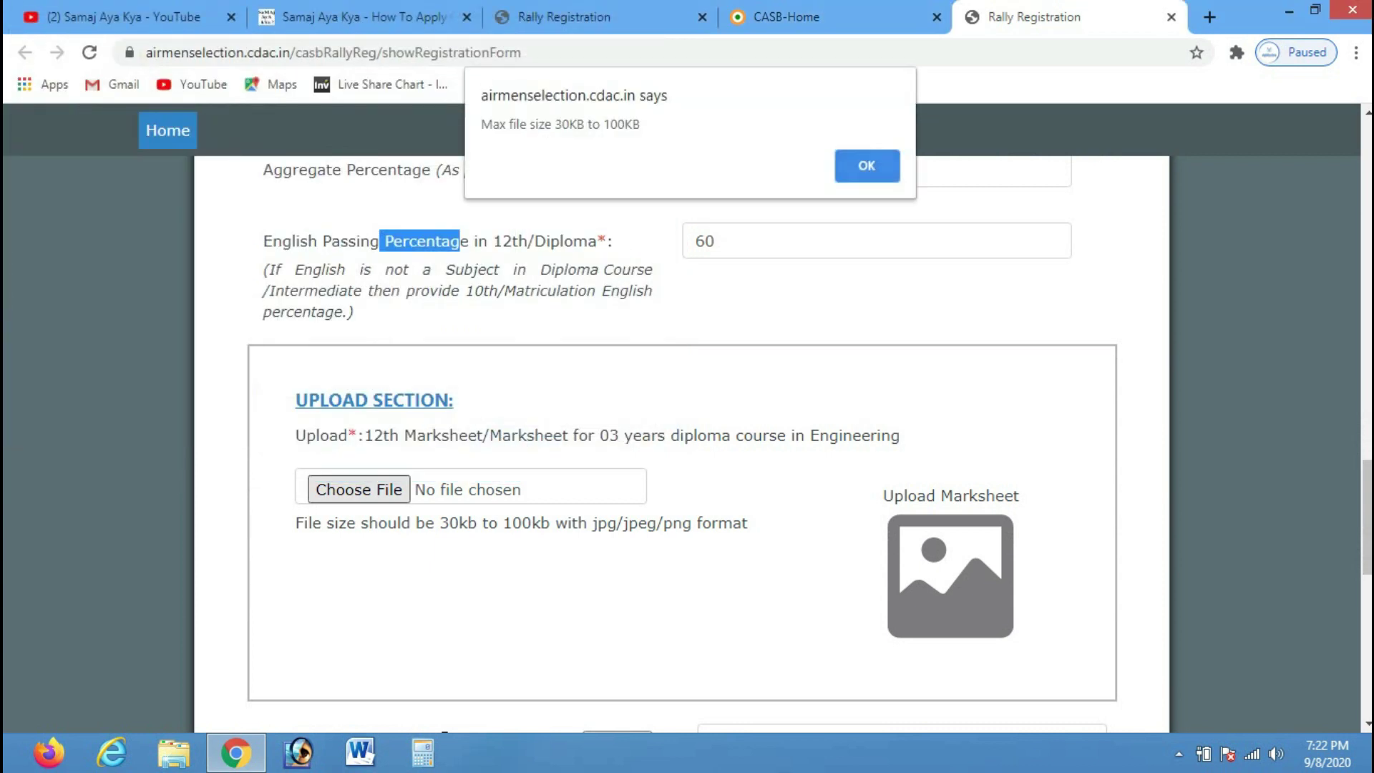
{"action": "left_click", "coordinate": [867, 165]}
Attach upto.jpg from the test folder as the 12th marksheet instead
{"action": "left_click", "coordinate": [359, 490]}
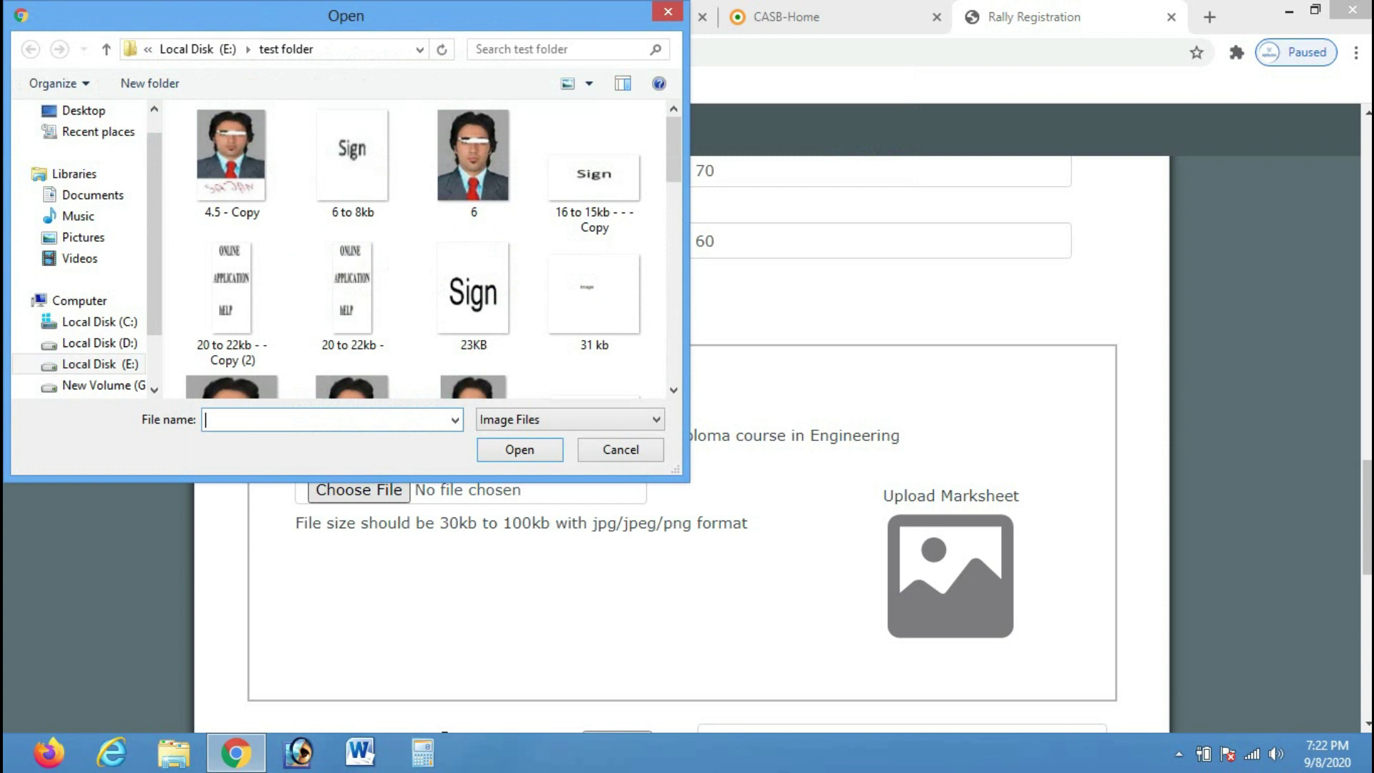
{"action": "scroll", "coordinate": [423, 251], "scroll_direction": "down", "scroll_amount": 2}
{"action": "scroll", "coordinate": [465, 154], "scroll_direction": "down", "scroll_amount": 5}
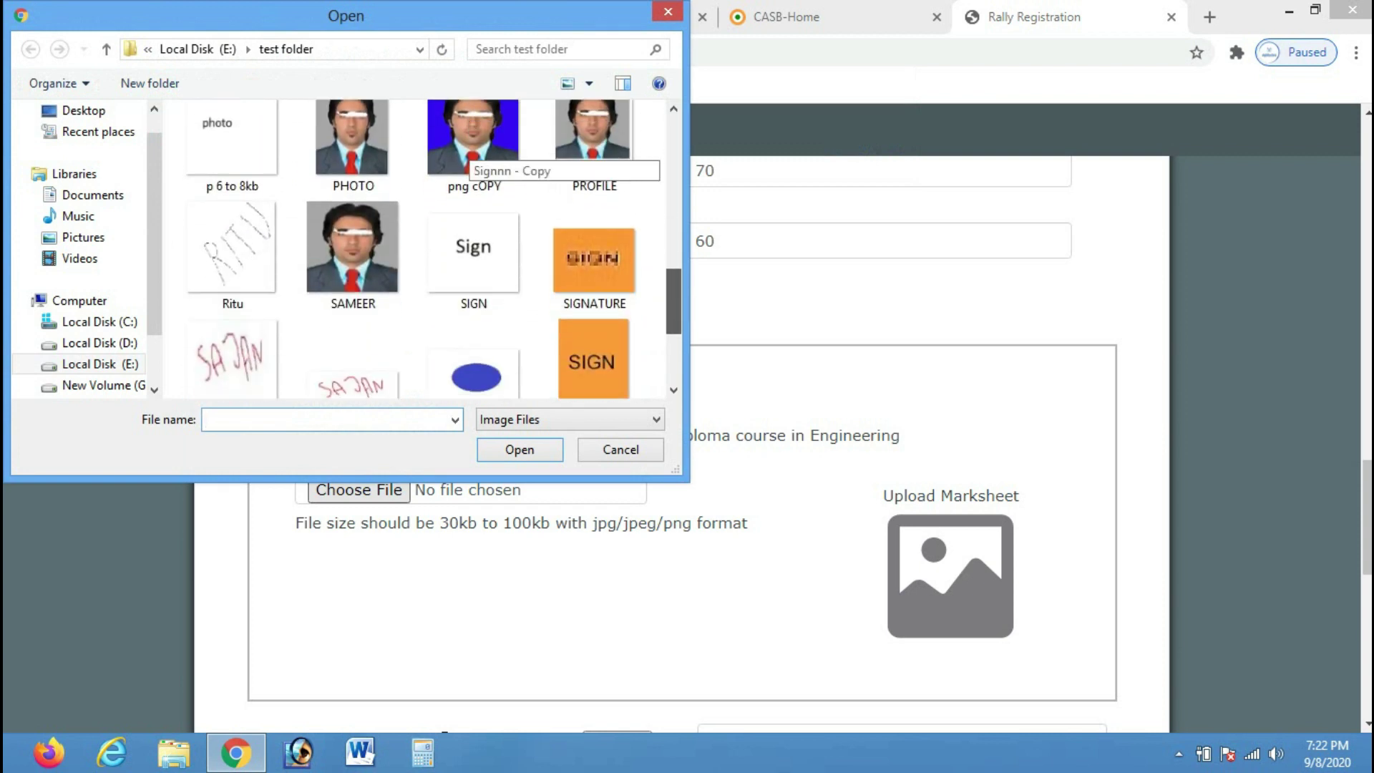
{"action": "scroll", "coordinate": [422, 251], "scroll_direction": "down", "scroll_amount": 2}
{"action": "scroll", "coordinate": [423, 251], "scroll_direction": "up", "scroll_amount": 5}
{"action": "scroll", "coordinate": [464, 335], "scroll_direction": "up", "scroll_amount": 4}
{"action": "scroll", "coordinate": [466, 343], "scroll_direction": "up", "scroll_amount": 1}
{"action": "scroll", "coordinate": [467, 344], "scroll_direction": "down", "scroll_amount": 4}
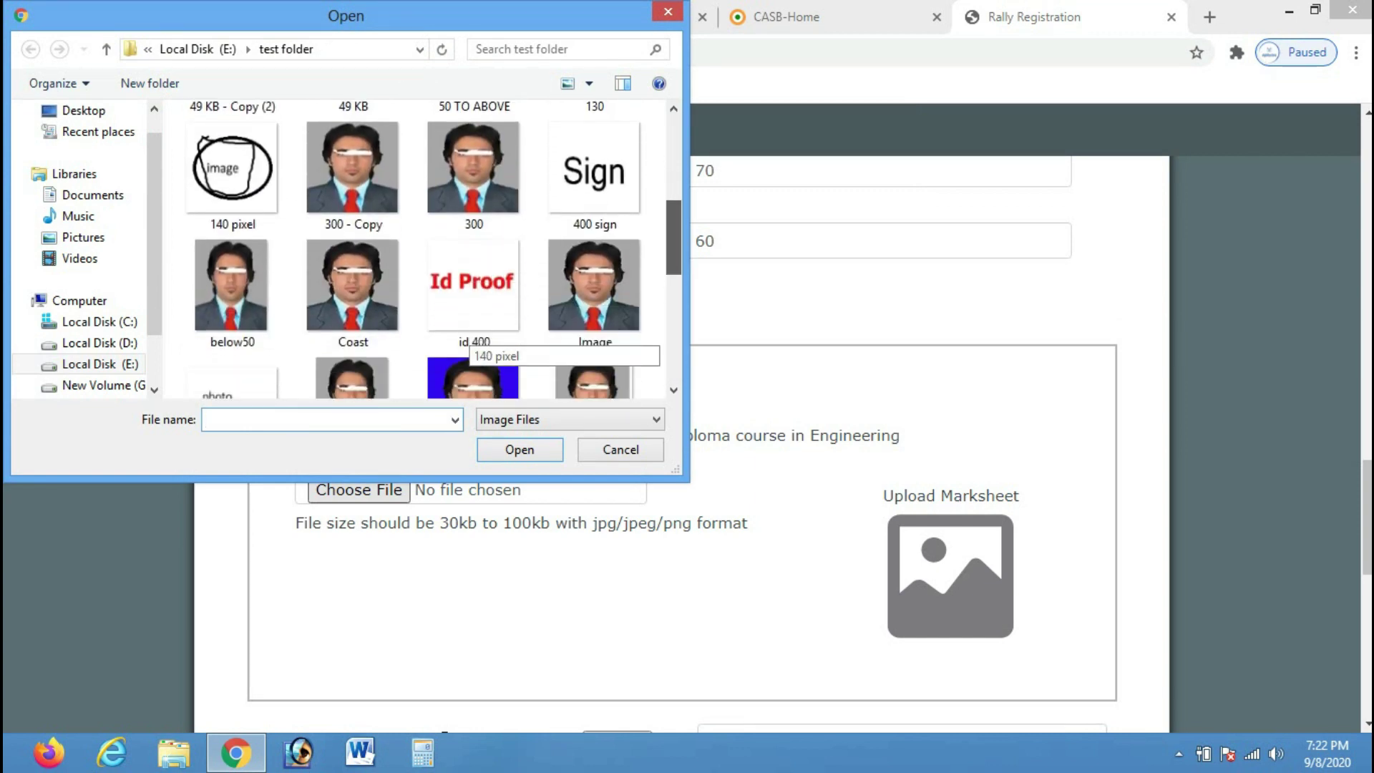
{"action": "scroll", "coordinate": [467, 343], "scroll_direction": "down", "scroll_amount": 3}
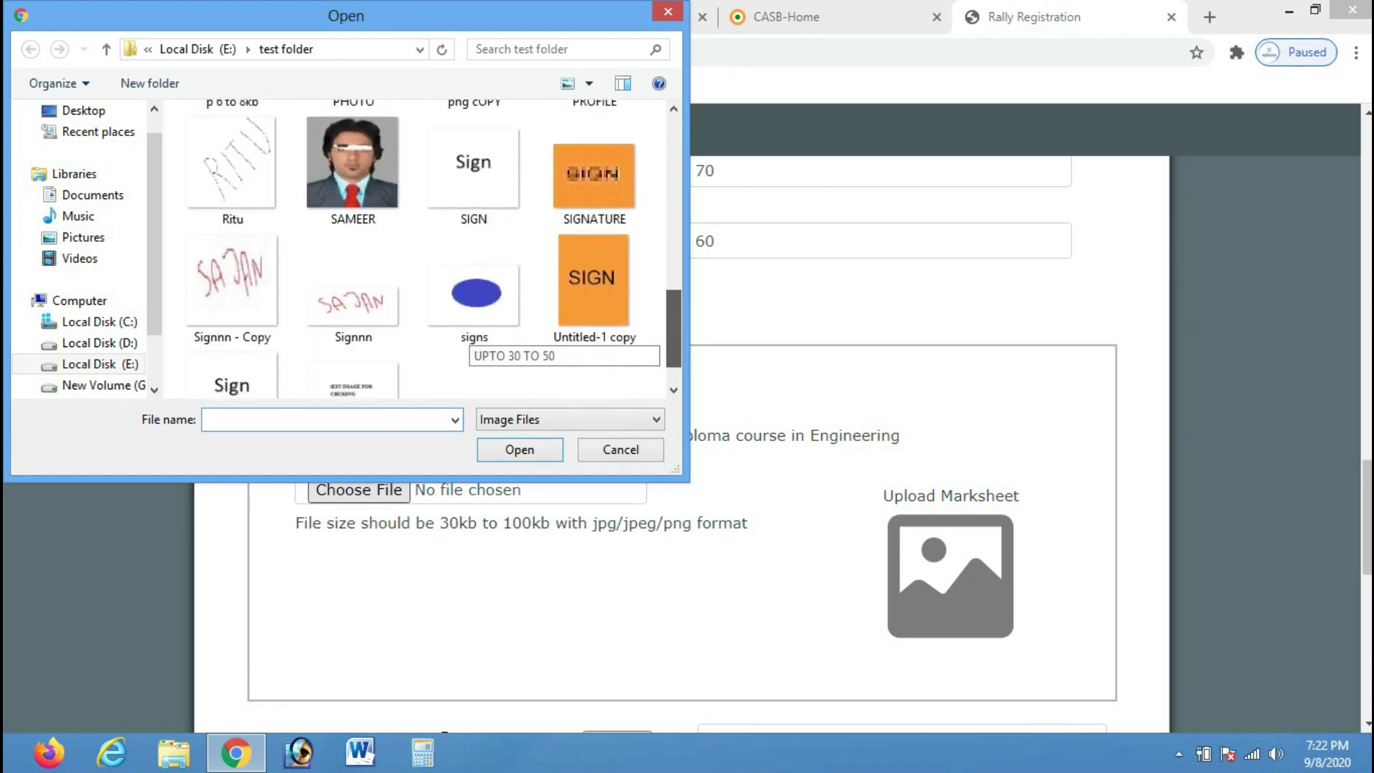
{"action": "scroll", "coordinate": [473, 336], "scroll_direction": "down", "scroll_amount": 1}
{"action": "left_click", "coordinate": [353, 344]}
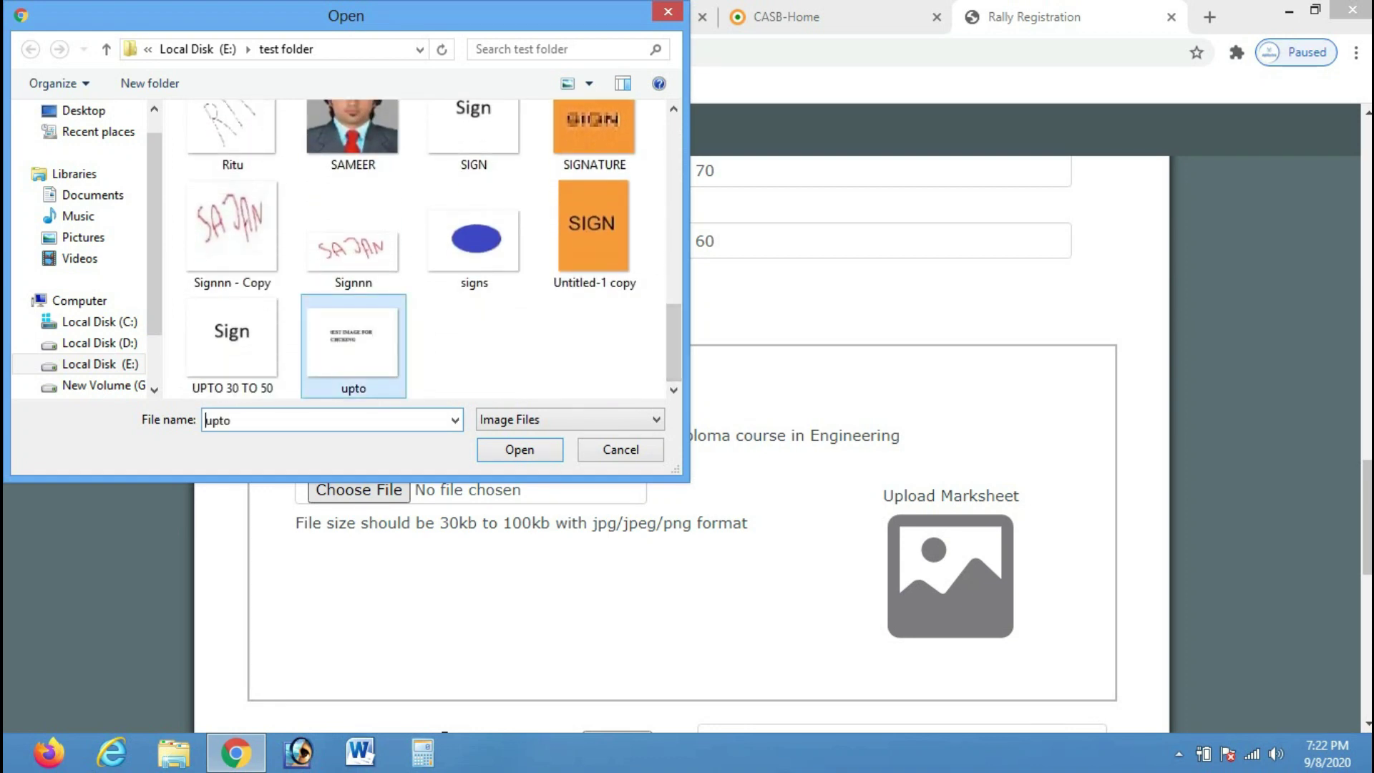
{"action": "left_click", "coordinate": [520, 450]}
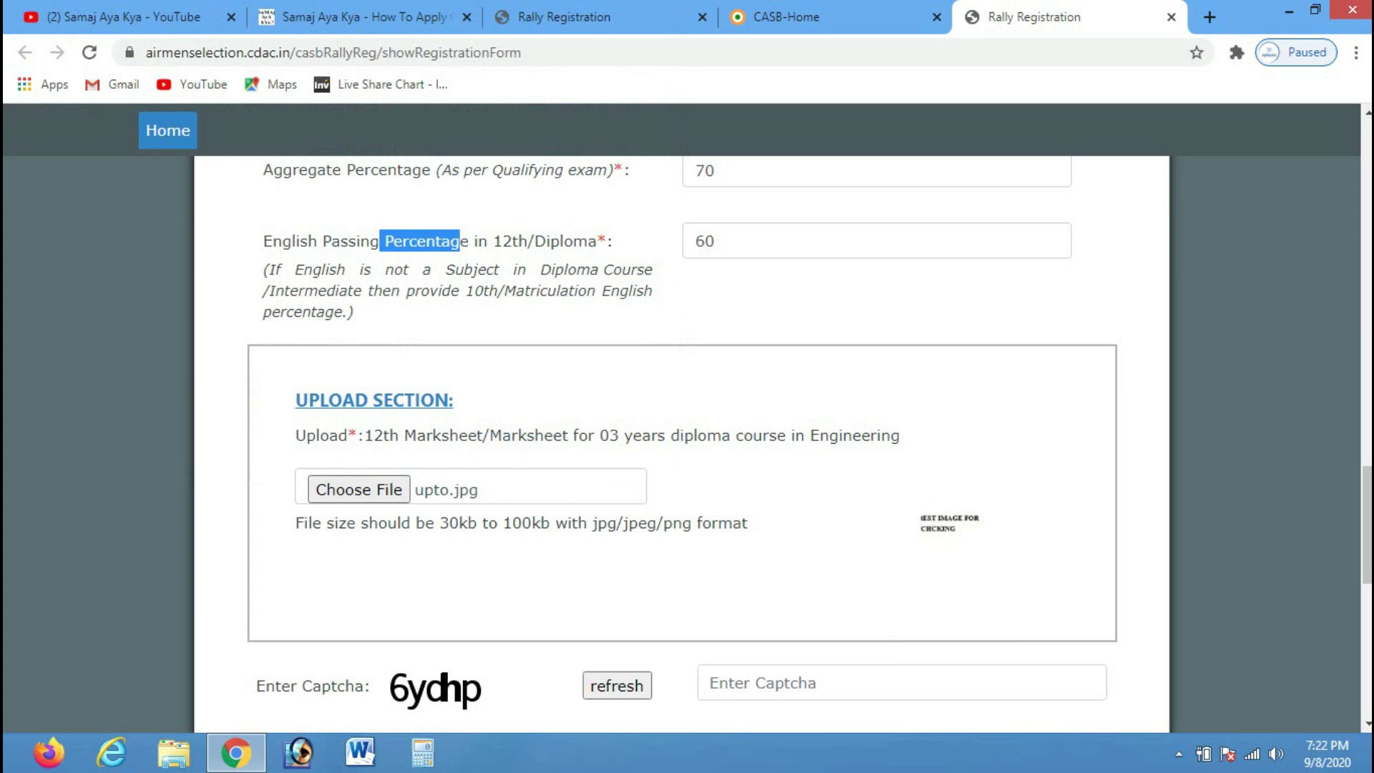
Enter the captcha code shown on the form, correcting the mistyped characters
{"action": "scroll", "coordinate": [688, 429], "scroll_direction": "down", "scroll_amount": 3}
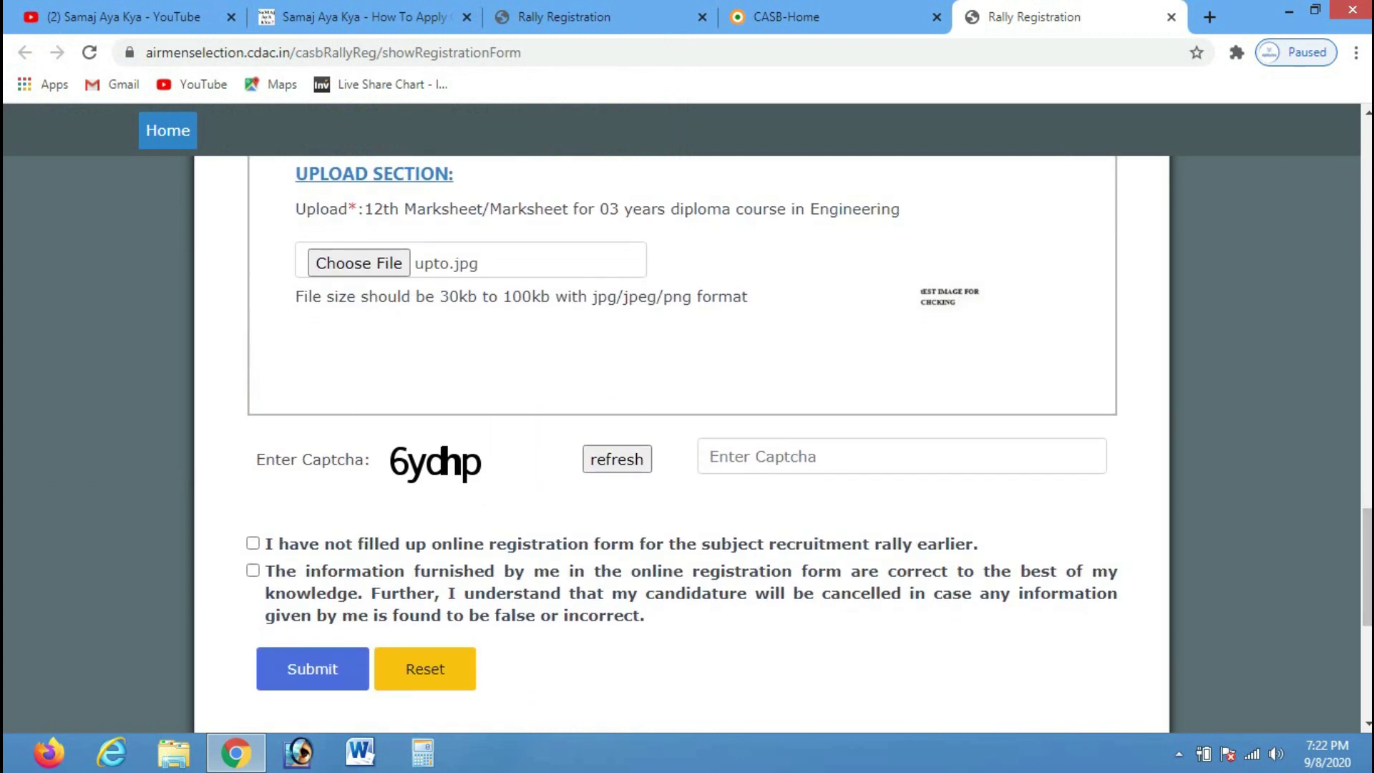
{"action": "left_click", "coordinate": [711, 457]}
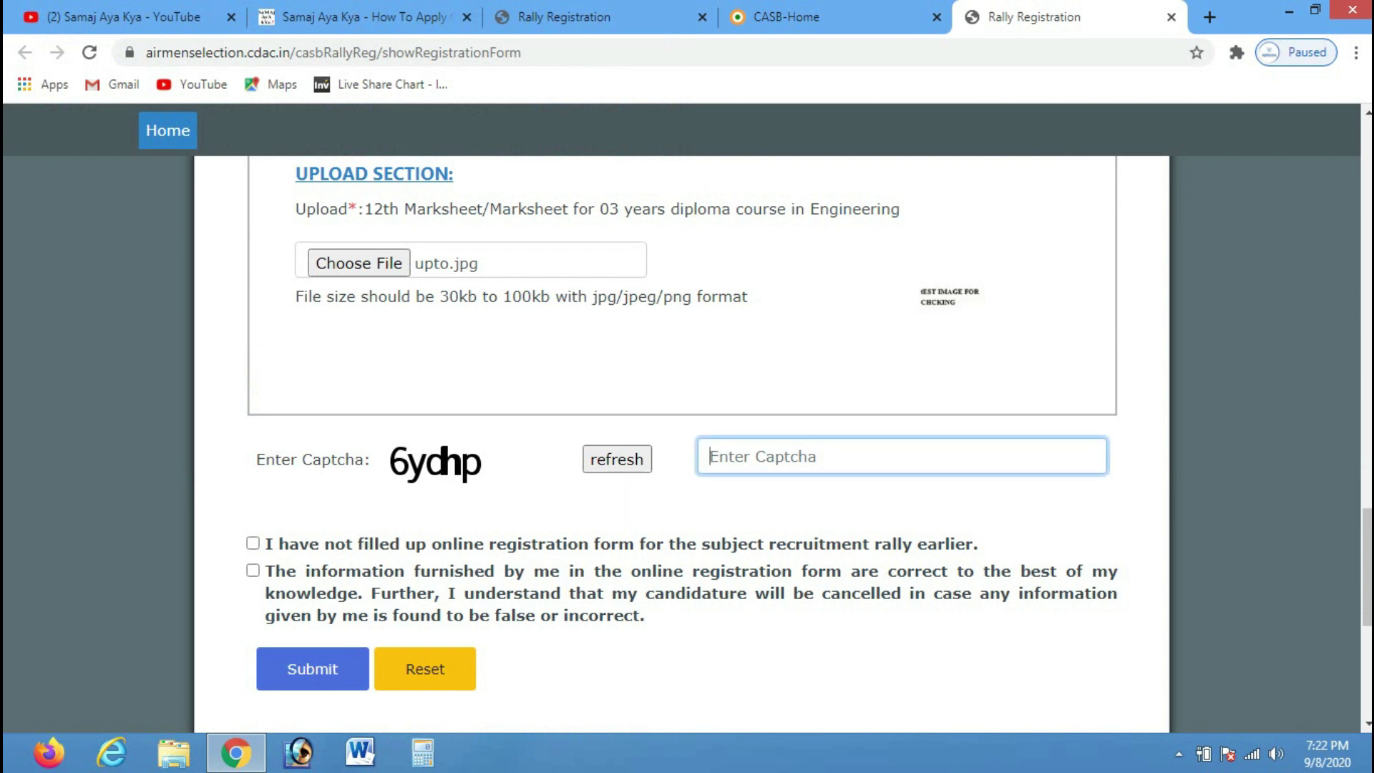
{"action": "type", "text": "6DHP"}
{"action": "key", "text": "ctrl+a"}
{"action": "type", "text": "6"}
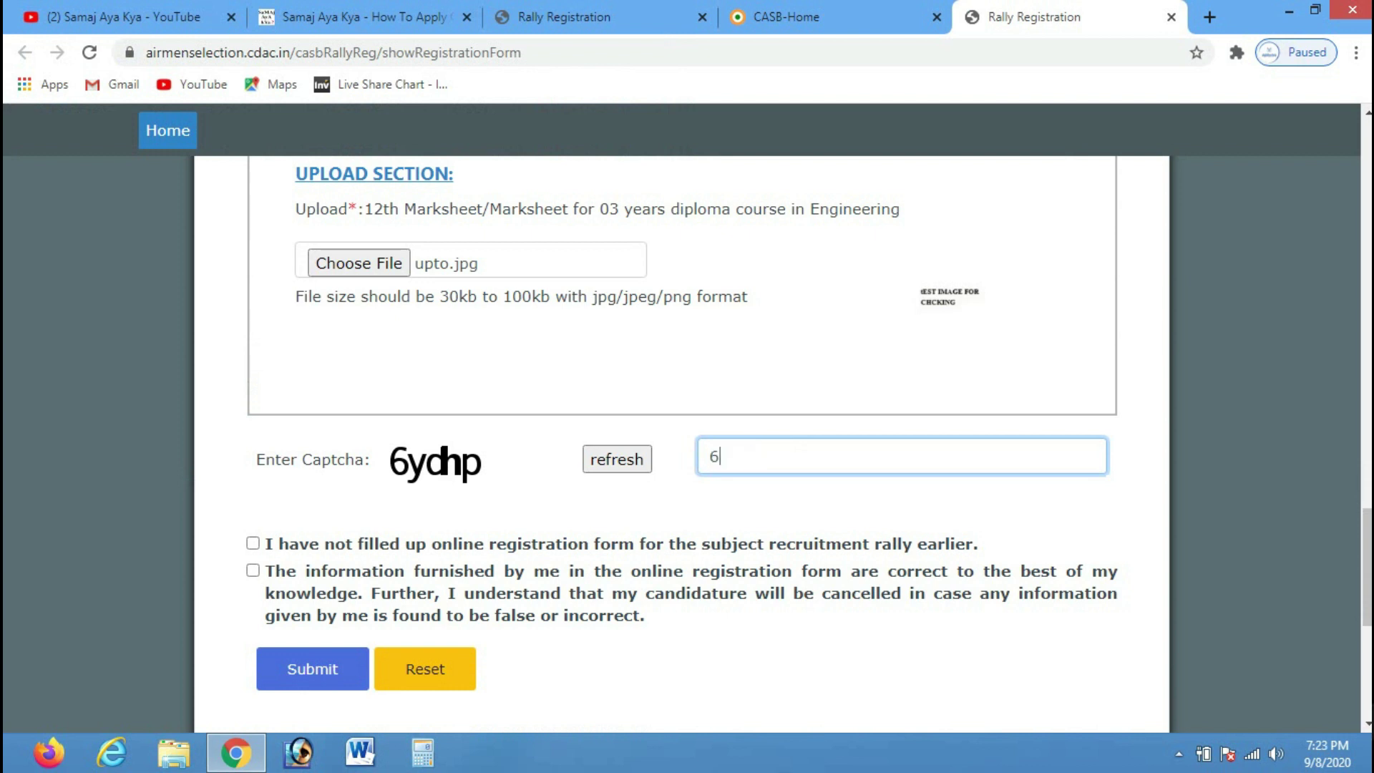
{"action": "type", "text": "y"}
{"action": "key", "text": "BackSpace"}
{"action": "type", "text": "ydhp"}
Tick both declarations and submit, dismissing the 'Please fill form completely' alert
{"action": "key", "text": "Tab"}
{"action": "key", "text": "space"}
{"action": "key", "text": "Tab"}
{"action": "key", "text": "space"}
{"action": "key", "text": "Tab"}
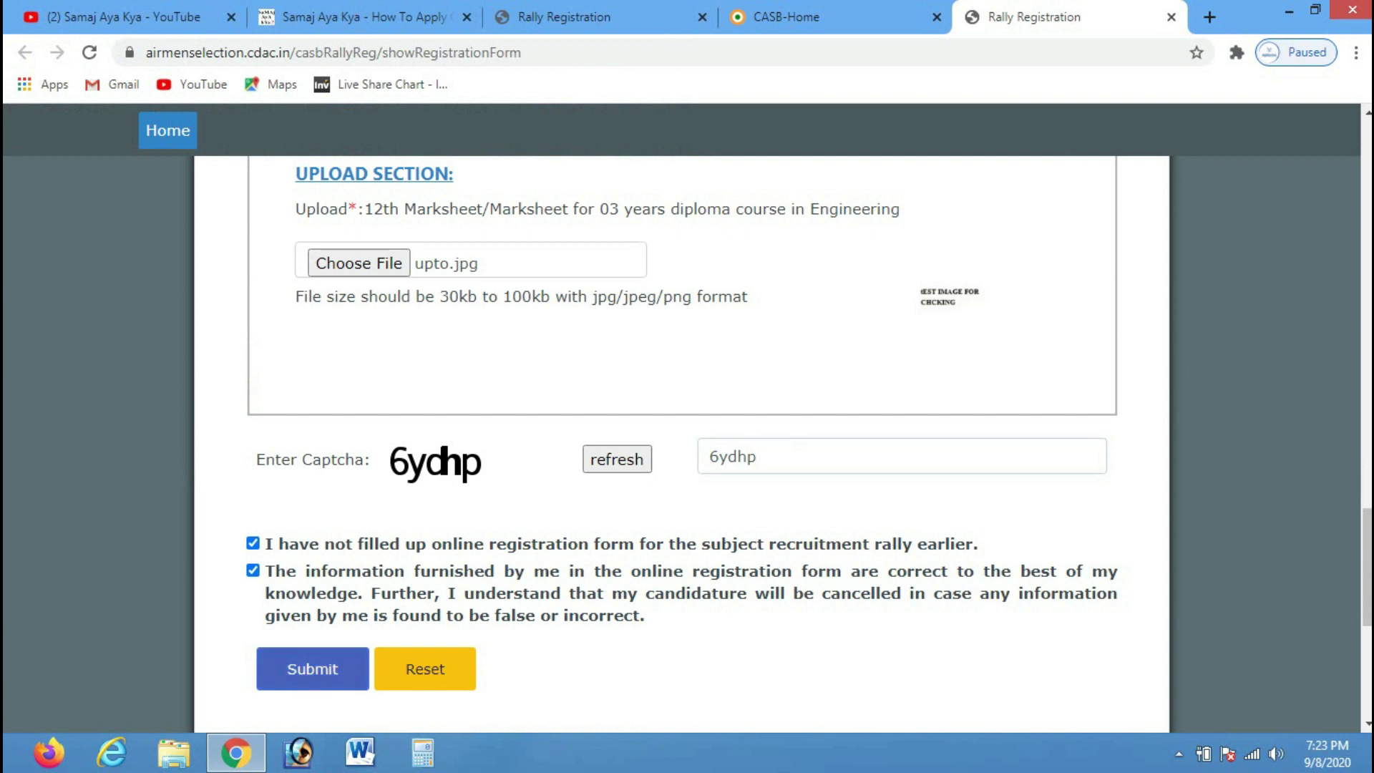
{"action": "key", "text": "Return"}
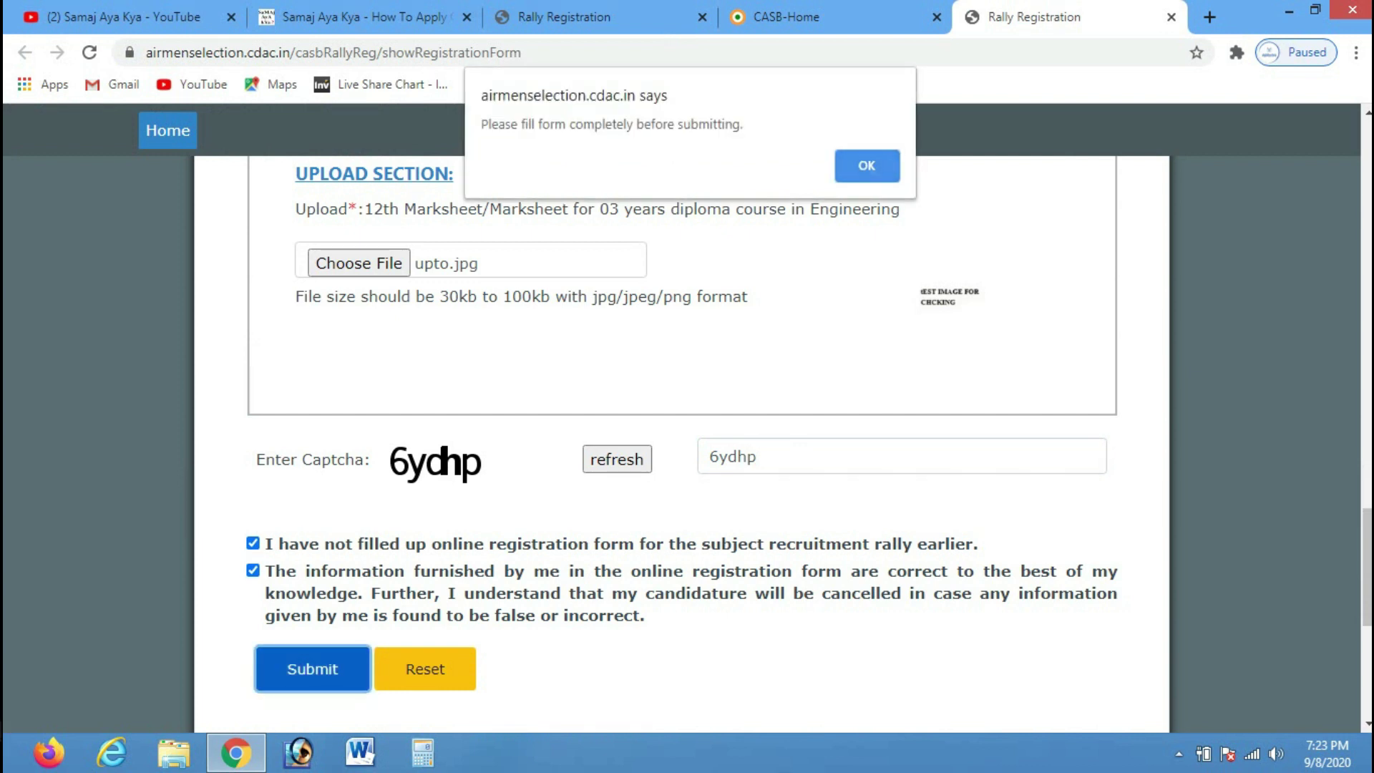
{"action": "key", "text": "Return"}
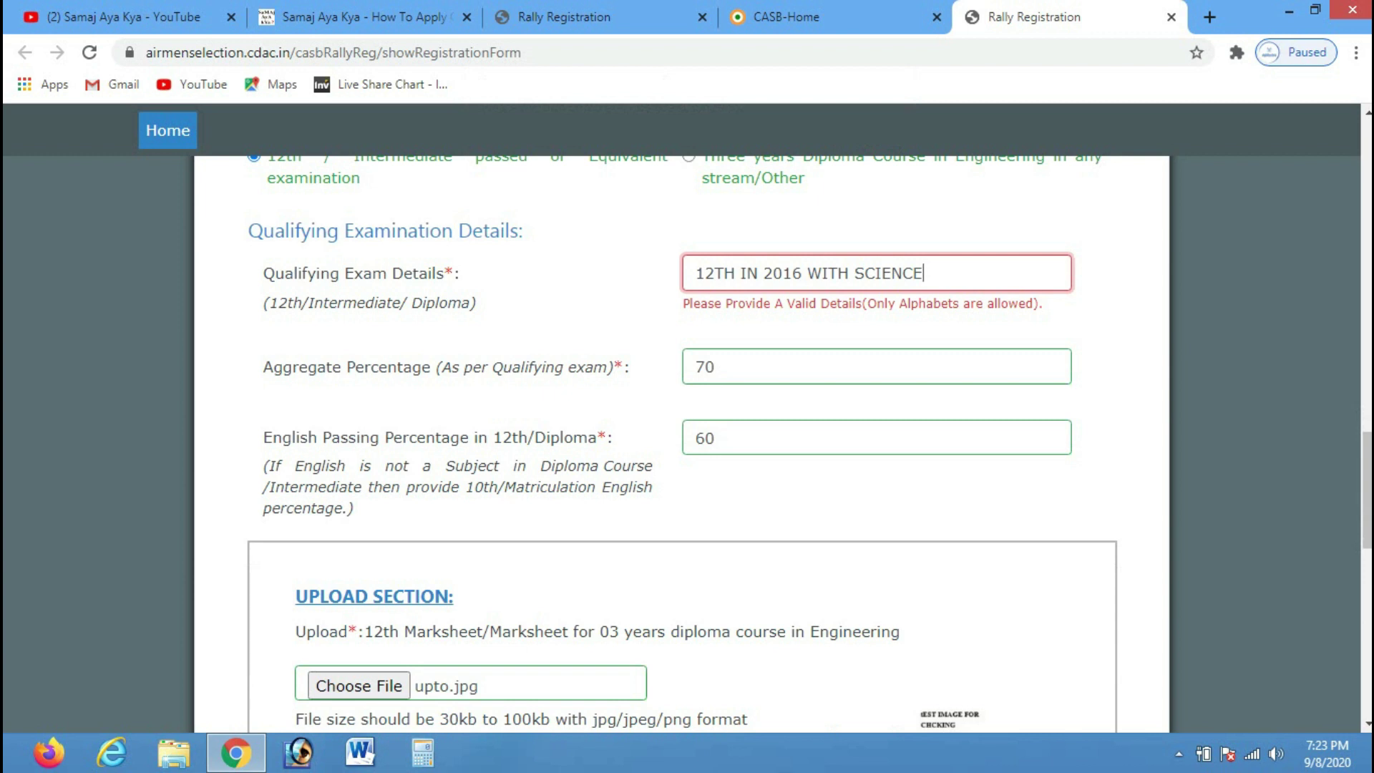
Replace the Qualifying Exam Details value with 'Intermediate', copied from the field hint
{"action": "scroll", "coordinate": [809, 440], "scroll_direction": "up", "scroll_amount": 1}
{"action": "scroll", "coordinate": [810, 444], "scroll_direction": "up", "scroll_amount": 3}
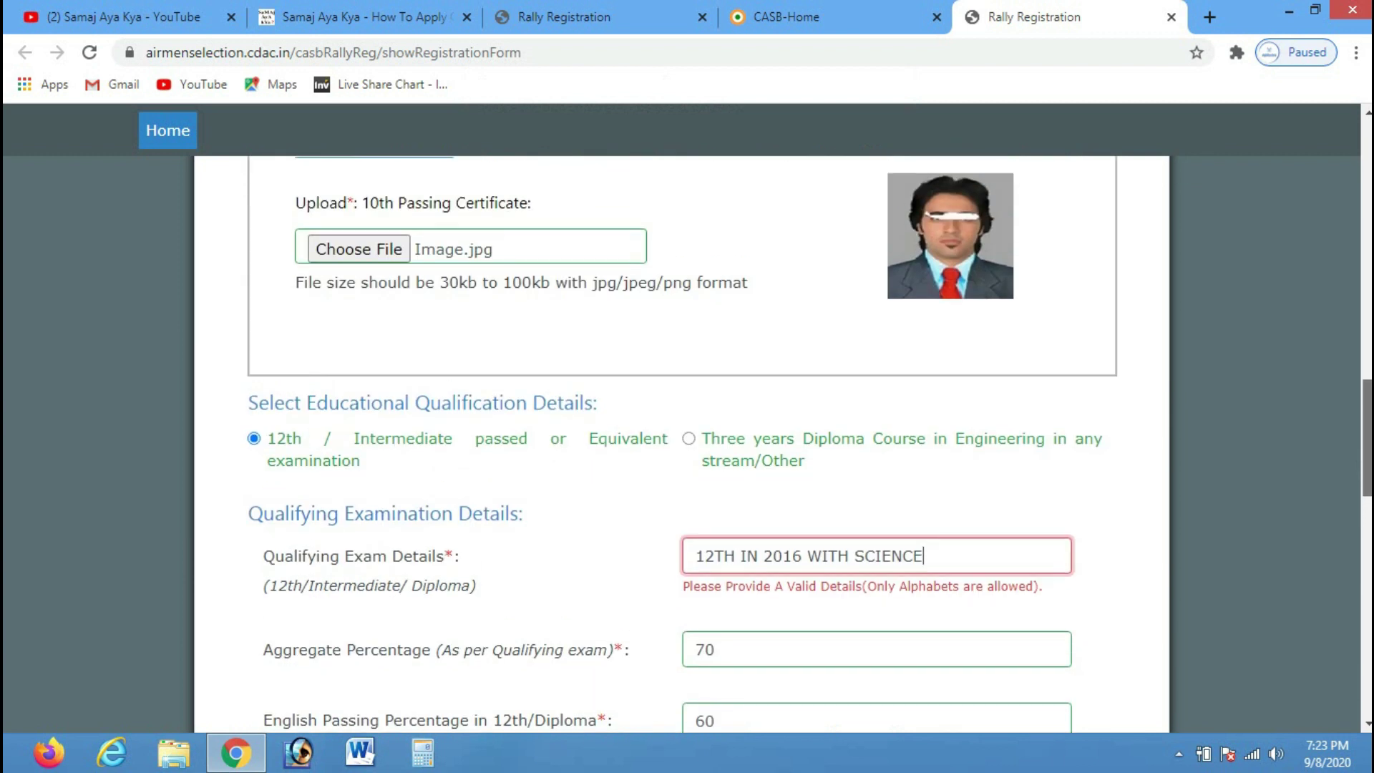
{"action": "scroll", "coordinate": [809, 443], "scroll_direction": "down", "scroll_amount": 1}
{"action": "scroll", "coordinate": [809, 444], "scroll_direction": "down", "scroll_amount": 2}
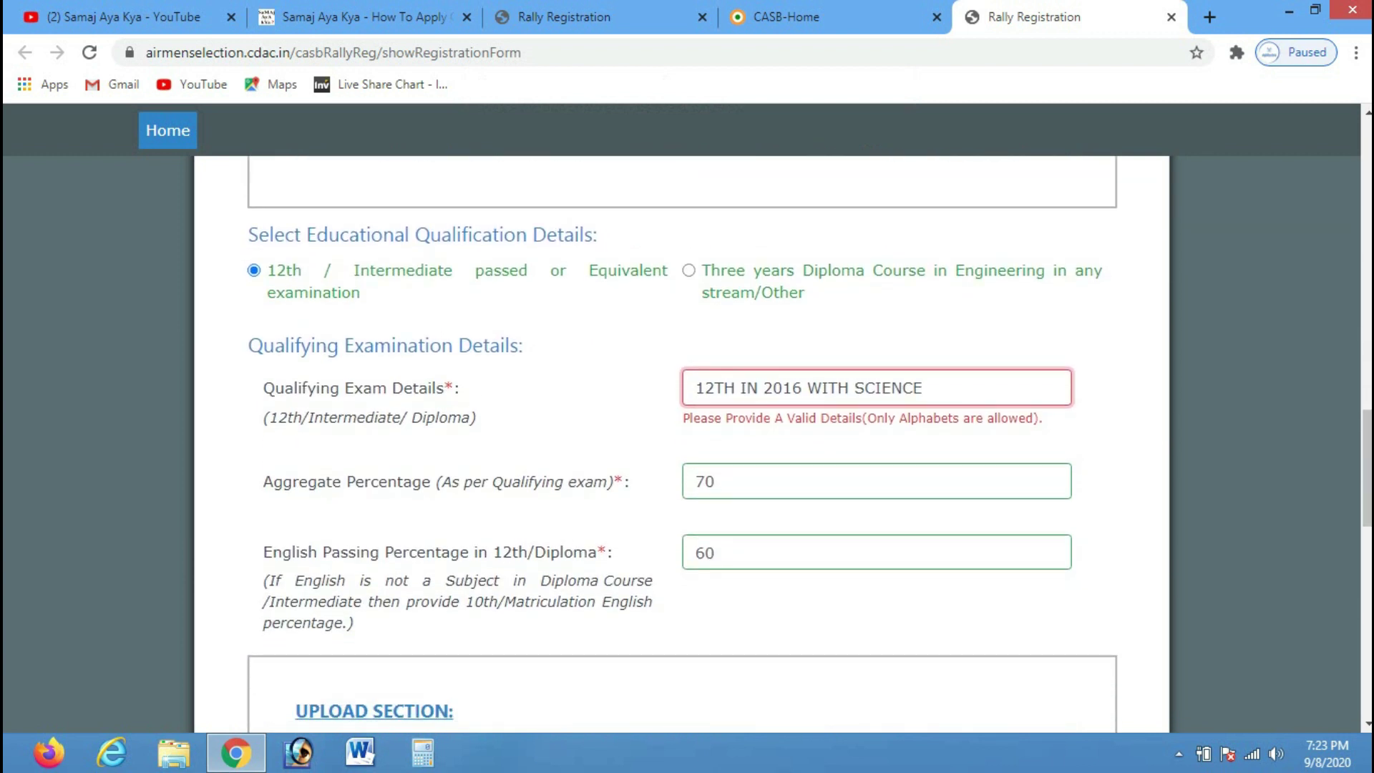
{"action": "key", "text": "ctrl+a"}
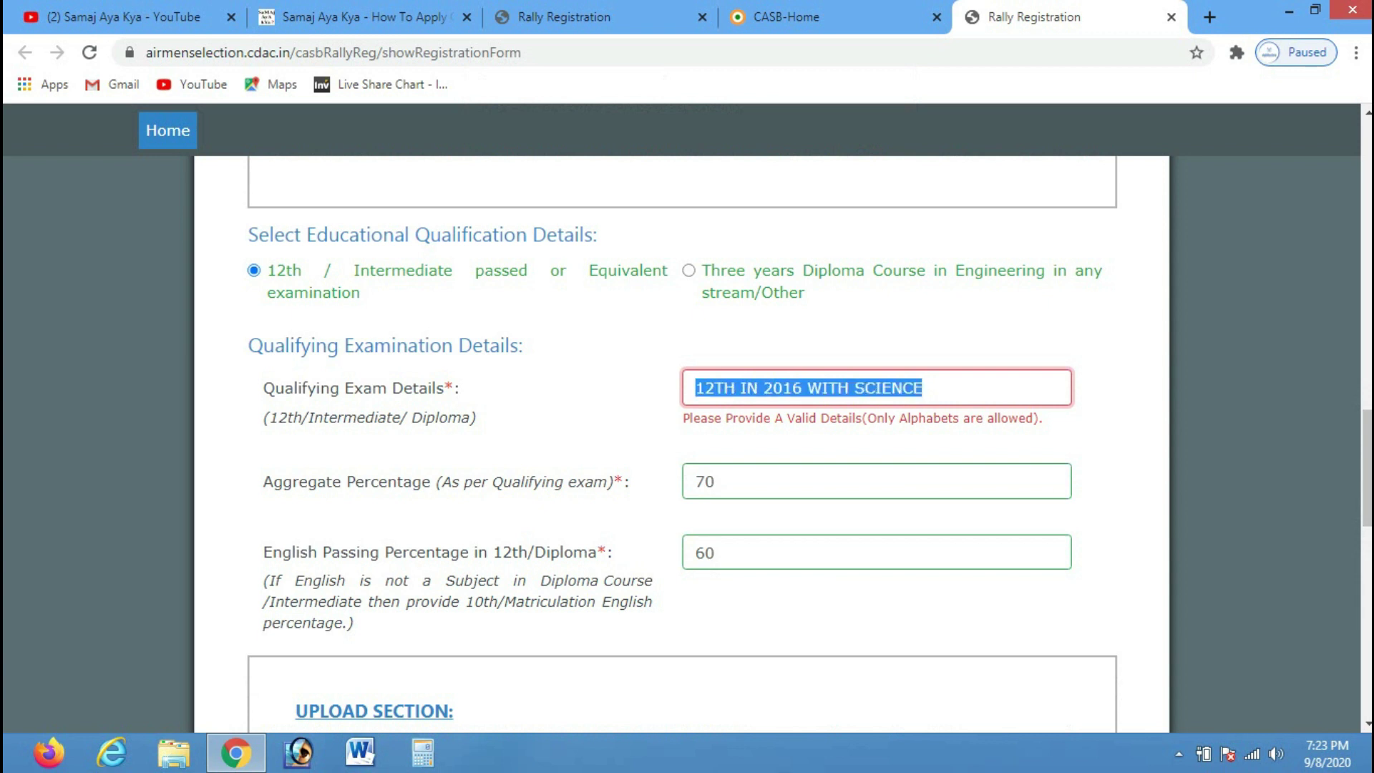
{"action": "key", "text": "BackSpace"}
{"action": "left_click_drag", "start_coordinate": [308, 418], "coordinate": [401, 419]}
{"action": "key", "text": "ctrl+c"}
{"action": "left_click", "coordinate": [877, 387]}
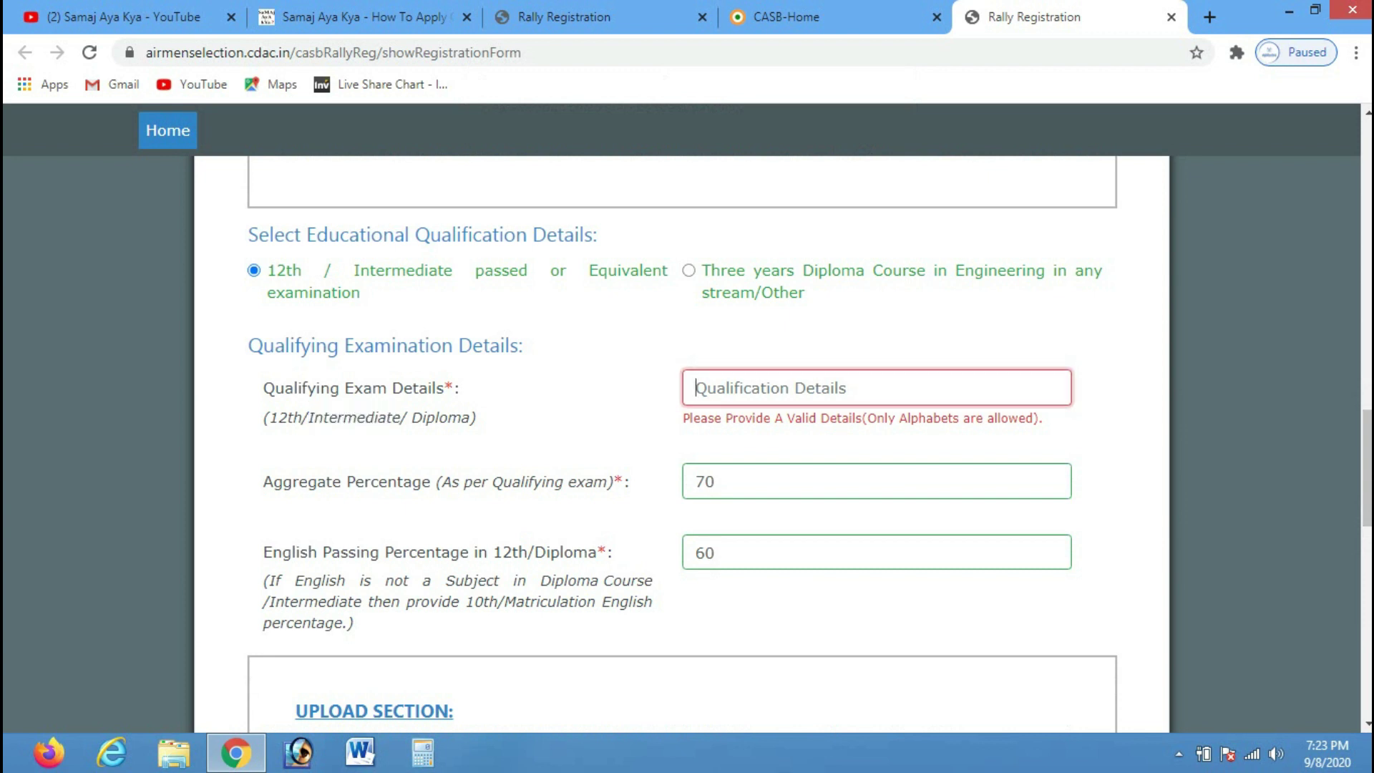
{"action": "key", "text": "ctrl+v"}
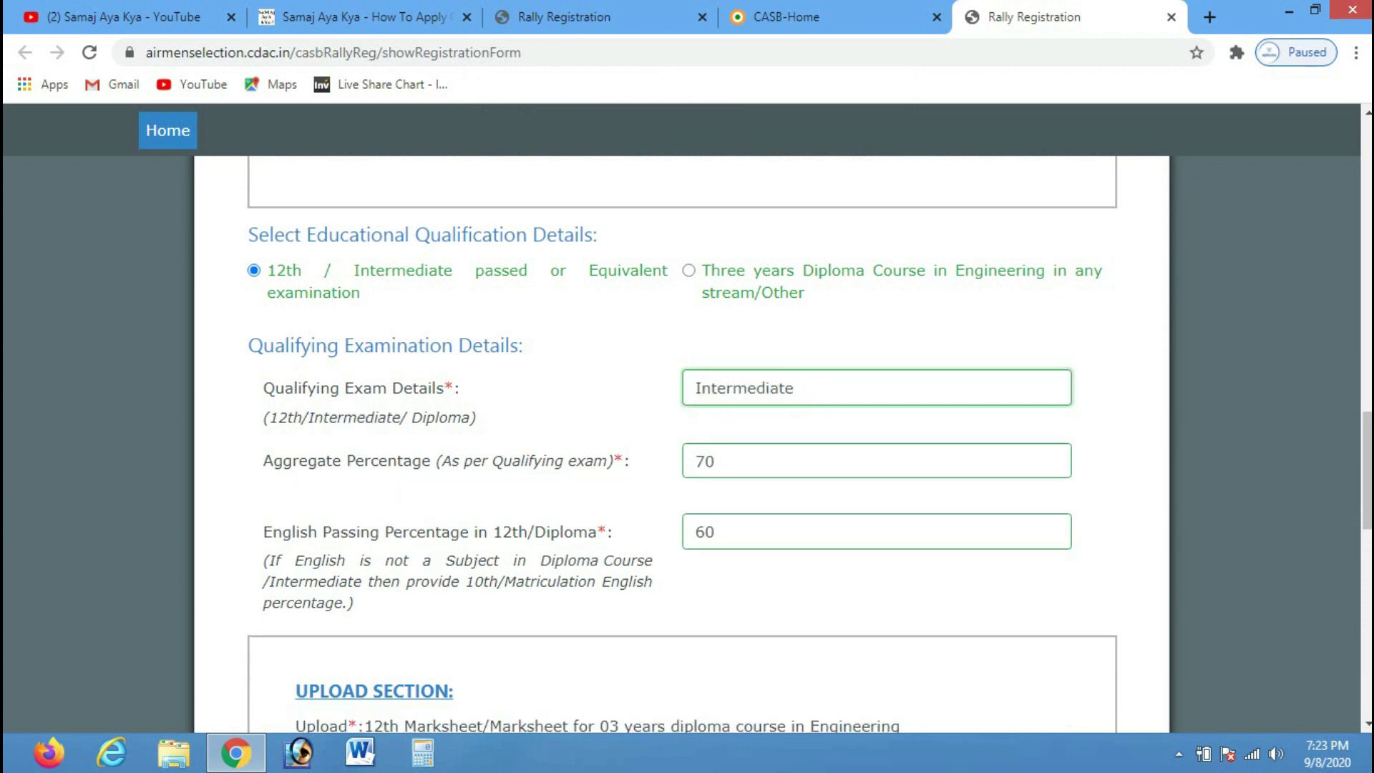
Submit the registration form and confirm the Aadhar details alert
{"action": "left_click_drag", "start_coordinate": [1367, 471], "coordinate": [1367, 579]}
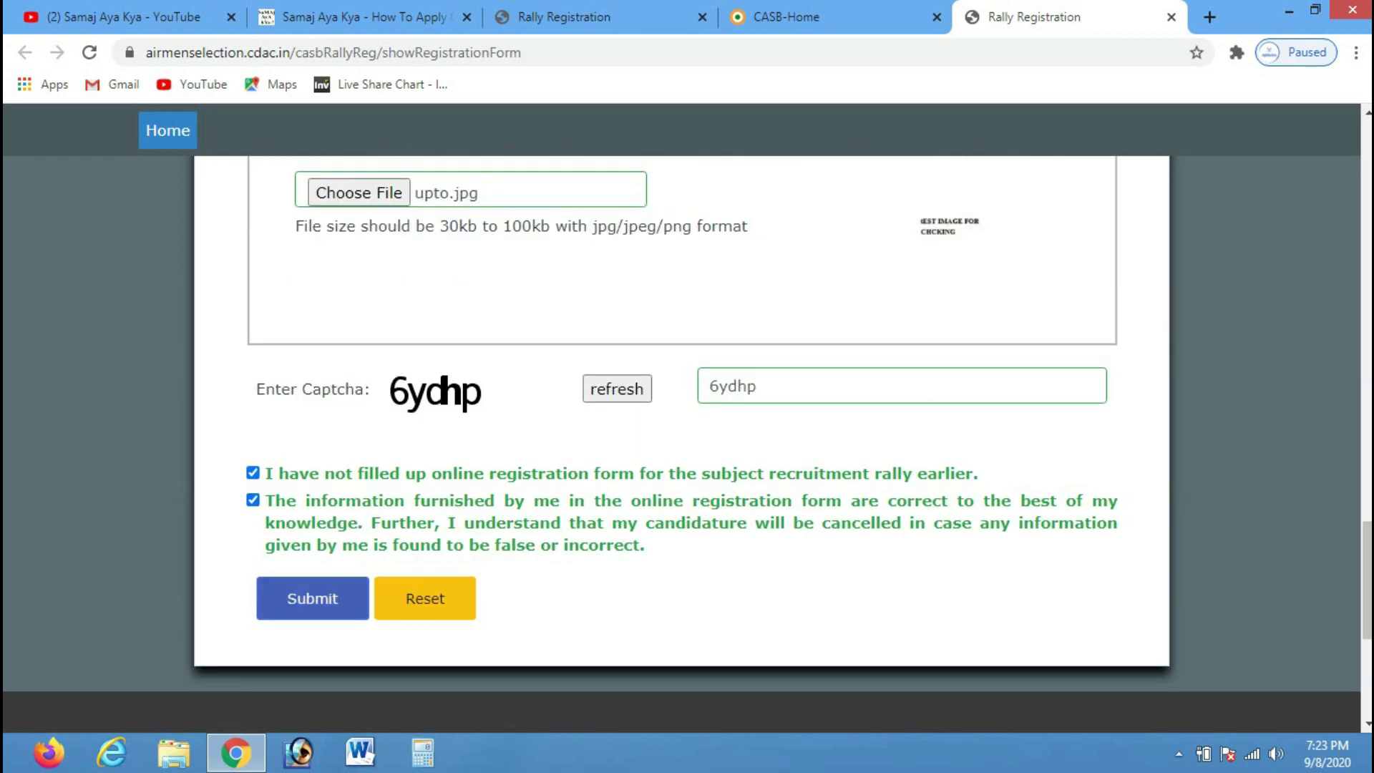
{"action": "left_click", "coordinate": [312, 599]}
{"action": "left_click", "coordinate": [788, 186]}
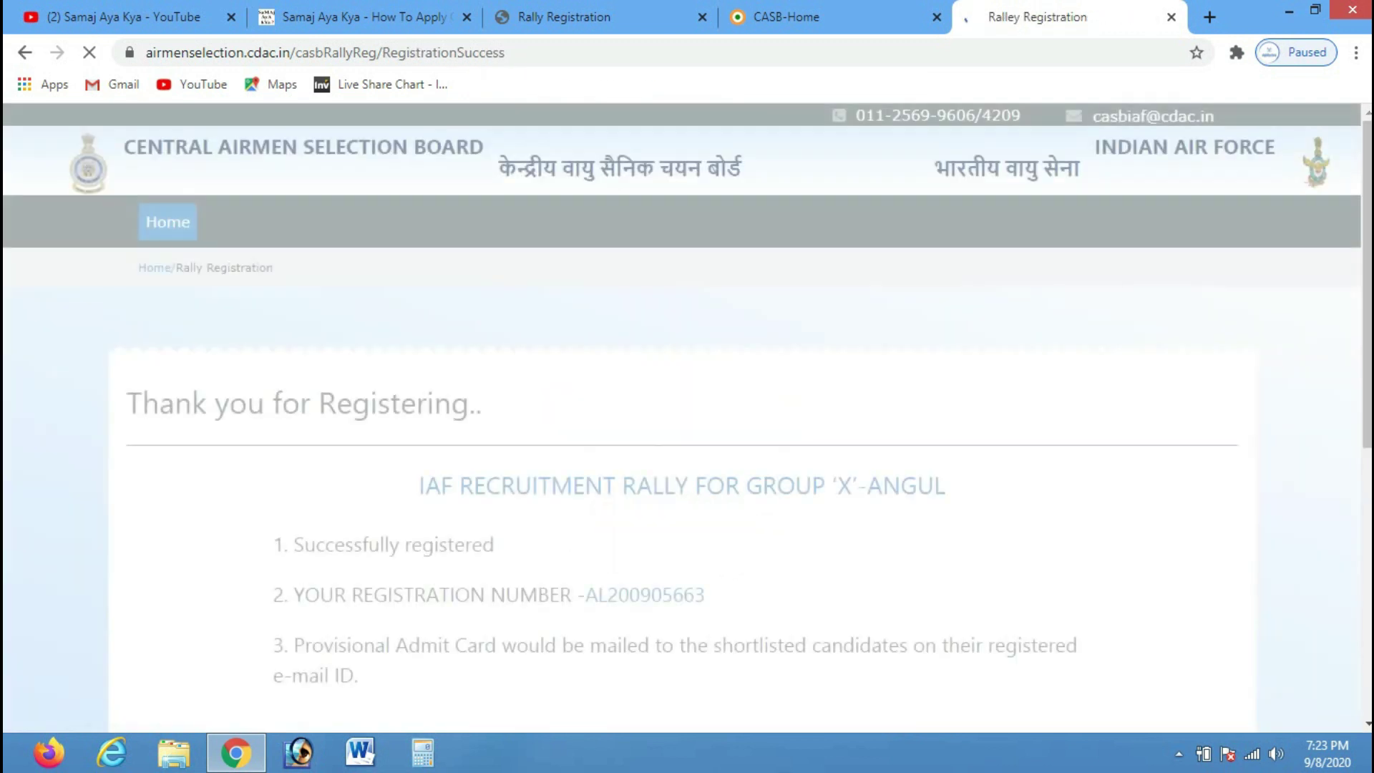
Highlight the registration success, registration number and admit card lines, then return to the Samaj Aya Kya article
{"action": "scroll", "coordinate": [687, 419], "scroll_direction": "down", "scroll_amount": 2}
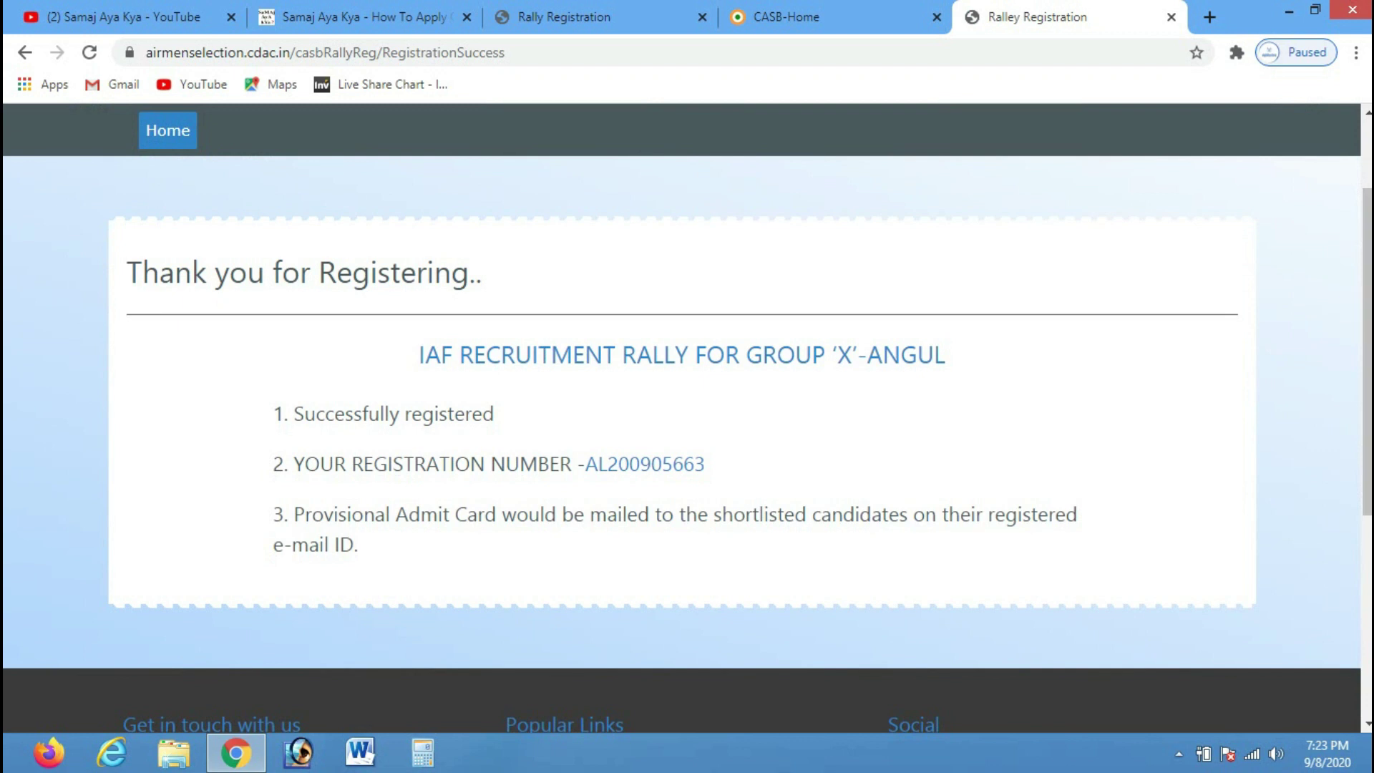
{"action": "left_click_drag", "start_coordinate": [305, 413], "coordinate": [494, 414]}
{"action": "left_click_drag", "start_coordinate": [287, 464], "coordinate": [560, 464]}
{"action": "left_click_drag", "start_coordinate": [304, 514], "coordinate": [685, 514]}
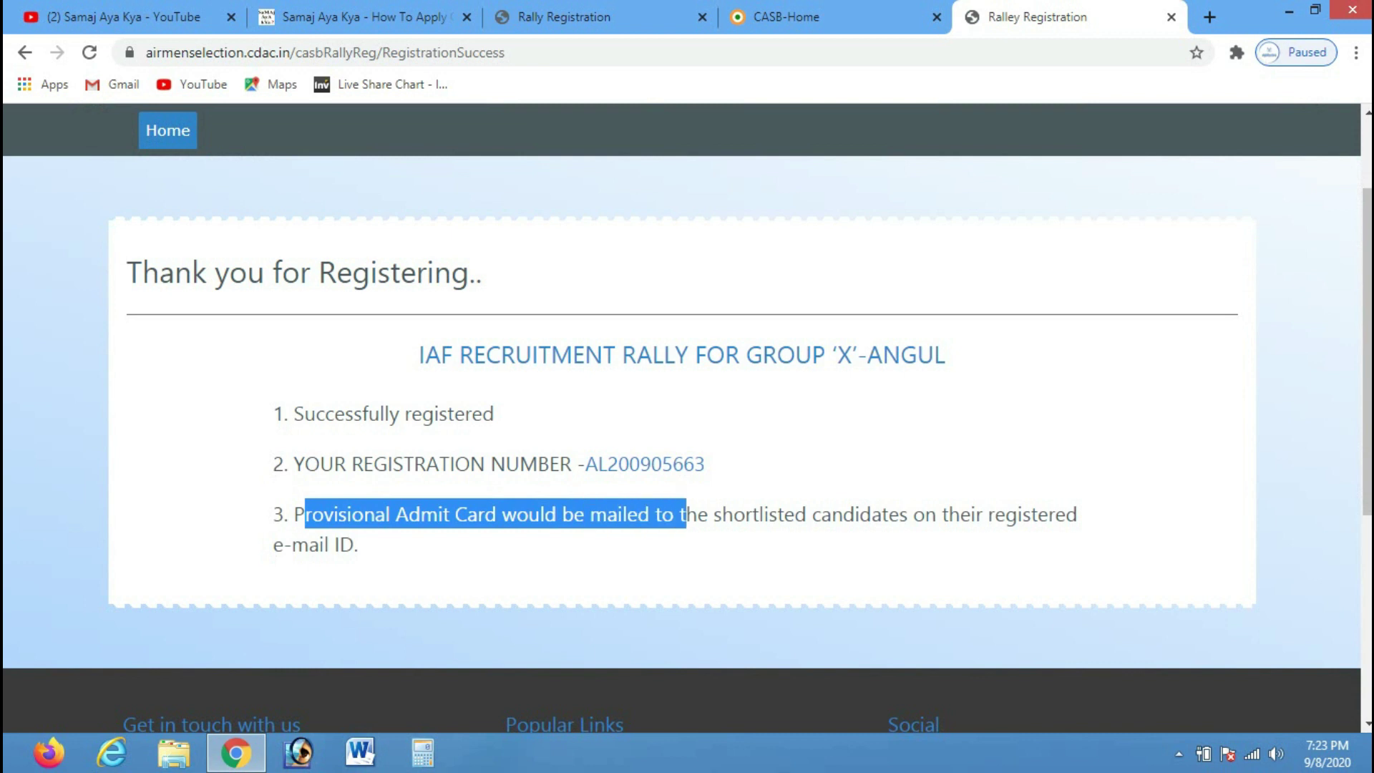
{"action": "left_click", "coordinate": [686, 514]}
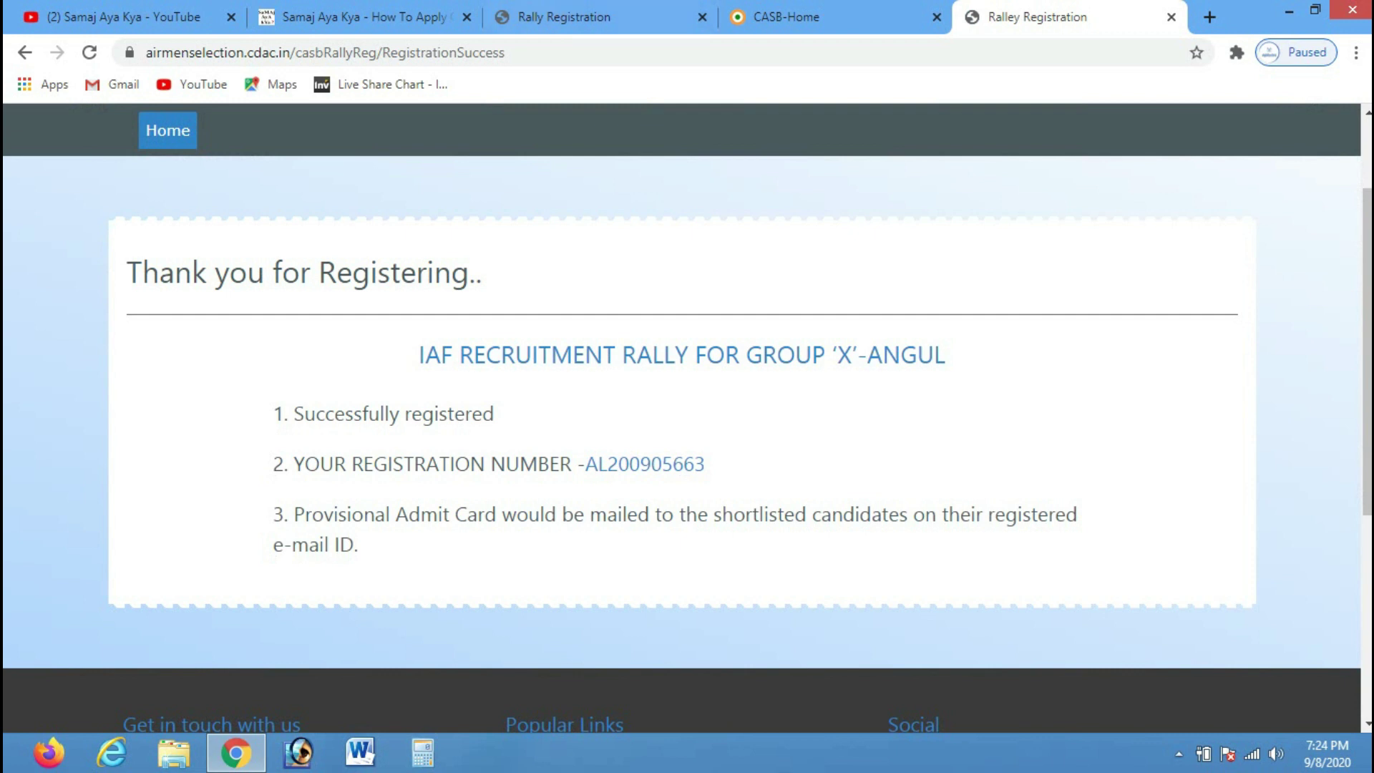
{"action": "left_click", "coordinate": [365, 17]}
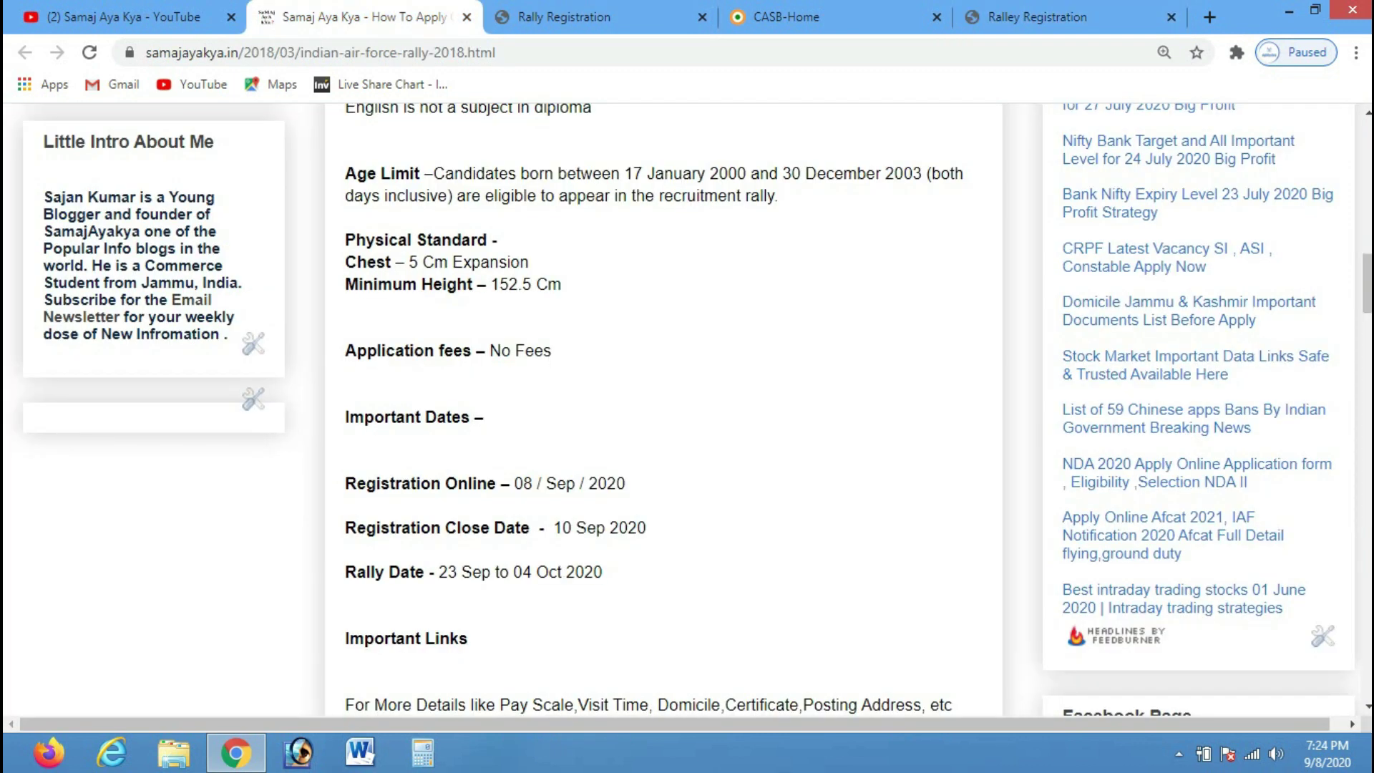
Open and close the Bangalore Group 'X' rally notification PDF, then scroll back up the article
{"action": "scroll", "coordinate": [473, 313], "scroll_direction": "down", "scroll_amount": 8}
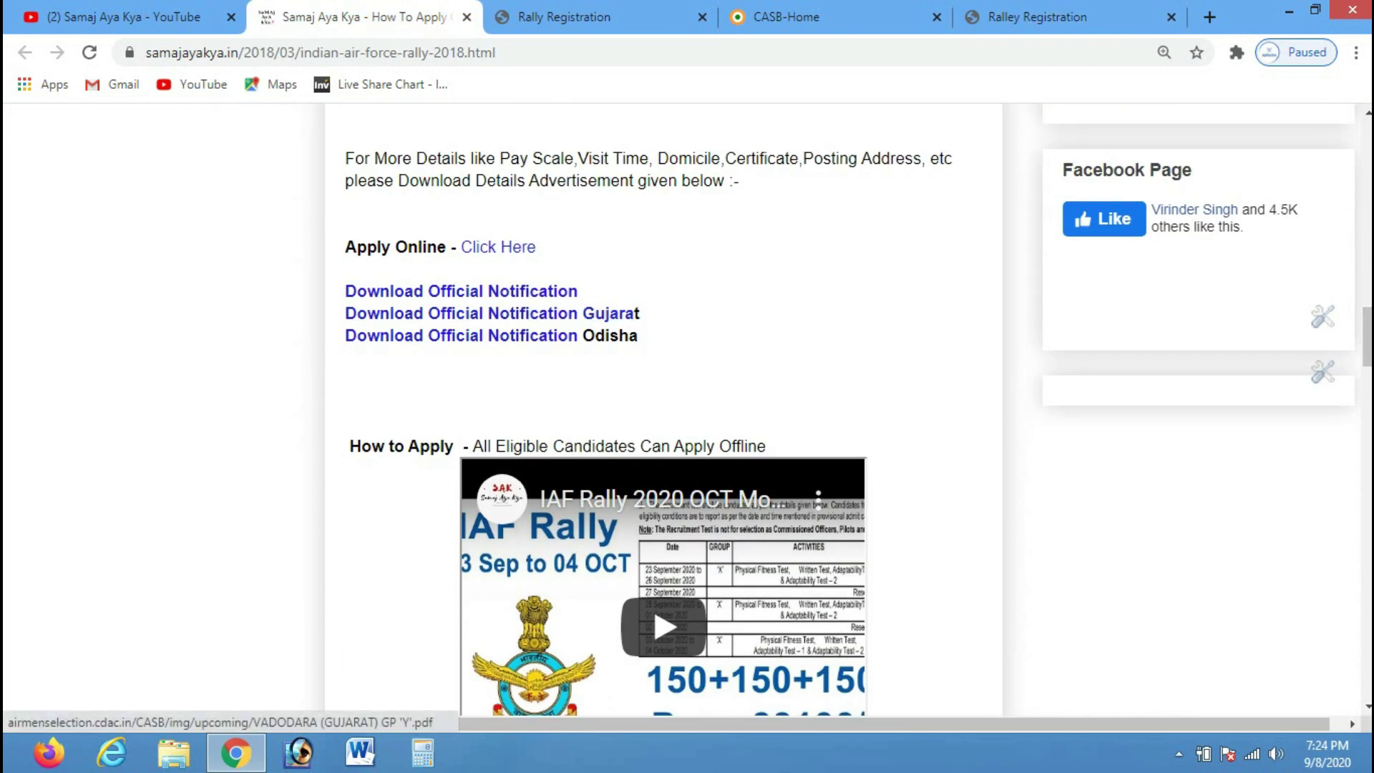
{"action": "left_click", "coordinate": [320, 52]}
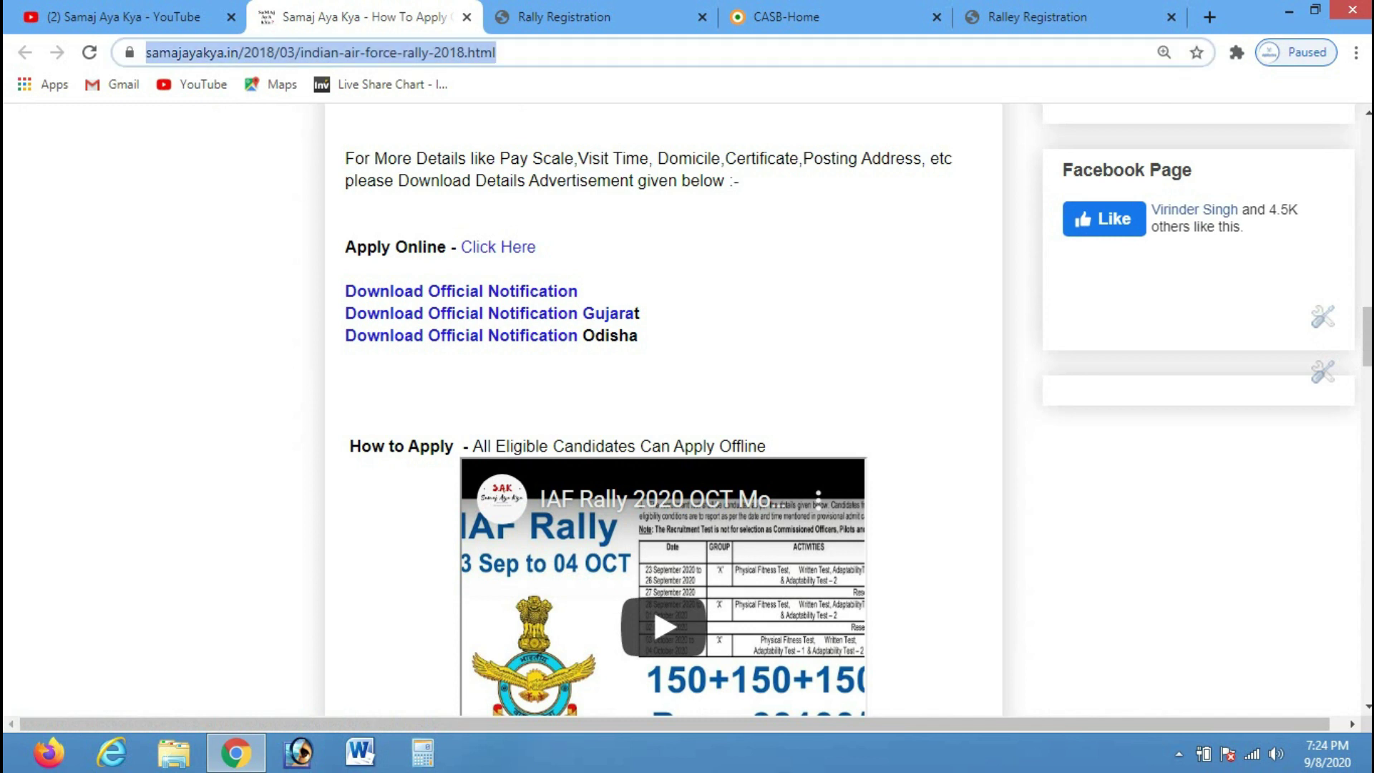
{"action": "left_click", "coordinate": [458, 292]}
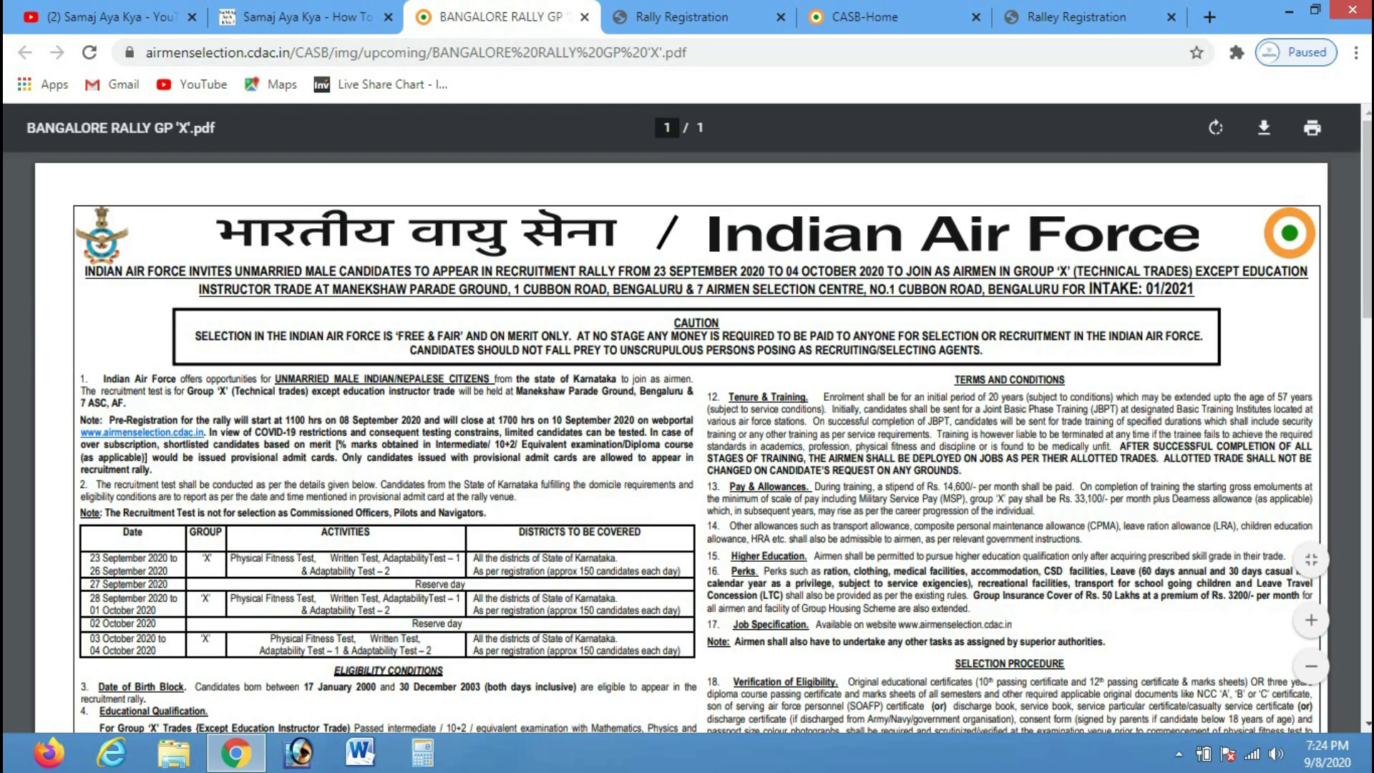
{"action": "left_click", "coordinate": [584, 16]}
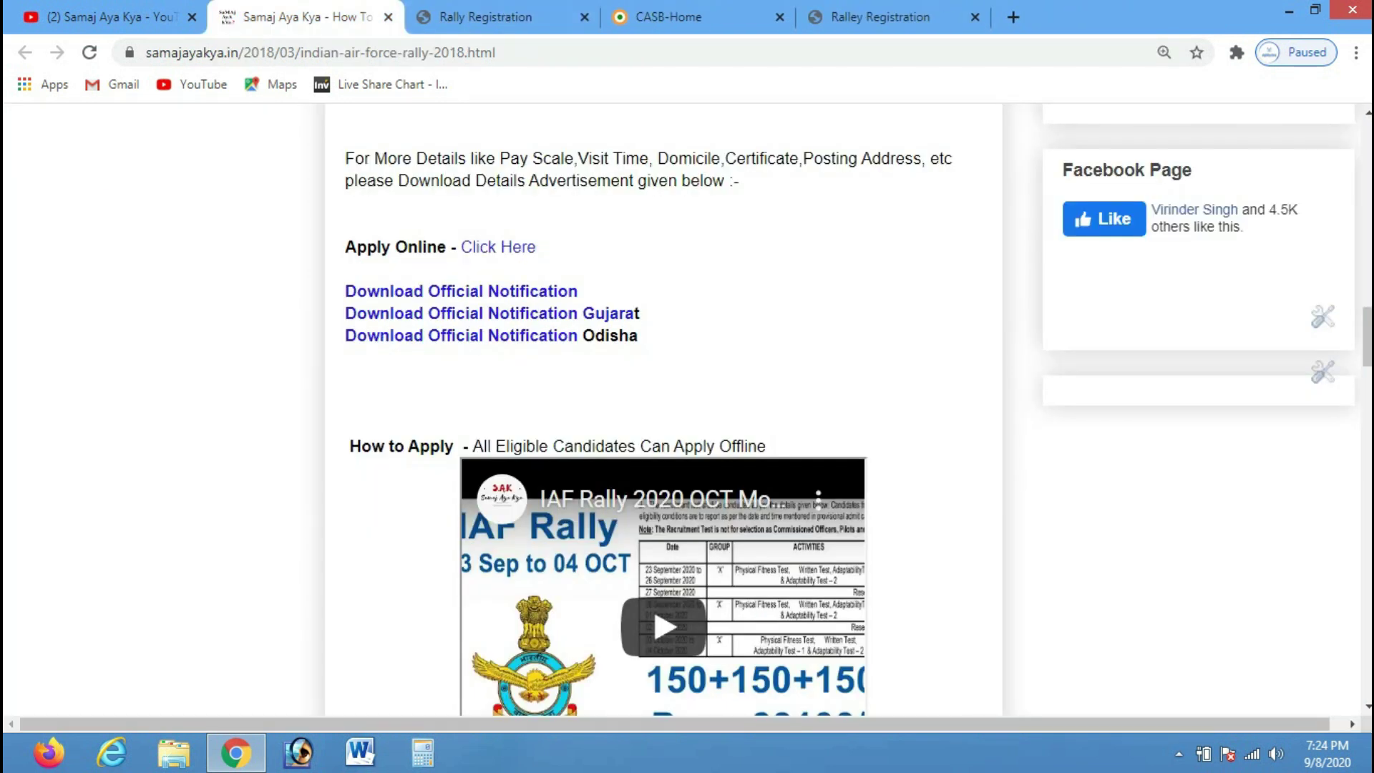
{"action": "scroll", "coordinate": [664, 408], "scroll_direction": "up", "scroll_amount": 15}
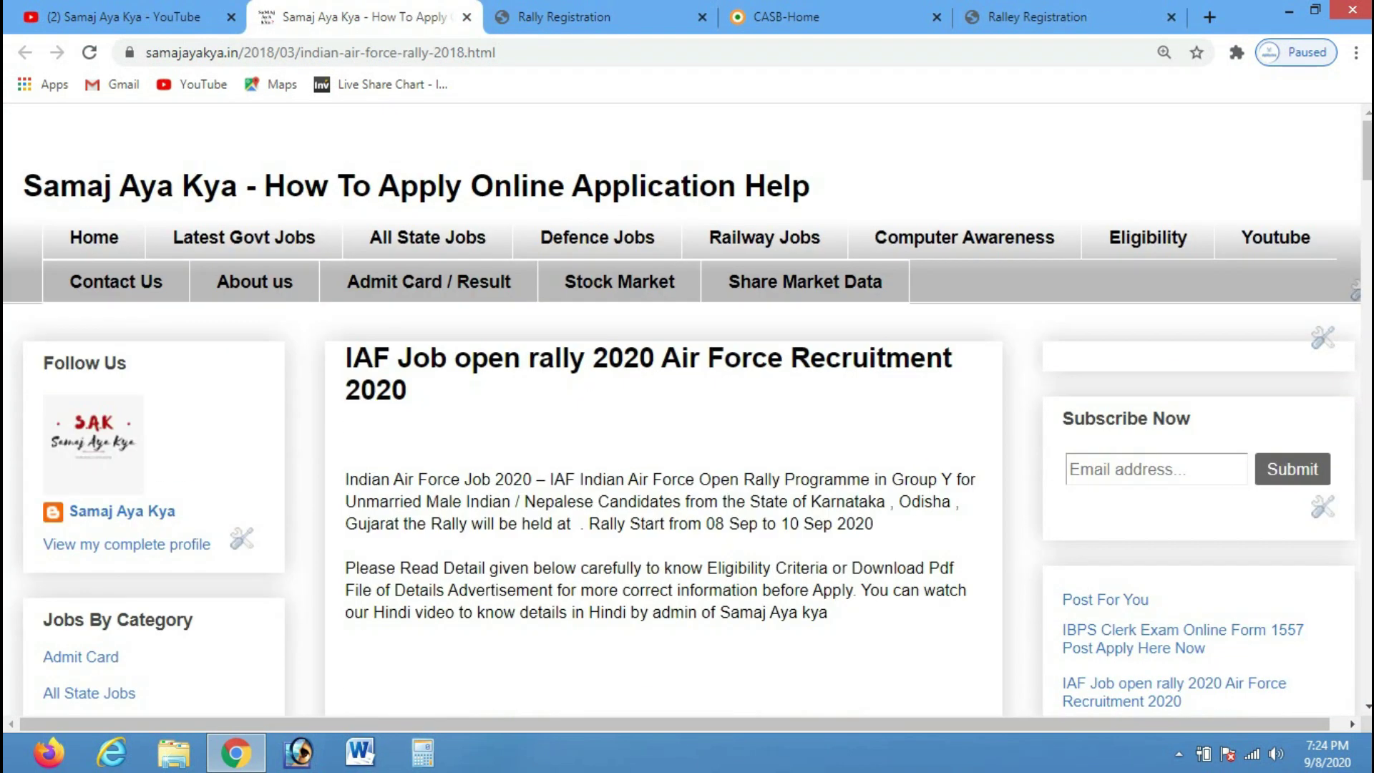